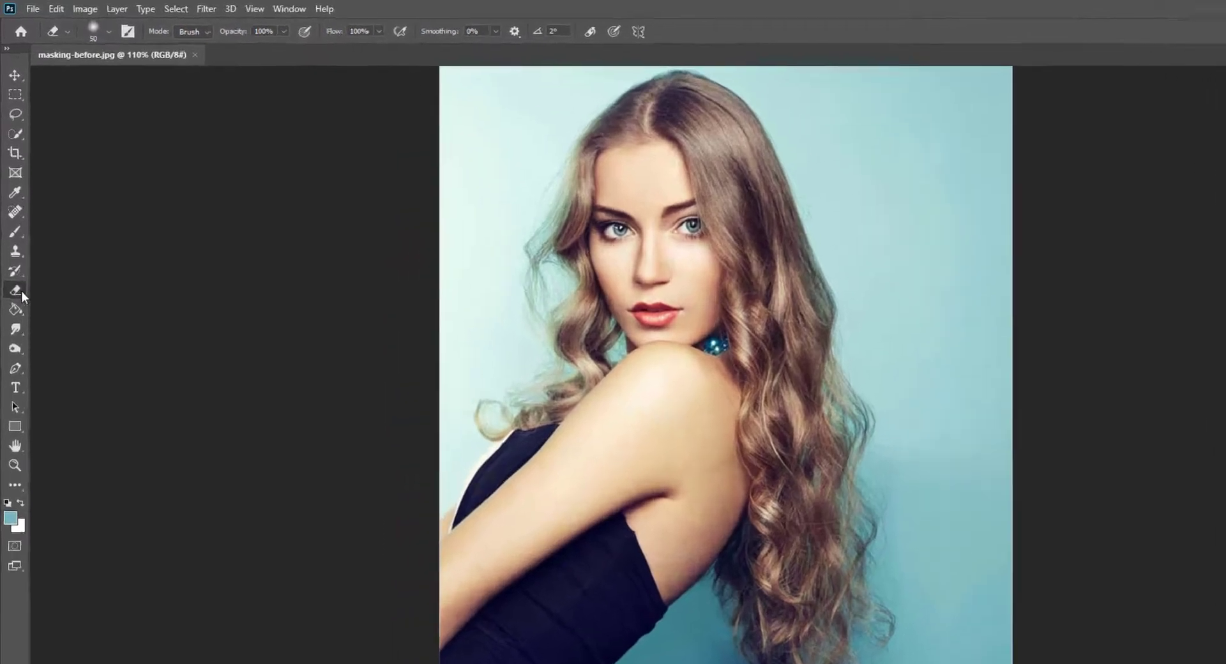
Set up the Background Eraser tool with Discontiguous limits and a 30% tolerance.
{"action": "right_click", "coordinate": [13, 246]}
{"action": "left_click", "coordinate": [104, 427]}
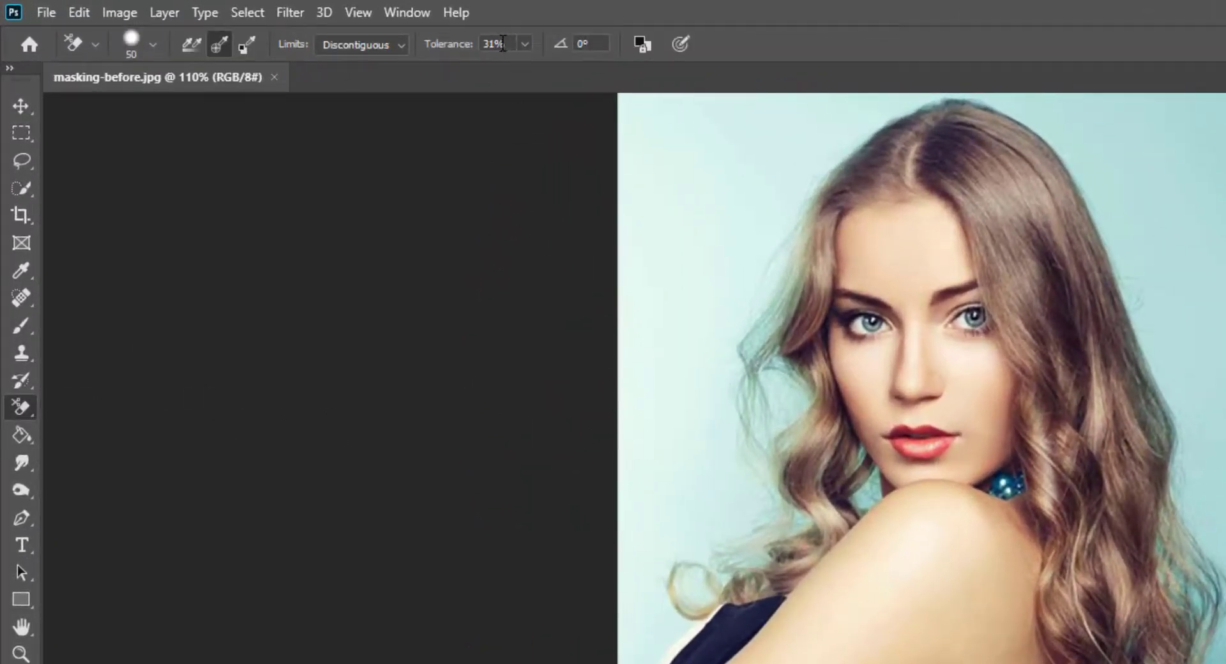
{"action": "left_click", "coordinate": [374, 46]}
{"action": "left_click", "coordinate": [364, 64]}
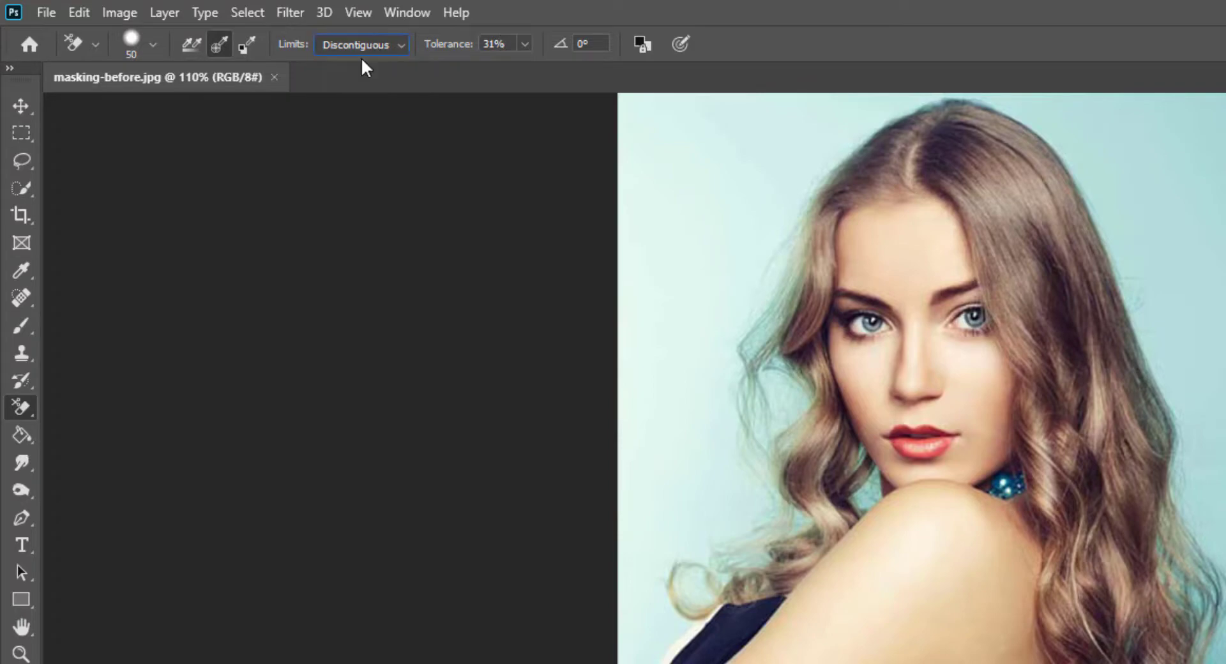
{"action": "left_click", "coordinate": [499, 43]}
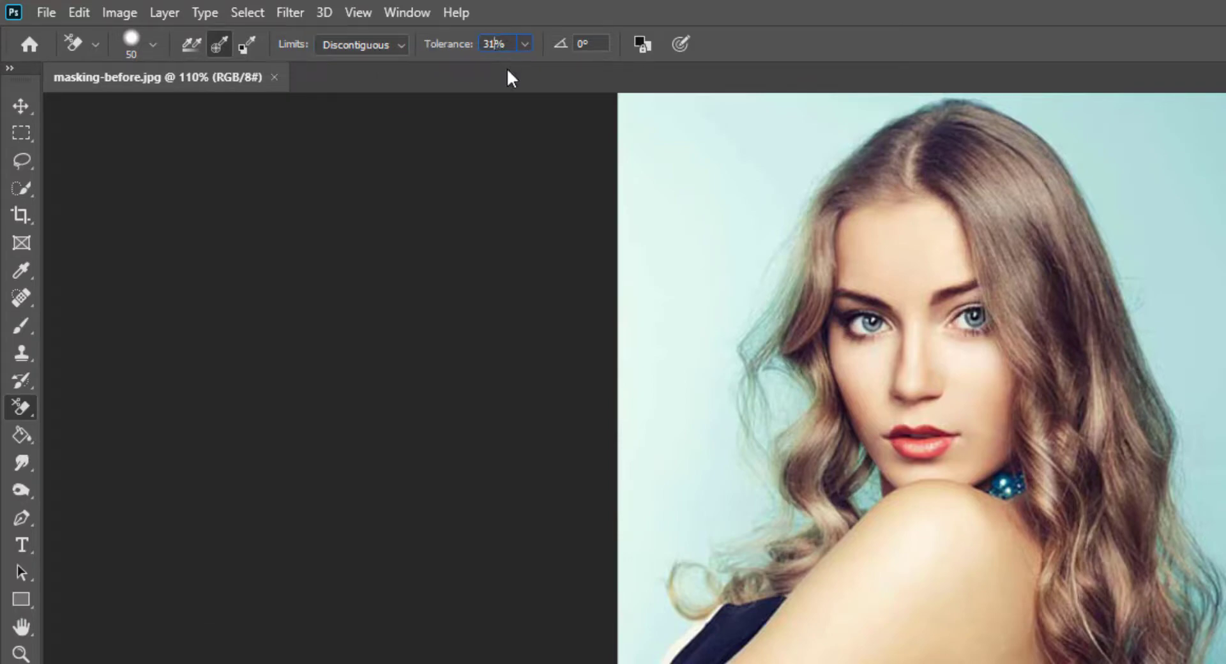
{"action": "type", "text": "0"}
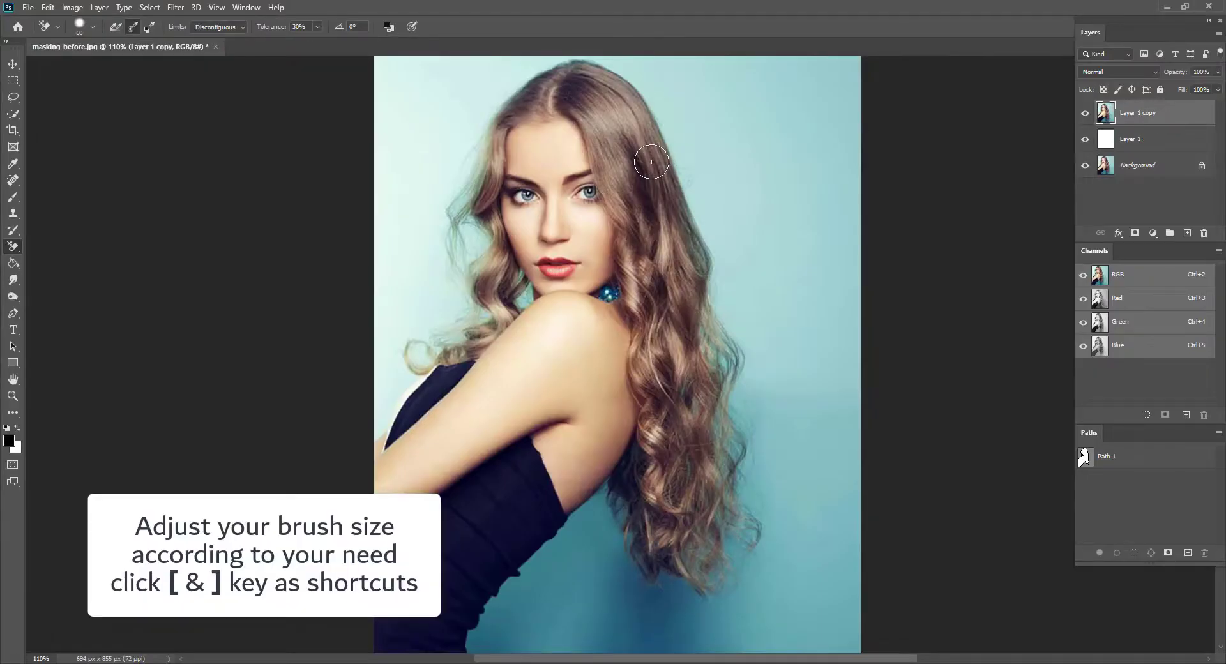
Enlarge the brush to 90 px and erase the blue background above the head and along the upper right side of the hair.
{"action": "key", "text": "bracketright"}
{"action": "key", "text": "bracketright"}
{"action": "left_click_drag", "start_coordinate": [489, 94], "coordinate": [542, 55]}
{"action": "mouse_move", "coordinate": [626, 69]}
{"action": "left_mouse_down"}
{"action": "mouse_move", "coordinate": [607, 49]}
{"action": "mouse_move", "coordinate": [542, 57]}
{"action": "left_mouse_up"}
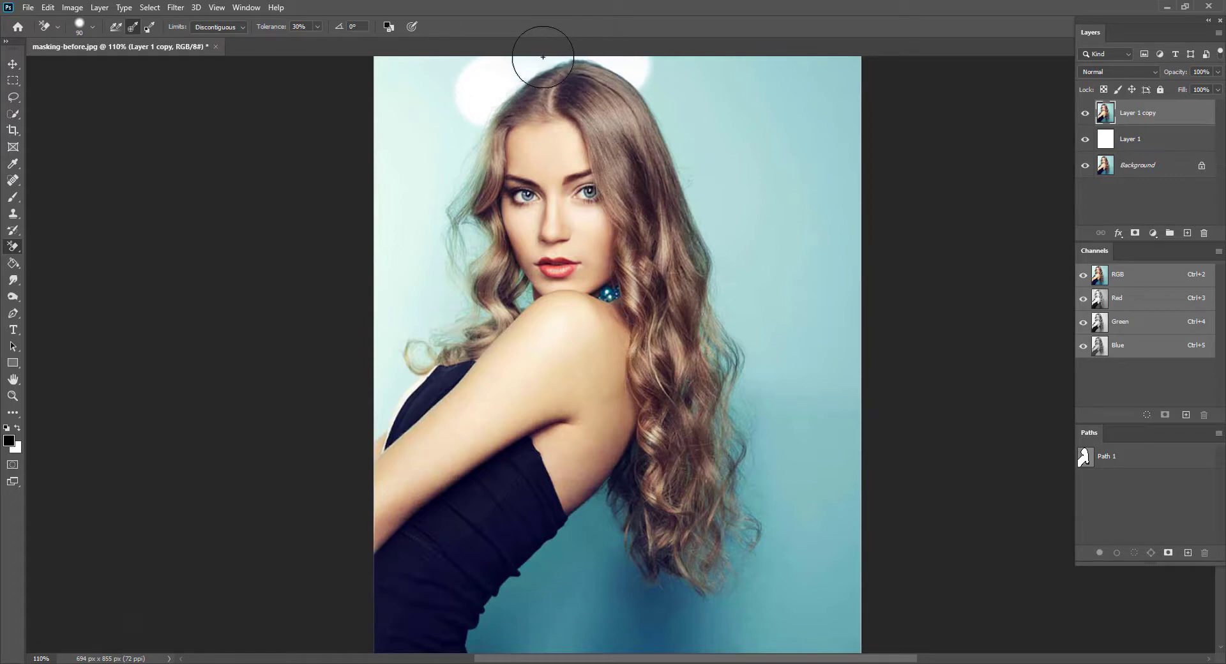
{"action": "mouse_move", "coordinate": [694, 192]}
{"action": "left_mouse_down"}
{"action": "mouse_move", "coordinate": [646, 76]}
{"action": "mouse_move", "coordinate": [658, 64]}
{"action": "left_mouse_up"}
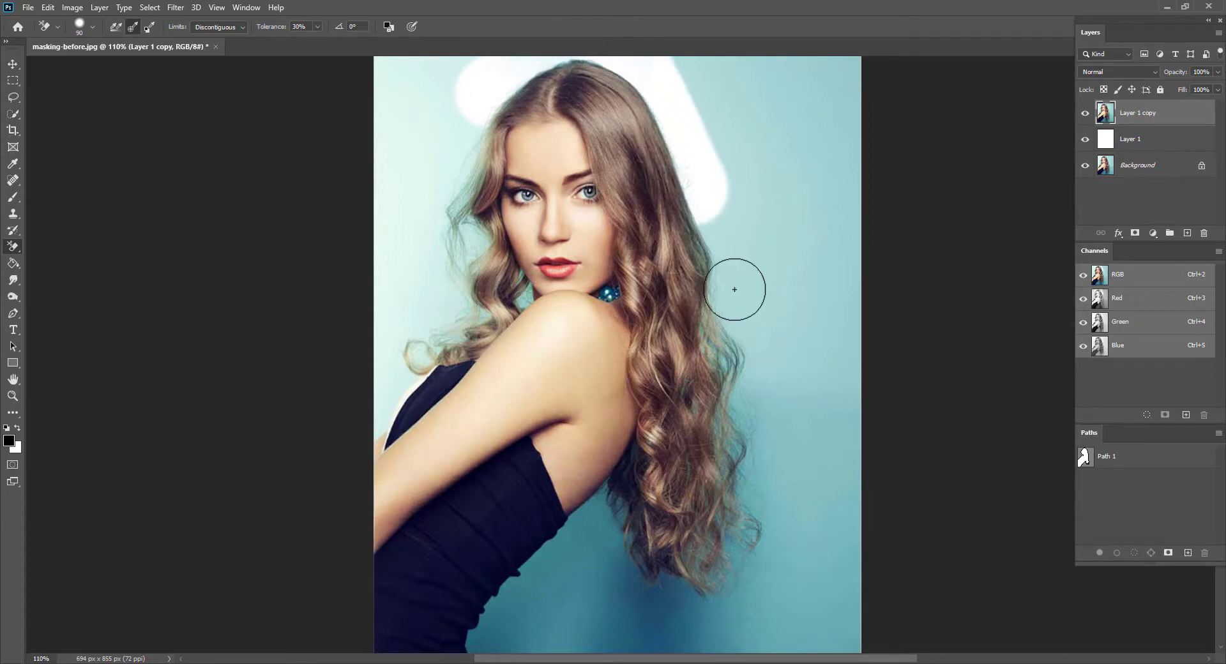
{"action": "left_click_drag", "start_coordinate": [732, 316], "coordinate": [703, 179]}
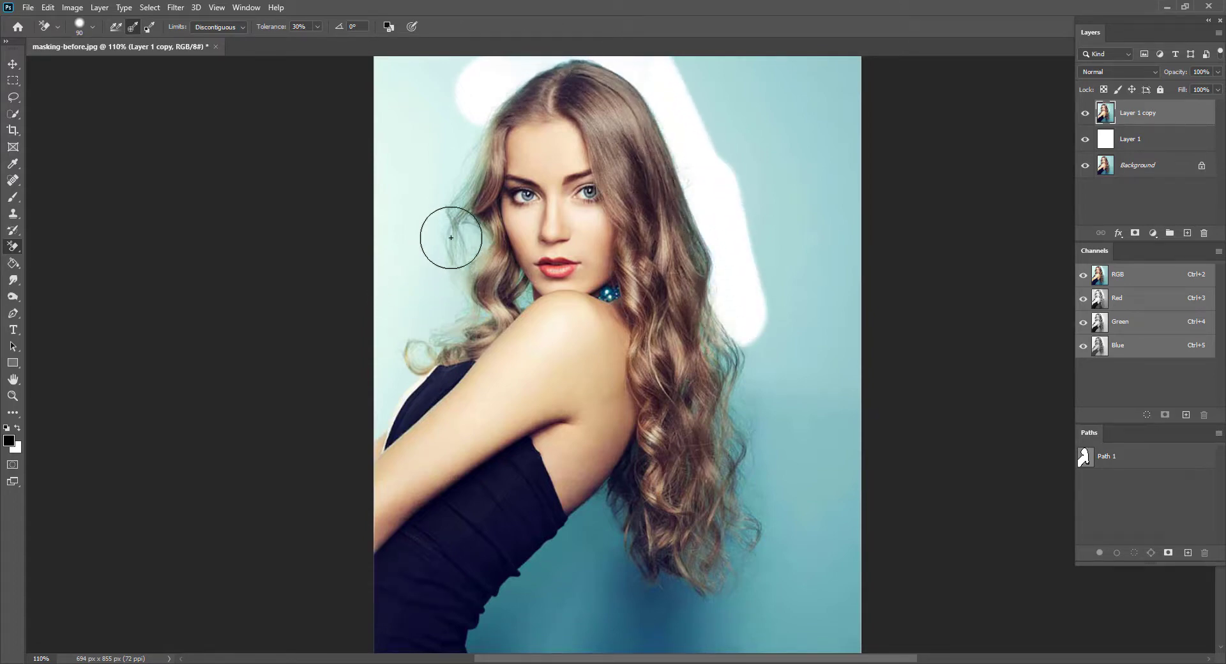
Erase the background on the left side of the portrait, around the loose strands and the curl above the shoulder.
{"action": "mouse_move", "coordinate": [437, 192]}
{"action": "left_mouse_down"}
{"action": "mouse_move", "coordinate": [480, 88]}
{"action": "mouse_move", "coordinate": [459, 258]}
{"action": "mouse_move", "coordinate": [441, 260]}
{"action": "mouse_move", "coordinate": [484, 184]}
{"action": "left_mouse_up"}
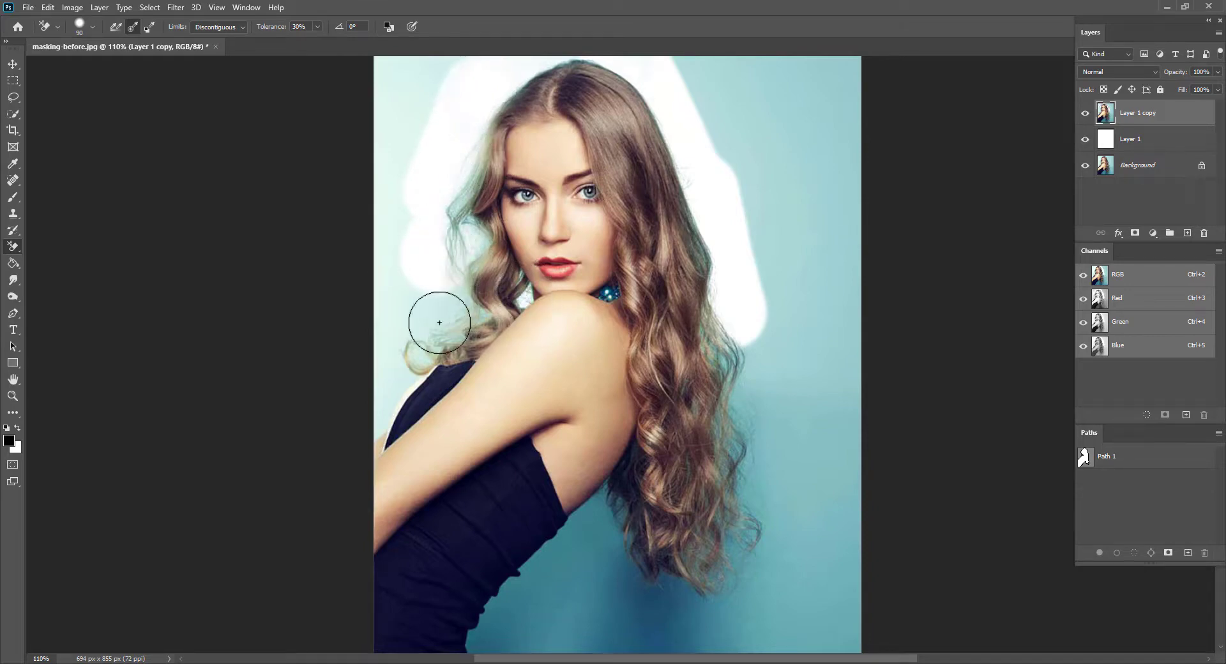
{"action": "mouse_move", "coordinate": [438, 320]}
{"action": "left_mouse_down"}
{"action": "mouse_move", "coordinate": [443, 304]}
{"action": "mouse_move", "coordinate": [505, 286]}
{"action": "left_mouse_up"}
{"action": "mouse_move", "coordinate": [406, 359]}
{"action": "left_mouse_down"}
{"action": "mouse_move", "coordinate": [481, 313]}
{"action": "mouse_move", "coordinate": [390, 396]}
{"action": "mouse_move", "coordinate": [433, 57]}
{"action": "mouse_move", "coordinate": [413, 97]}
{"action": "mouse_move", "coordinate": [402, 48]}
{"action": "mouse_move", "coordinate": [390, 299]}
{"action": "left_mouse_up"}
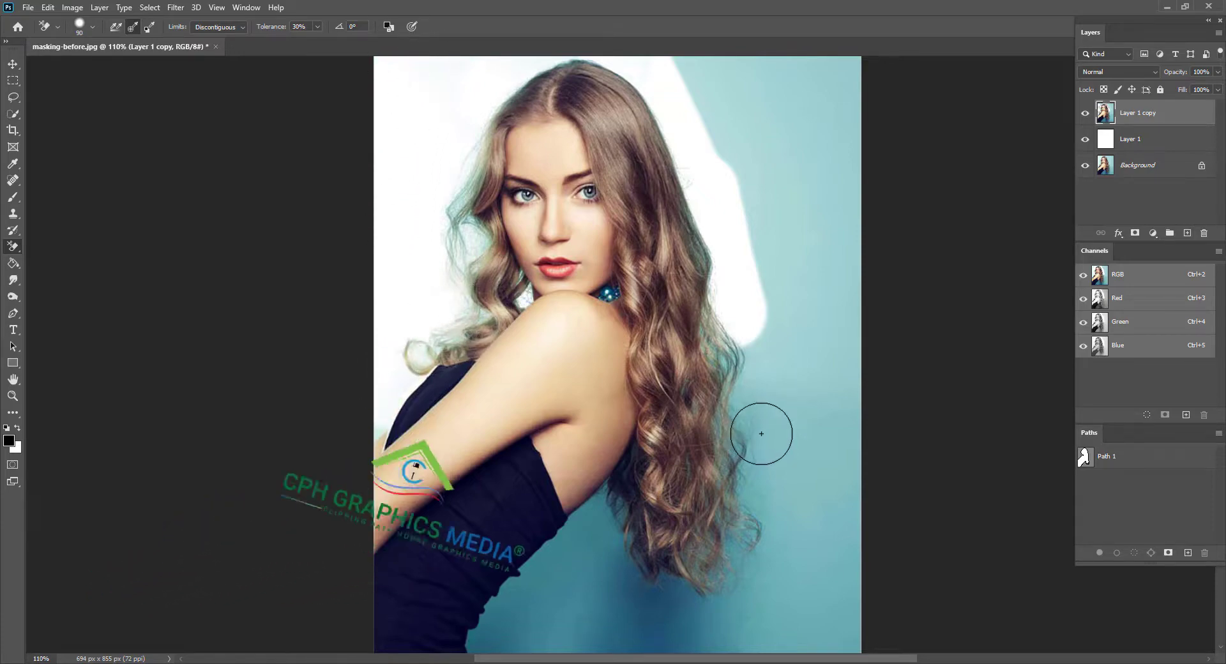
Erase the background along the lower right side of the hair and beneath the hair tips.
{"action": "mouse_move", "coordinate": [761, 430]}
{"action": "left_mouse_down"}
{"action": "mouse_move", "coordinate": [744, 291]}
{"action": "mouse_move", "coordinate": [798, 415]}
{"action": "mouse_move", "coordinate": [767, 470]}
{"action": "mouse_move", "coordinate": [778, 504]}
{"action": "mouse_move", "coordinate": [749, 469]}
{"action": "left_mouse_up"}
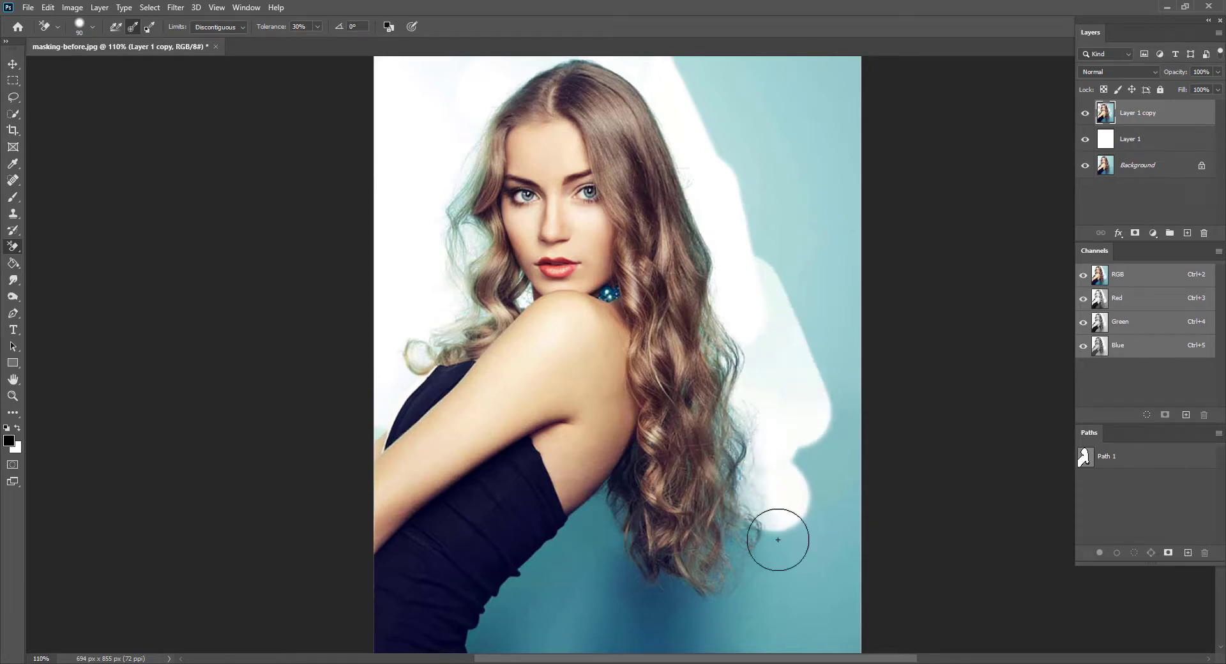
{"action": "mouse_move", "coordinate": [766, 565]}
{"action": "left_mouse_down"}
{"action": "mouse_move", "coordinate": [754, 523]}
{"action": "mouse_move", "coordinate": [732, 507]}
{"action": "left_mouse_up"}
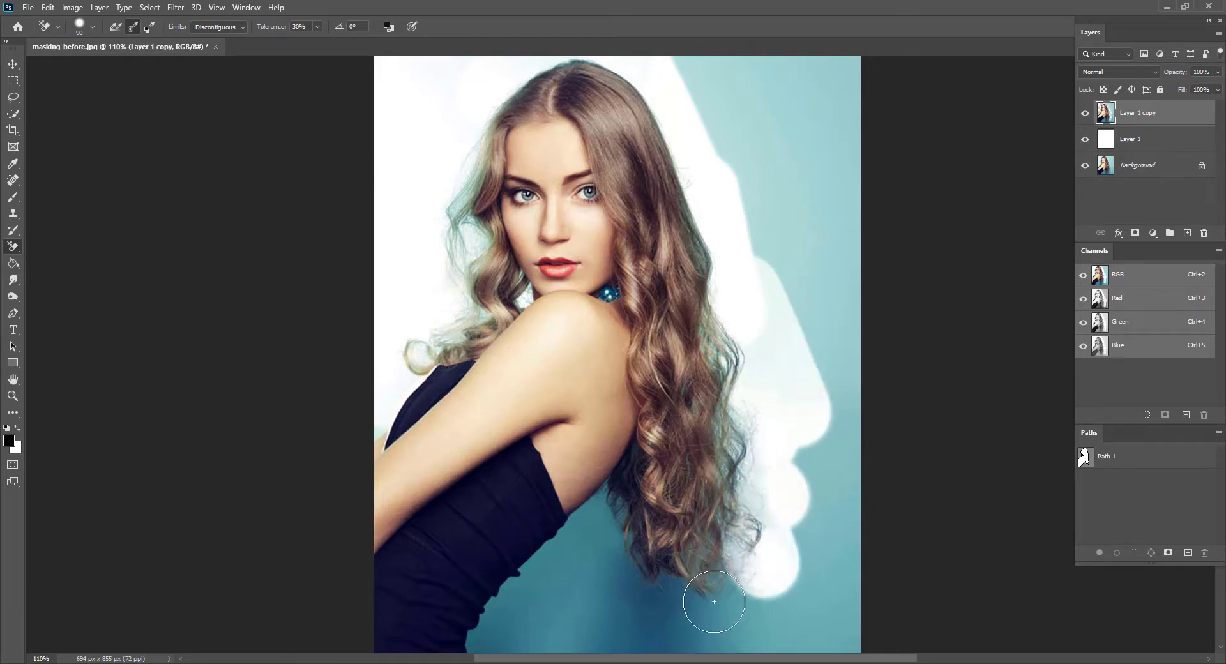
{"action": "mouse_move", "coordinate": [714, 601]}
{"action": "left_mouse_down"}
{"action": "mouse_move", "coordinate": [742, 546]}
{"action": "mouse_move", "coordinate": [750, 613]}
{"action": "mouse_move", "coordinate": [657, 584]}
{"action": "mouse_move", "coordinate": [665, 569]}
{"action": "mouse_move", "coordinate": [667, 610]}
{"action": "mouse_move", "coordinate": [615, 571]}
{"action": "mouse_move", "coordinate": [587, 473]}
{"action": "mouse_move", "coordinate": [625, 608]}
{"action": "mouse_move", "coordinate": [672, 645]}
{"action": "mouse_move", "coordinate": [613, 632]}
{"action": "mouse_move", "coordinate": [651, 640]}
{"action": "mouse_move", "coordinate": [614, 624]}
{"action": "mouse_move", "coordinate": [641, 641]}
{"action": "mouse_move", "coordinate": [609, 599]}
{"action": "mouse_move", "coordinate": [627, 631]}
{"action": "mouse_move", "coordinate": [669, 629]}
{"action": "left_mouse_up"}
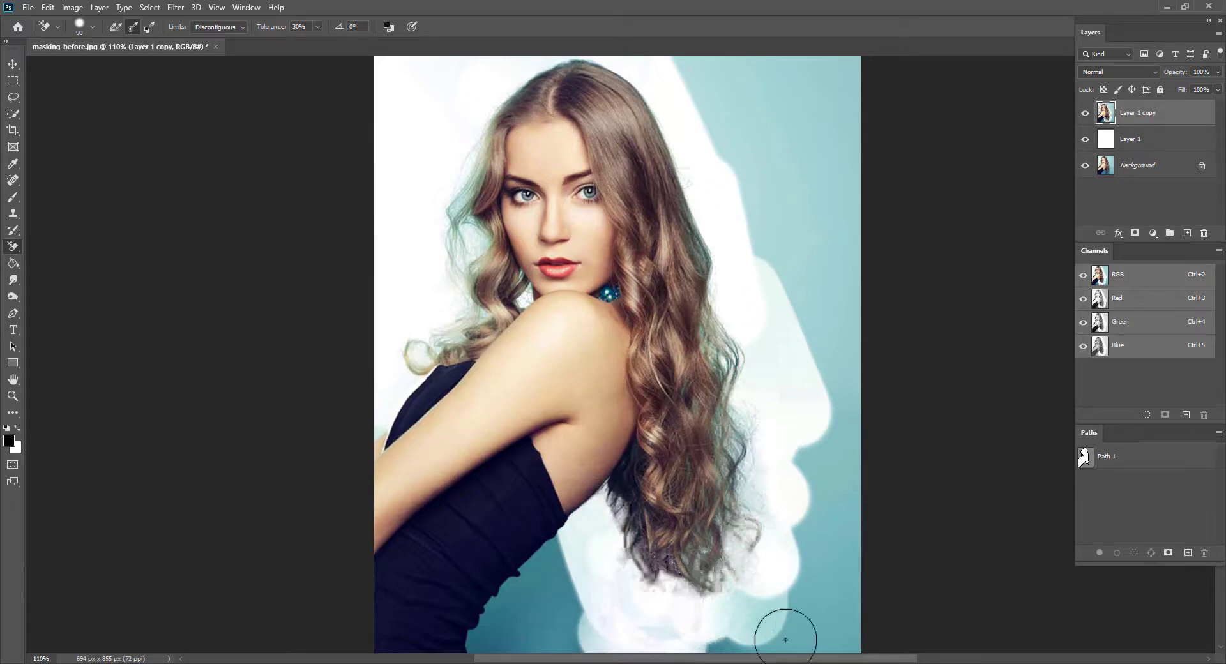
{"action": "left_click_drag", "start_coordinate": [786, 640], "coordinate": [739, 630]}
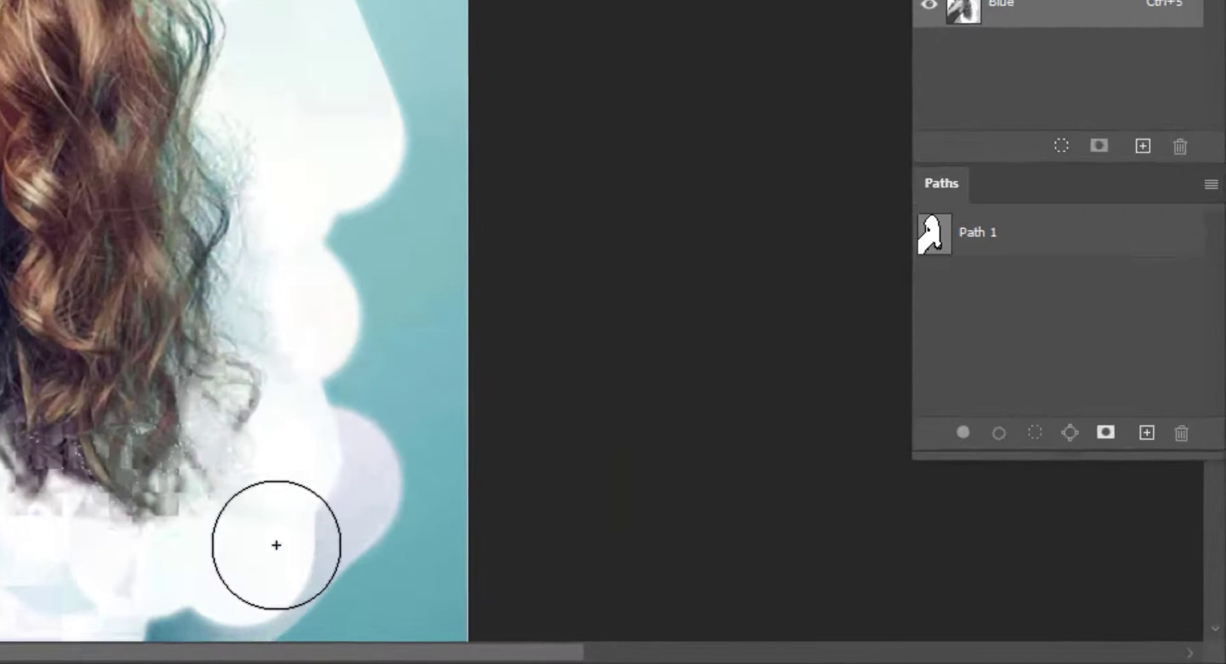
Lower the brush hardness and erase more of the blue background to the right of the hair, from the tips upward.
{"action": "right_click", "coordinate": [773, 608]}
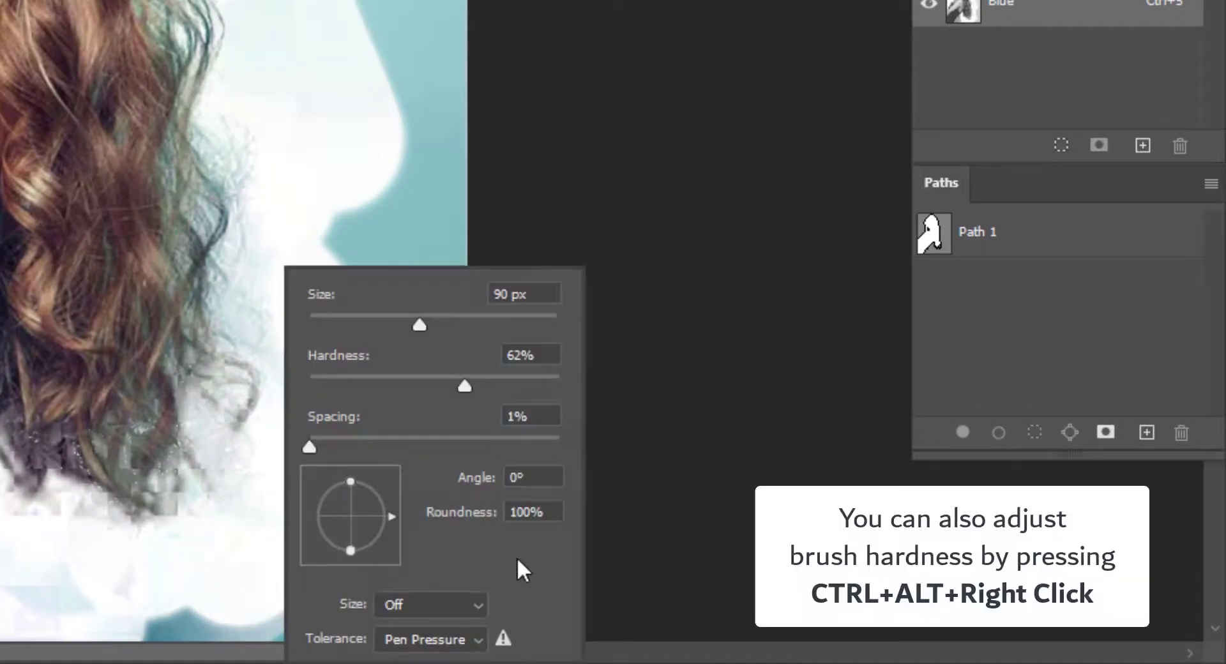
{"action": "left_click_drag", "start_coordinate": [443, 390], "coordinate": [396, 399]}
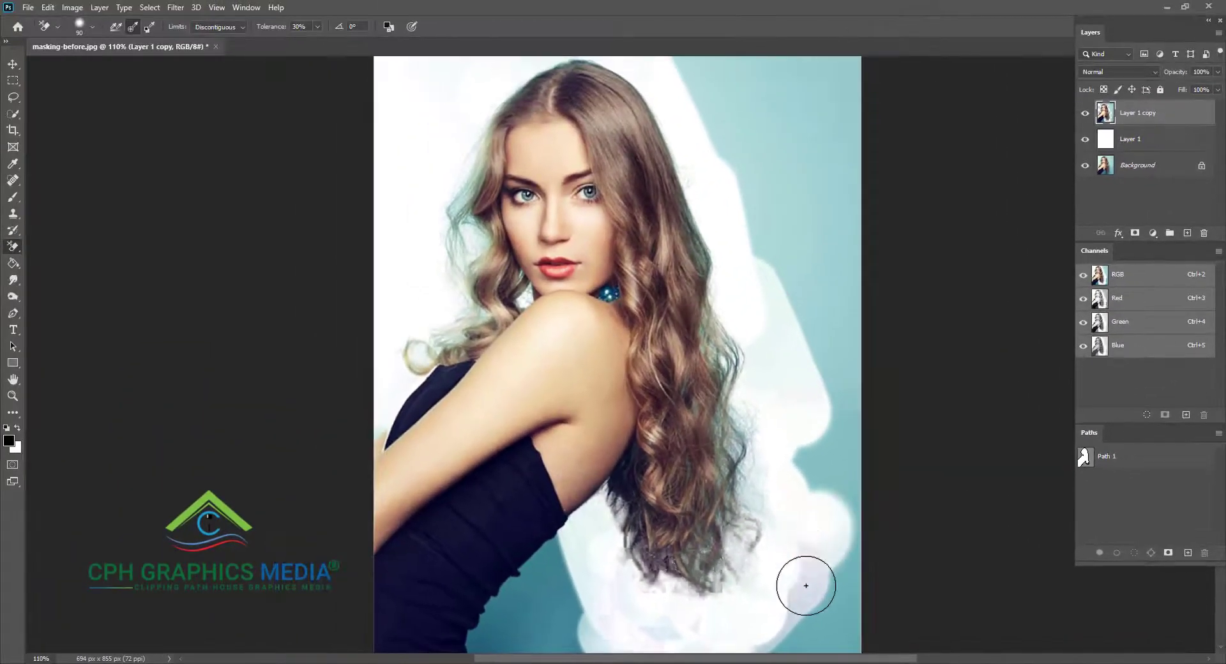
{"action": "mouse_move", "coordinate": [744, 566]}
{"action": "left_mouse_down"}
{"action": "mouse_move", "coordinate": [738, 393]}
{"action": "mouse_move", "coordinate": [753, 585]}
{"action": "mouse_move", "coordinate": [749, 548]}
{"action": "mouse_move", "coordinate": [771, 646]}
{"action": "mouse_move", "coordinate": [802, 638]}
{"action": "mouse_move", "coordinate": [785, 646]}
{"action": "mouse_move", "coordinate": [811, 574]}
{"action": "left_mouse_up"}
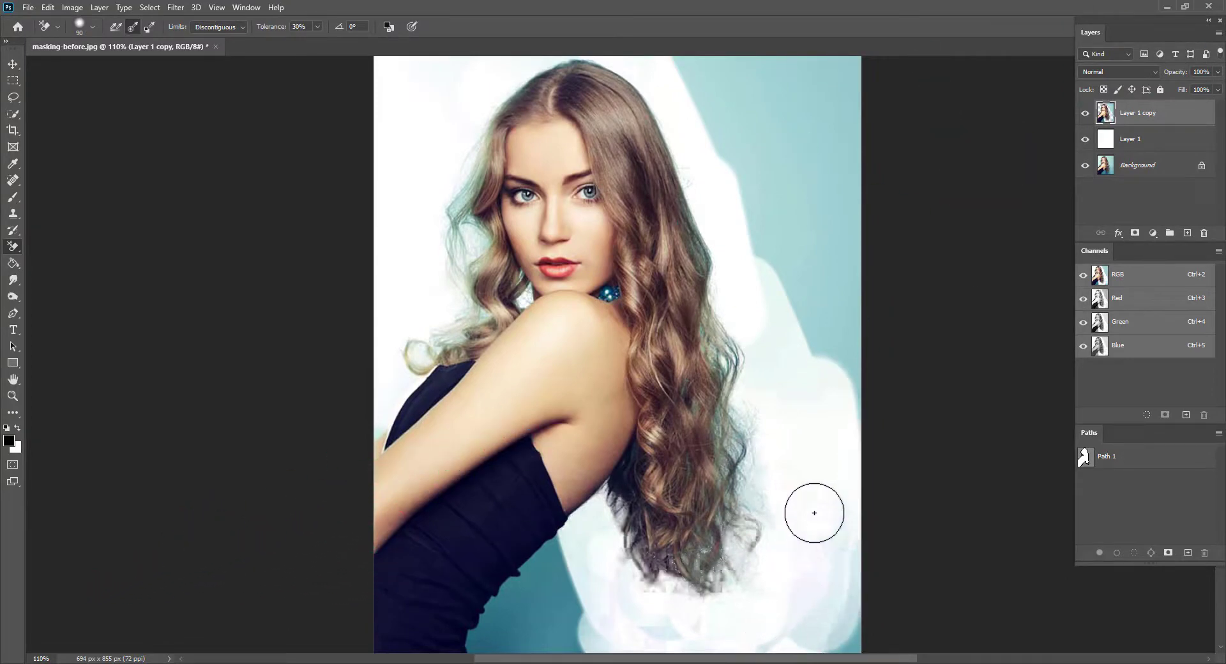
{"action": "mouse_move", "coordinate": [802, 490]}
{"action": "left_mouse_down"}
{"action": "mouse_move", "coordinate": [825, 248]}
{"action": "mouse_move", "coordinate": [788, 275]}
{"action": "mouse_move", "coordinate": [830, 394]}
{"action": "mouse_move", "coordinate": [740, 168]}
{"action": "mouse_move", "coordinate": [652, 32]}
{"action": "left_mouse_up"}
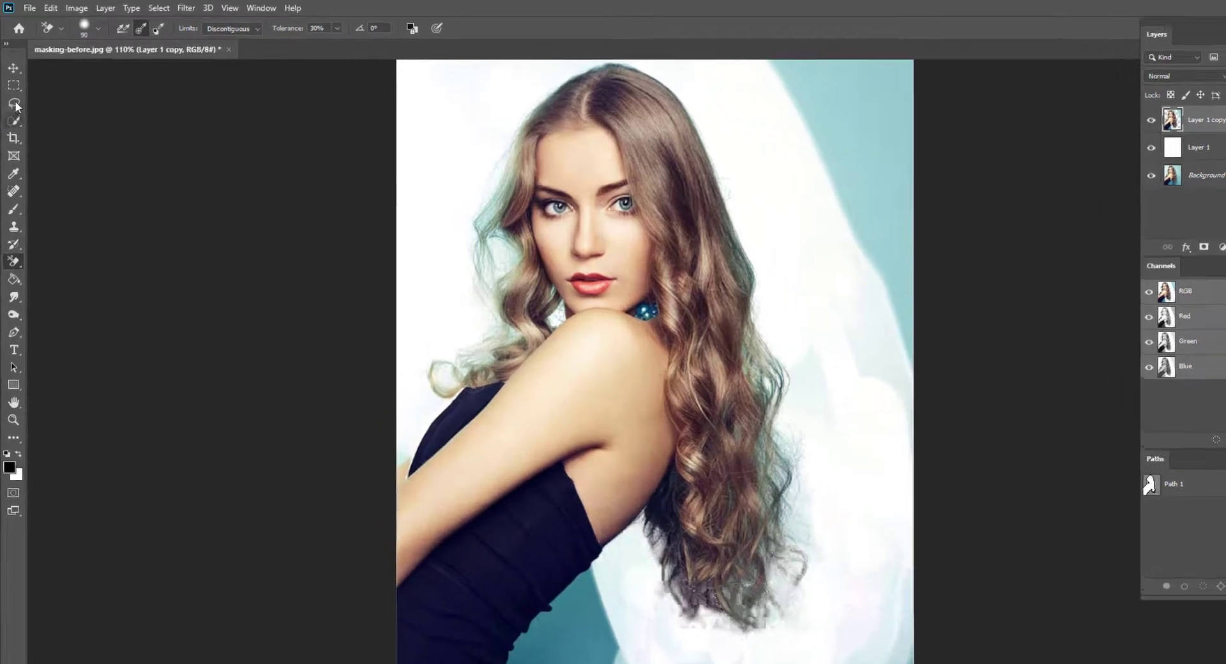
Outline the whole hair area with the Lasso tool and feather the selection by 0.5 pixels.
{"action": "left_click", "coordinate": [12, 97]}
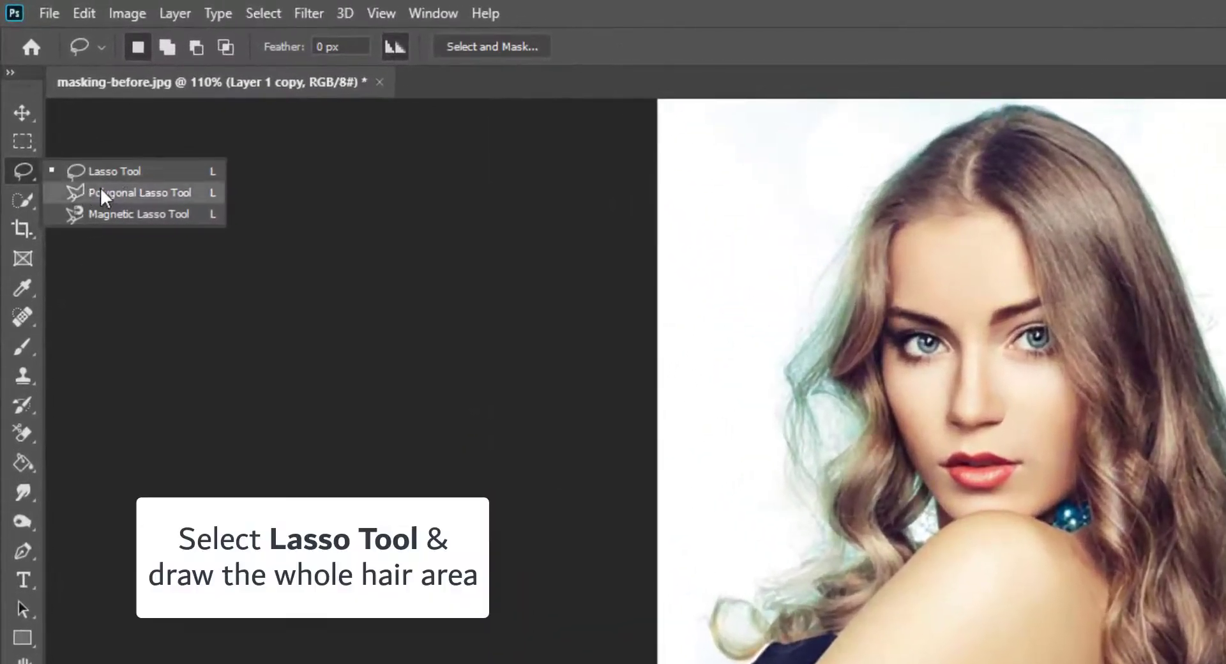
{"action": "left_click", "coordinate": [113, 171]}
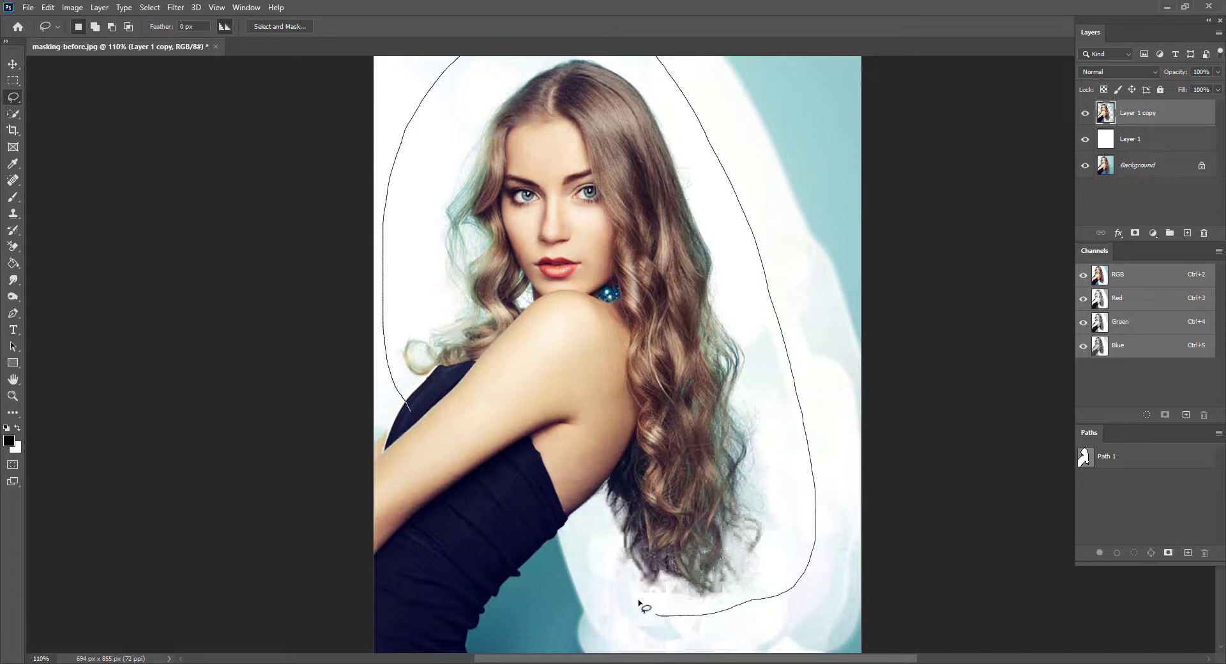
{"action": "left_click_drag", "start_coordinate": [570, 489], "coordinate": [569, 489]}
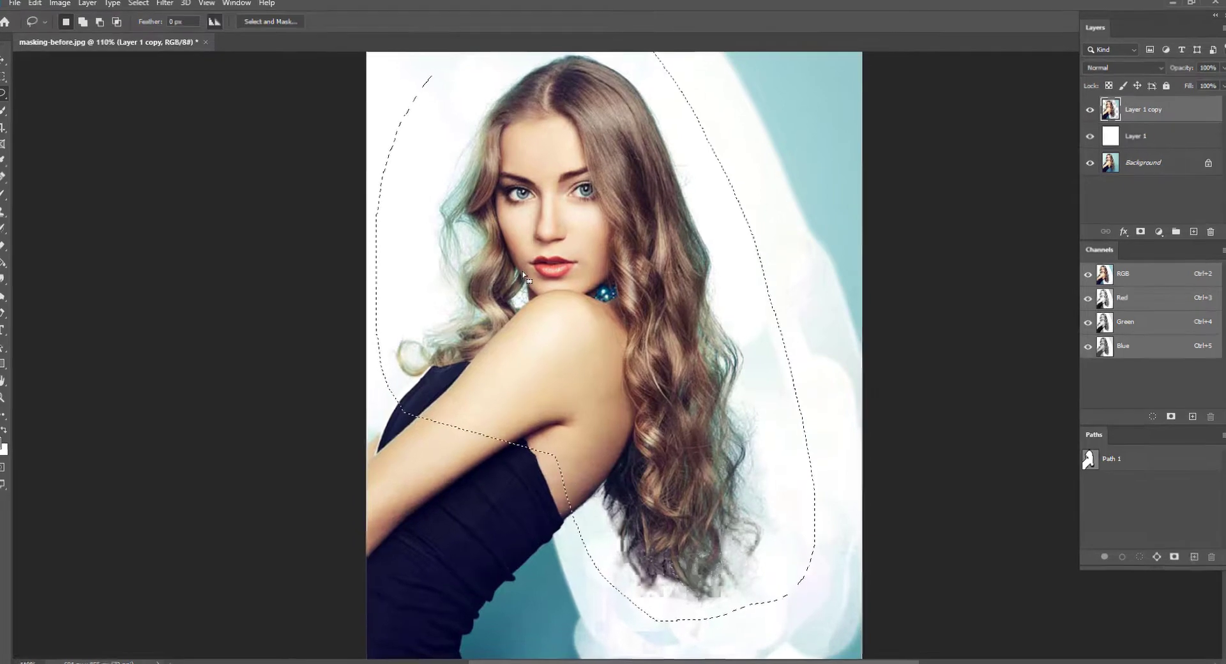
{"action": "right_click", "coordinate": [525, 276]}
{"action": "left_click", "coordinate": [484, 298]}
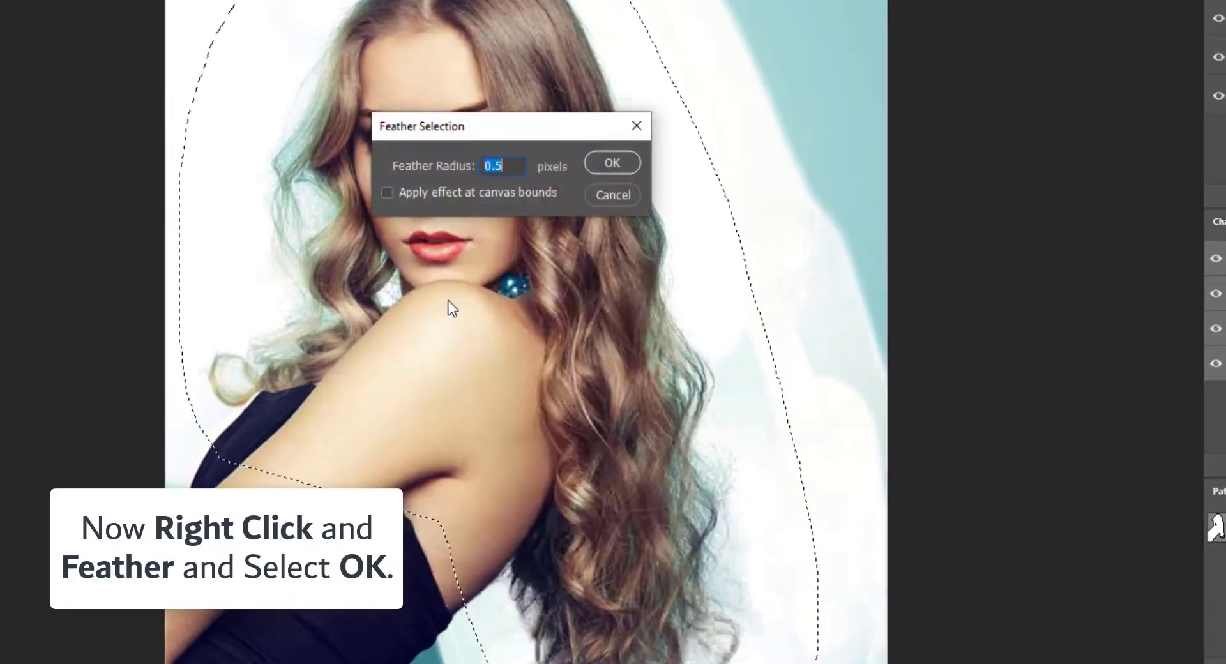
{"action": "left_click", "coordinate": [617, 162]}
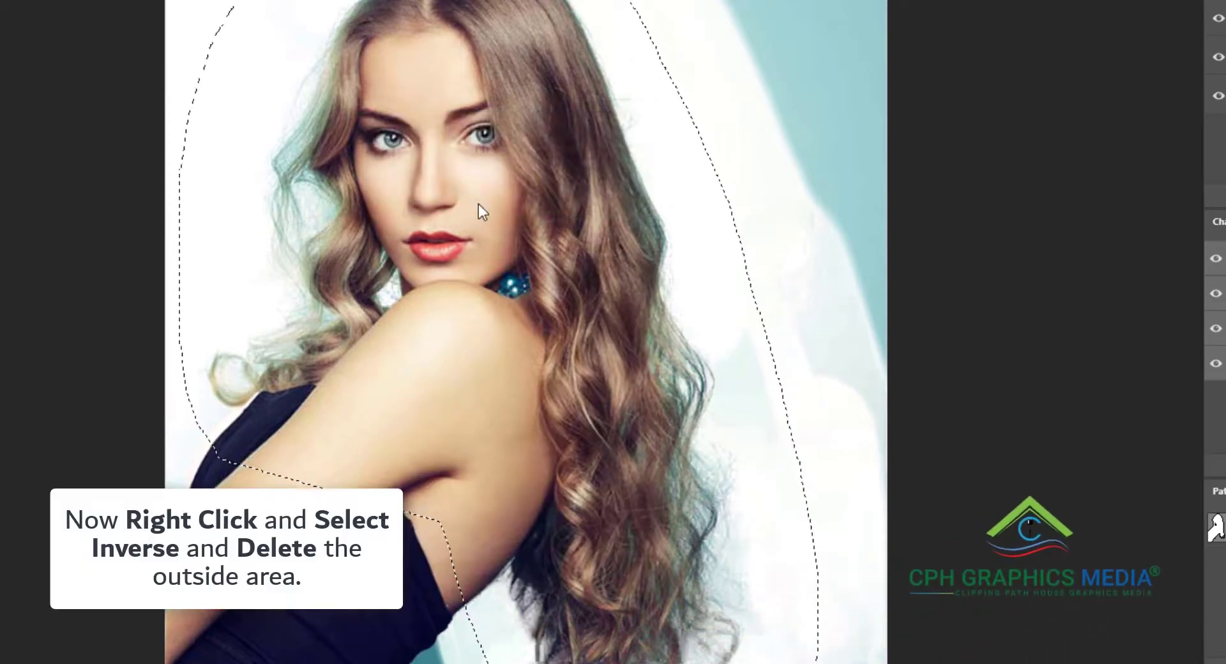
Invert the selection, delete everything outside the hair area on Layer 1 copy, and deselect.
{"action": "right_click", "coordinate": [474, 191]}
{"action": "left_click", "coordinate": [542, 214]}
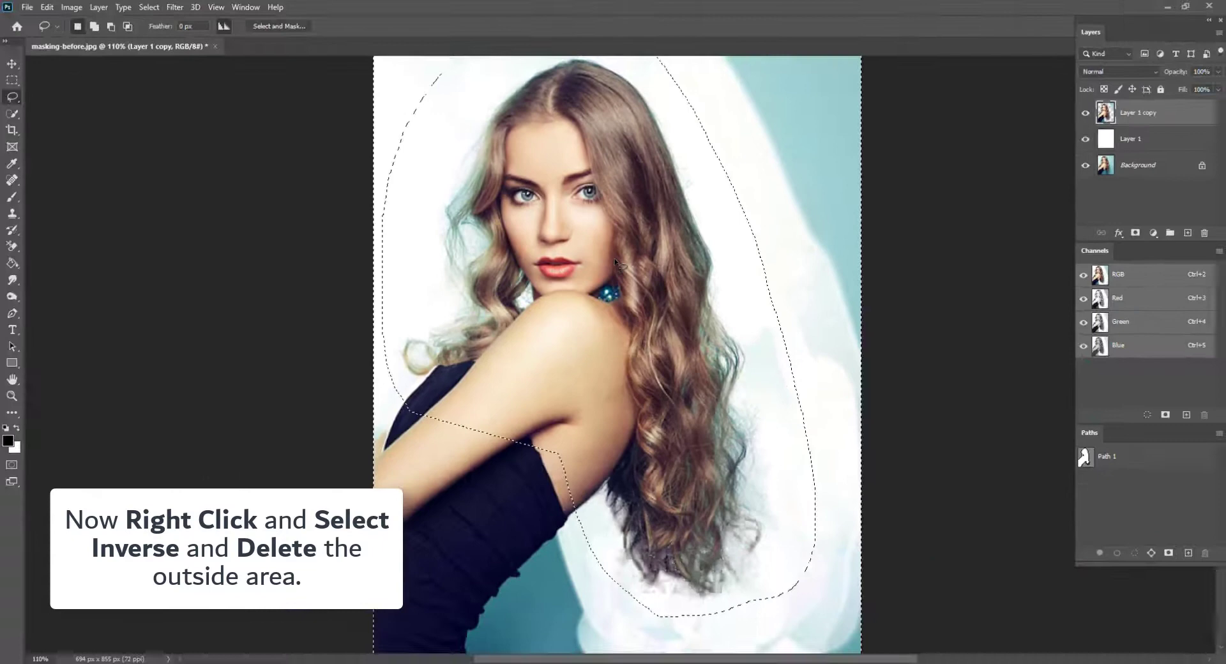
{"action": "key", "text": "Delete"}
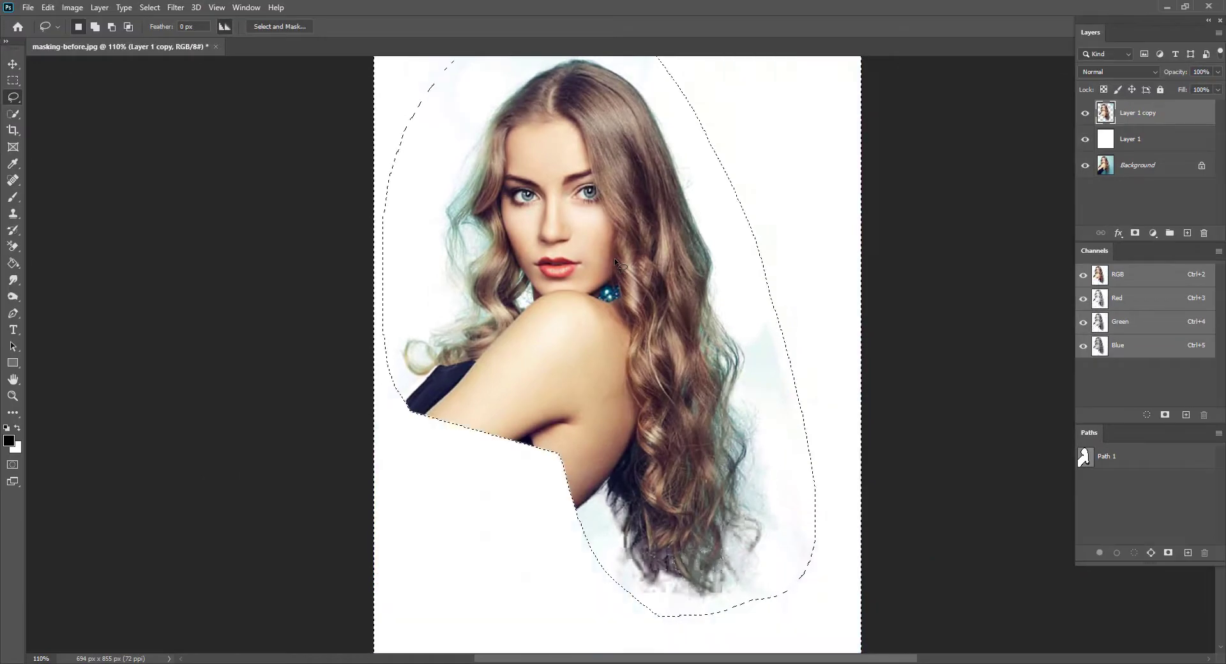
{"action": "right_click", "coordinate": [614, 258]}
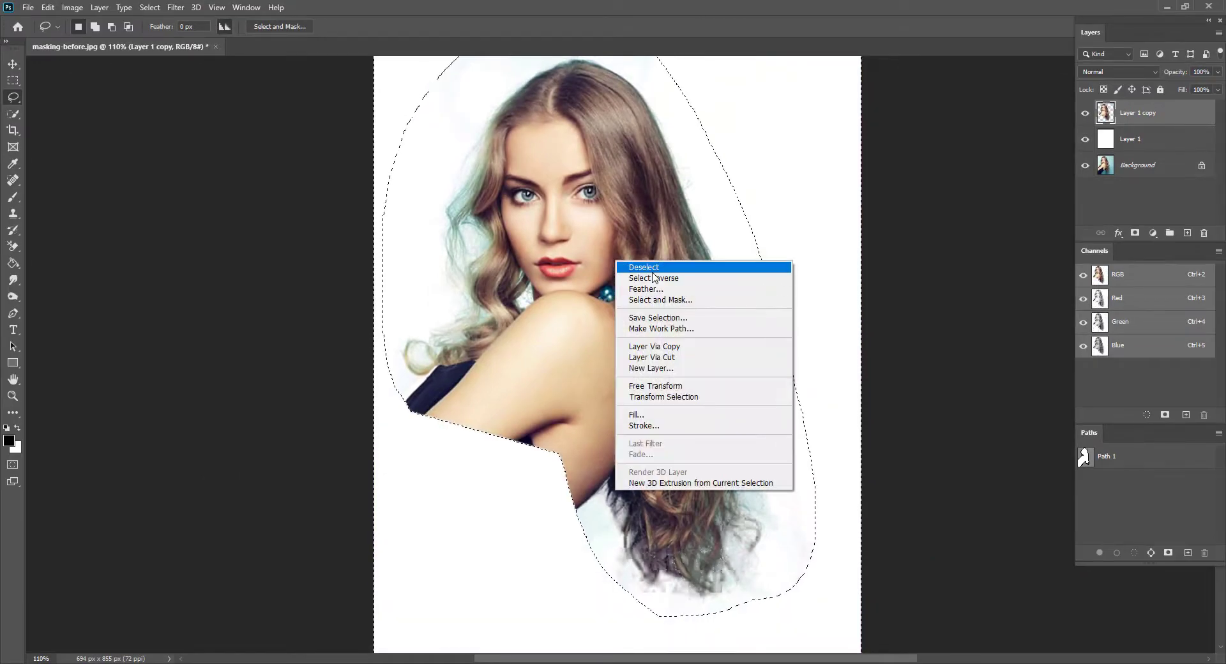
{"action": "left_click", "coordinate": [654, 275]}
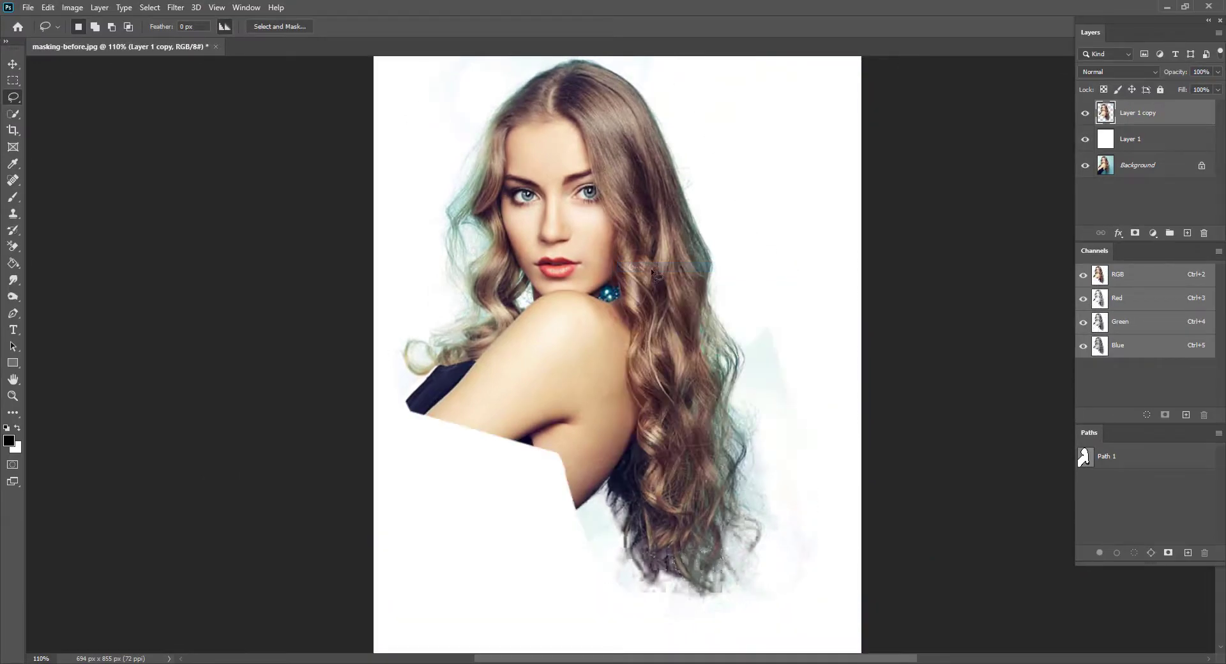
Switch to the regular Eraser tool, raise its brush hardness and erase the residue beside the curl and dress edge on the left.
{"action": "right_click", "coordinate": [12, 248]}
{"action": "left_click", "coordinate": [73, 248]}
{"action": "scroll", "coordinate": [396, 222], "scroll_direction": "up", "scroll_amount": 6}
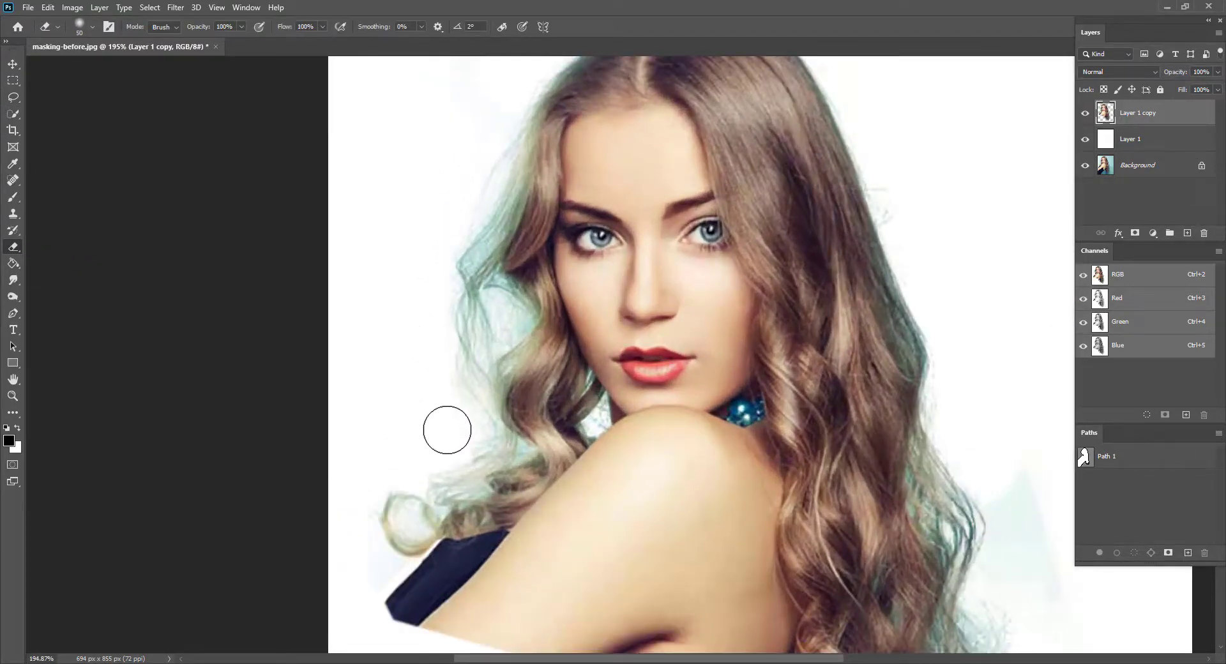
{"action": "left_click_drag", "start_coordinate": [425, 380], "coordinate": [457, 265]}
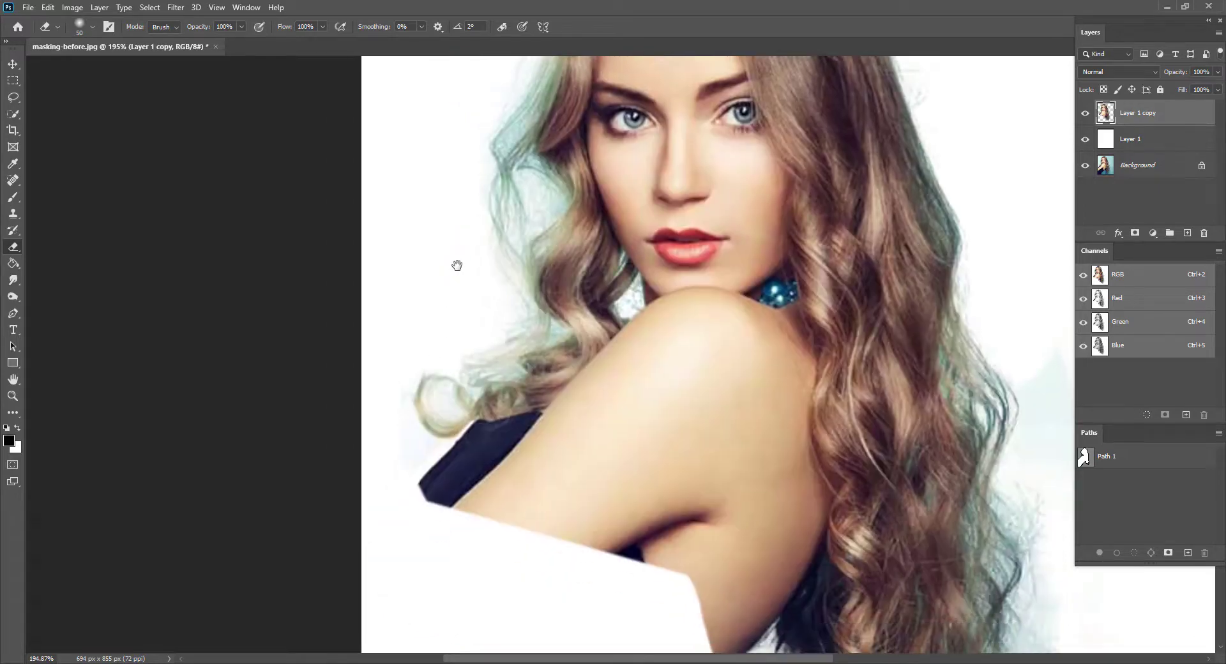
{"action": "left_click_drag", "start_coordinate": [377, 349], "coordinate": [431, 259]}
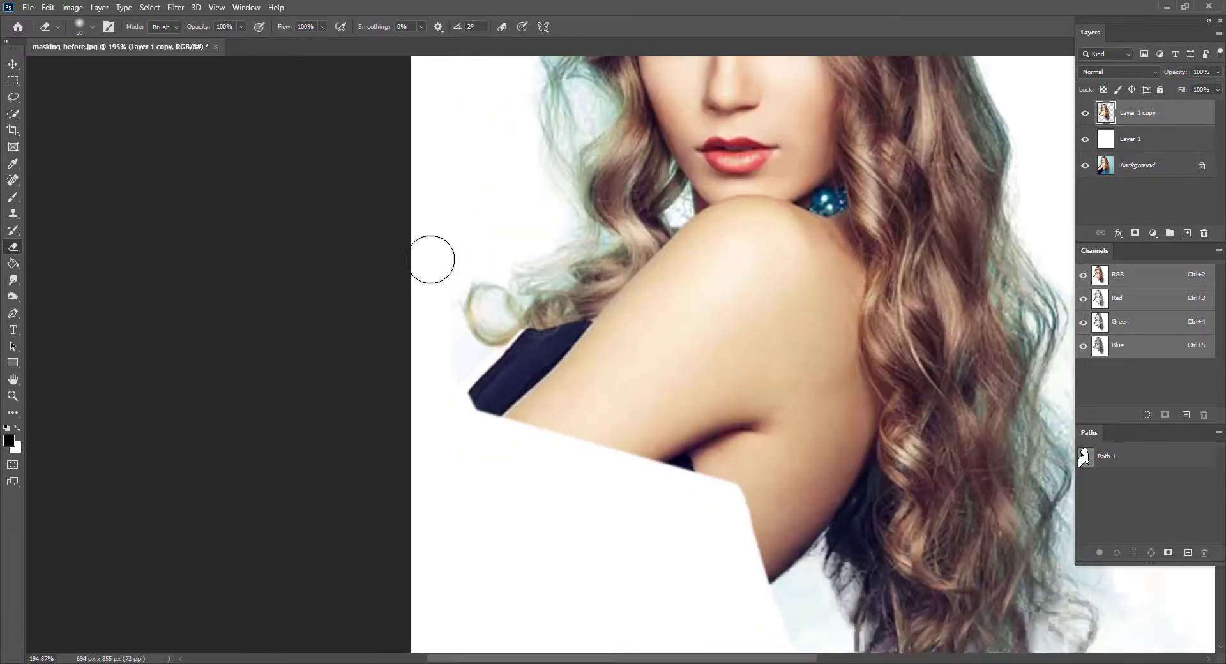
{"action": "right_click", "coordinate": [441, 358]}
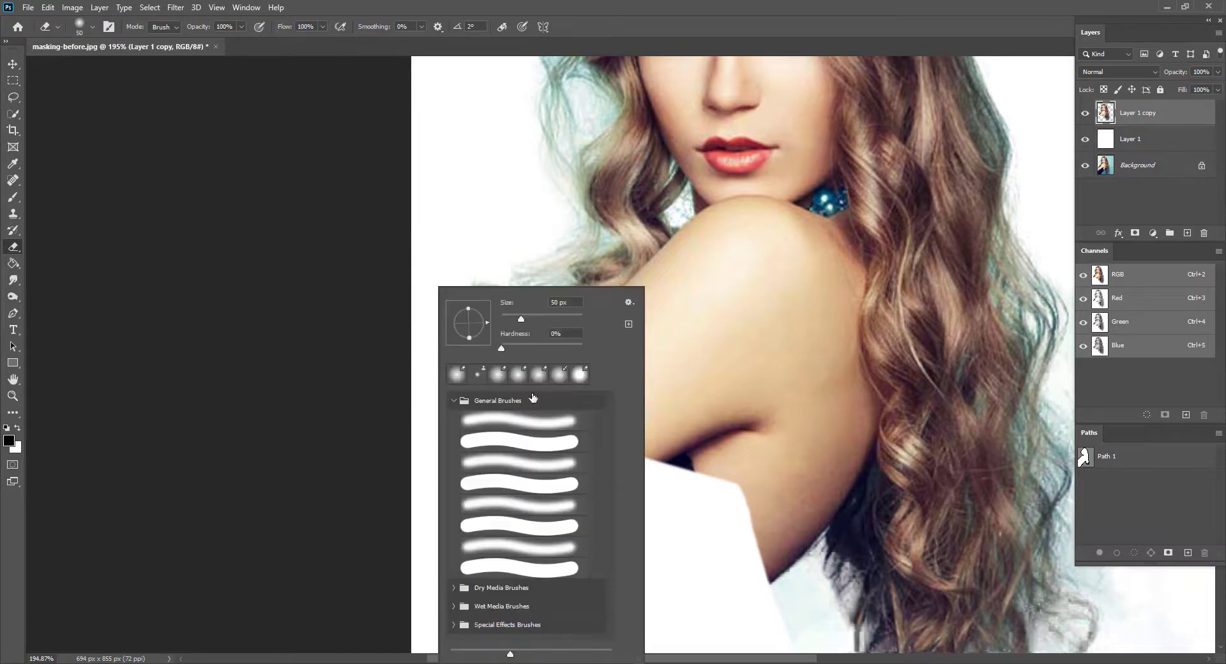
{"action": "left_click_drag", "start_coordinate": [529, 346], "coordinate": [534, 346]}
{"action": "left_click_drag", "start_coordinate": [460, 170], "coordinate": [465, 185]}
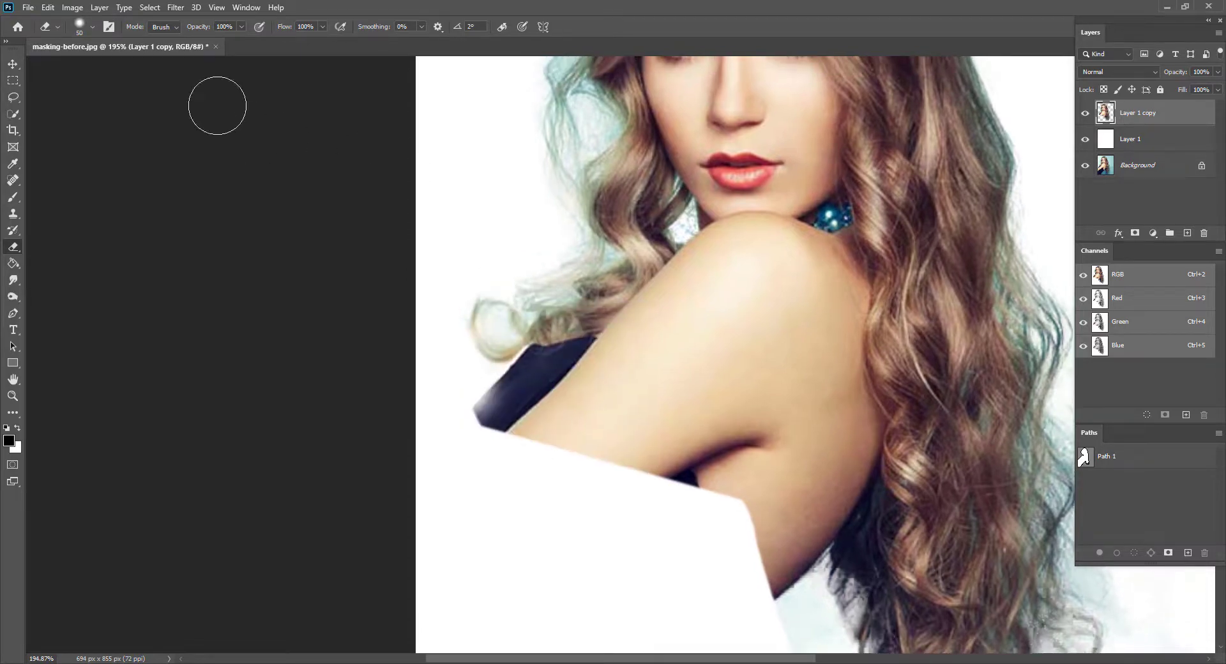
Set the eraser opacity to 80% and erase the leftover background tint beside the left hair strands and around the top of the head.
{"action": "left_click", "coordinate": [243, 26]}
{"action": "left_click_drag", "start_coordinate": [236, 41], "coordinate": [230, 42]}
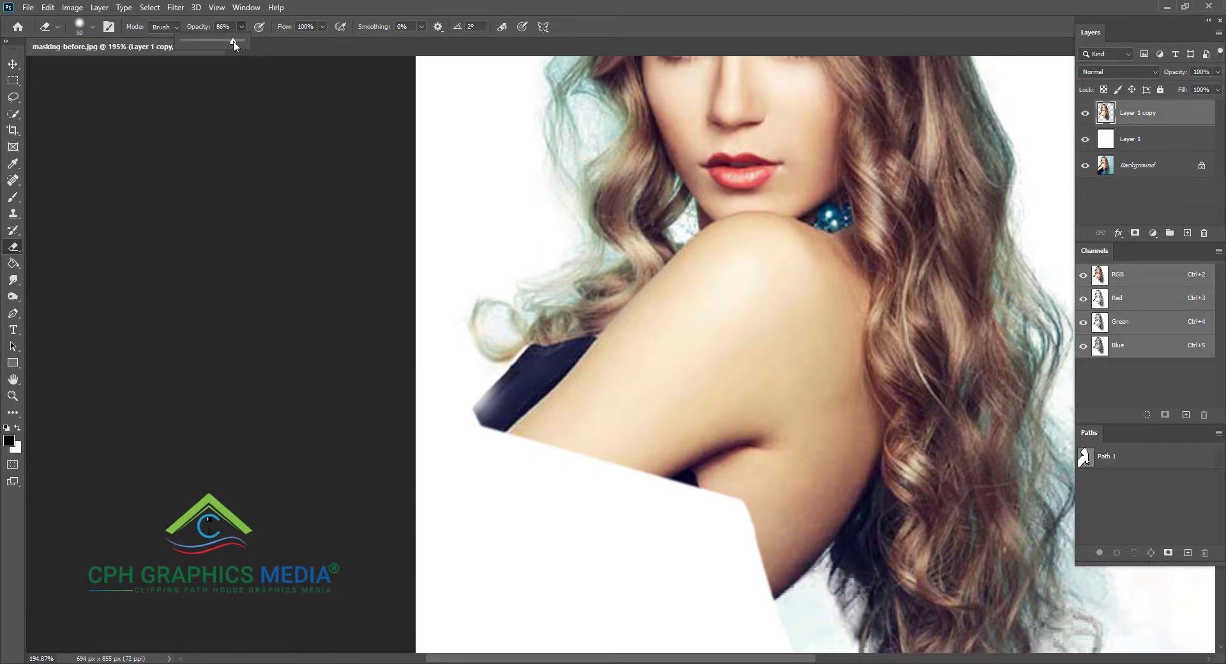
{"action": "left_click_drag", "start_coordinate": [482, 199], "coordinate": [532, 357]}
{"action": "mouse_move", "coordinate": [541, 220]}
{"action": "left_mouse_down"}
{"action": "mouse_move", "coordinate": [531, 284]}
{"action": "mouse_move", "coordinate": [497, 353]}
{"action": "left_mouse_up"}
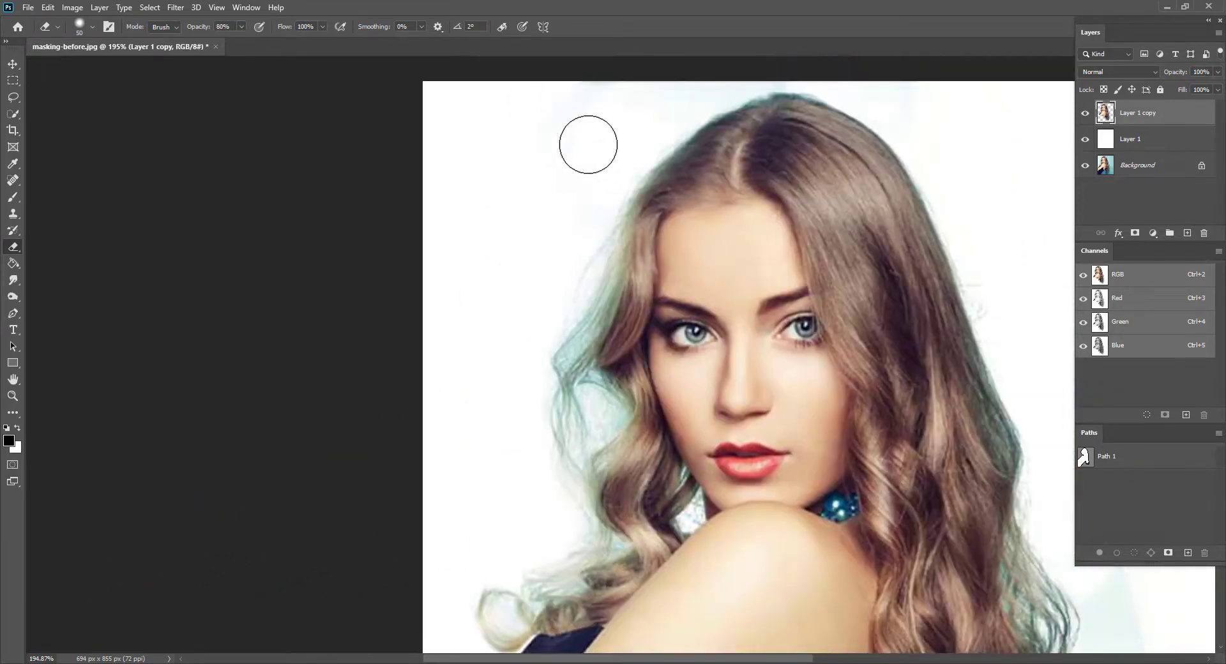
{"action": "mouse_move", "coordinate": [588, 145]}
{"action": "left_mouse_down"}
{"action": "mouse_move", "coordinate": [571, 224]}
{"action": "mouse_move", "coordinate": [588, 211]}
{"action": "left_mouse_up"}
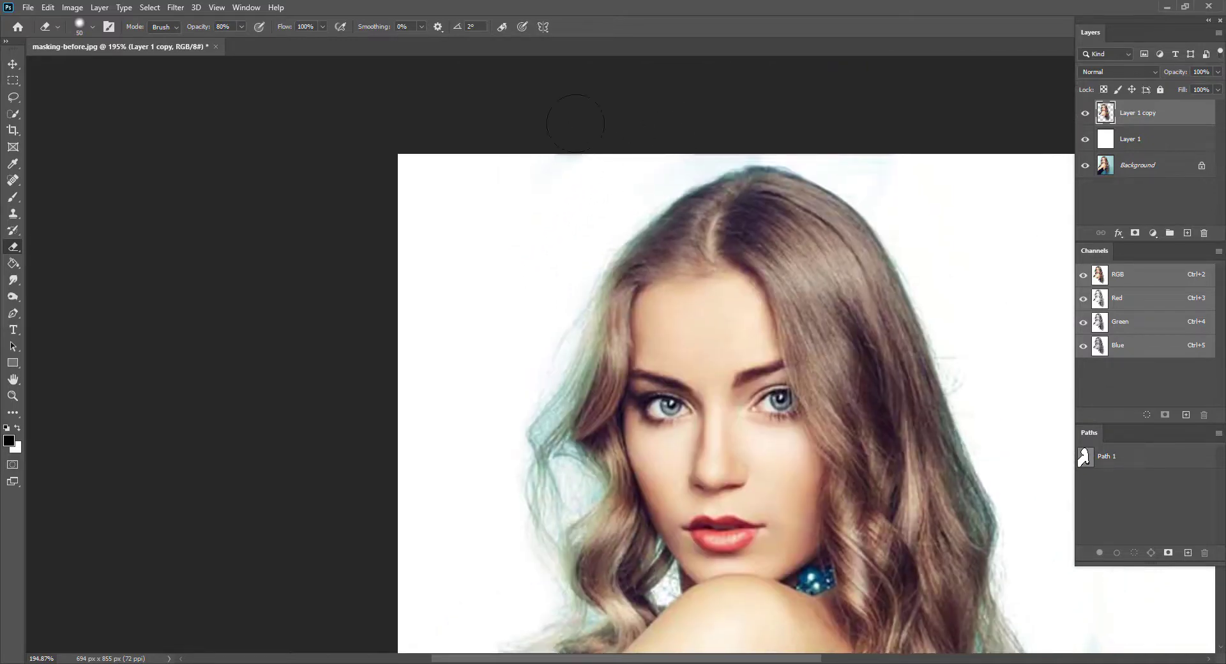
{"action": "left_click_drag", "start_coordinate": [520, 170], "coordinate": [449, 185]}
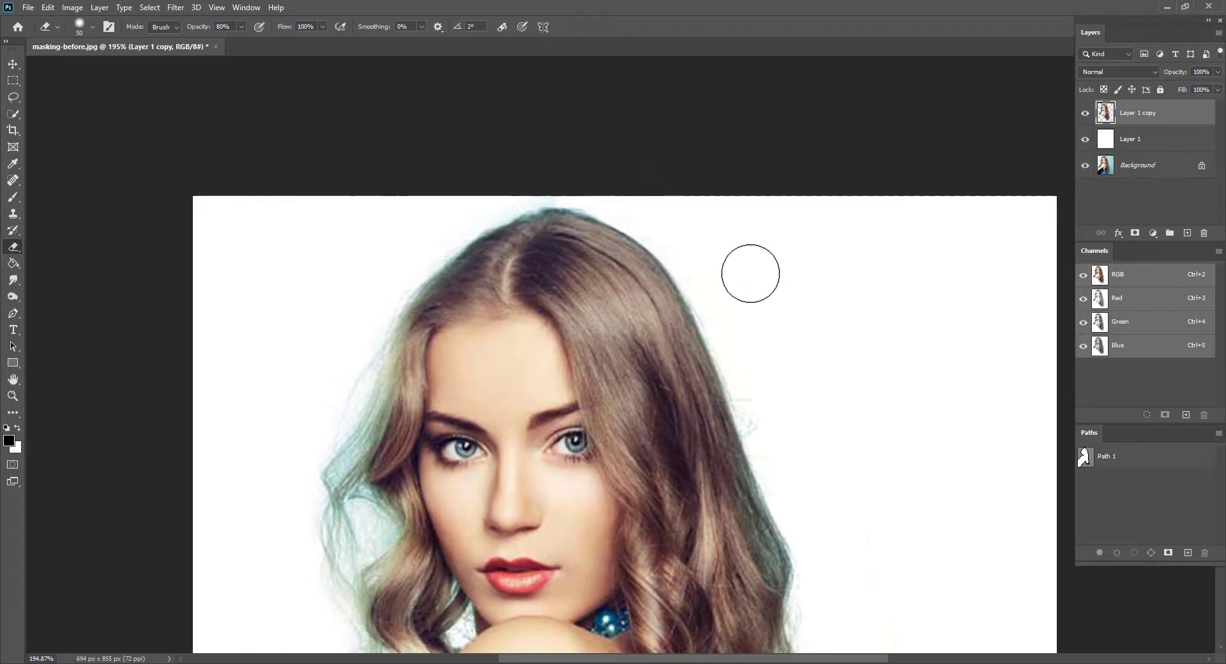
Reduce the eraser brush to 25 px and work down the right edge of the hair, erasing the leftover background tint.
{"action": "scroll", "coordinate": [644, 203], "scroll_direction": "up", "scroll_amount": 1}
{"action": "scroll", "coordinate": [643, 202], "scroll_direction": "up", "scroll_amount": 6}
{"action": "key", "text": "bracketleft"}
{"action": "key", "text": "bracketleft"}
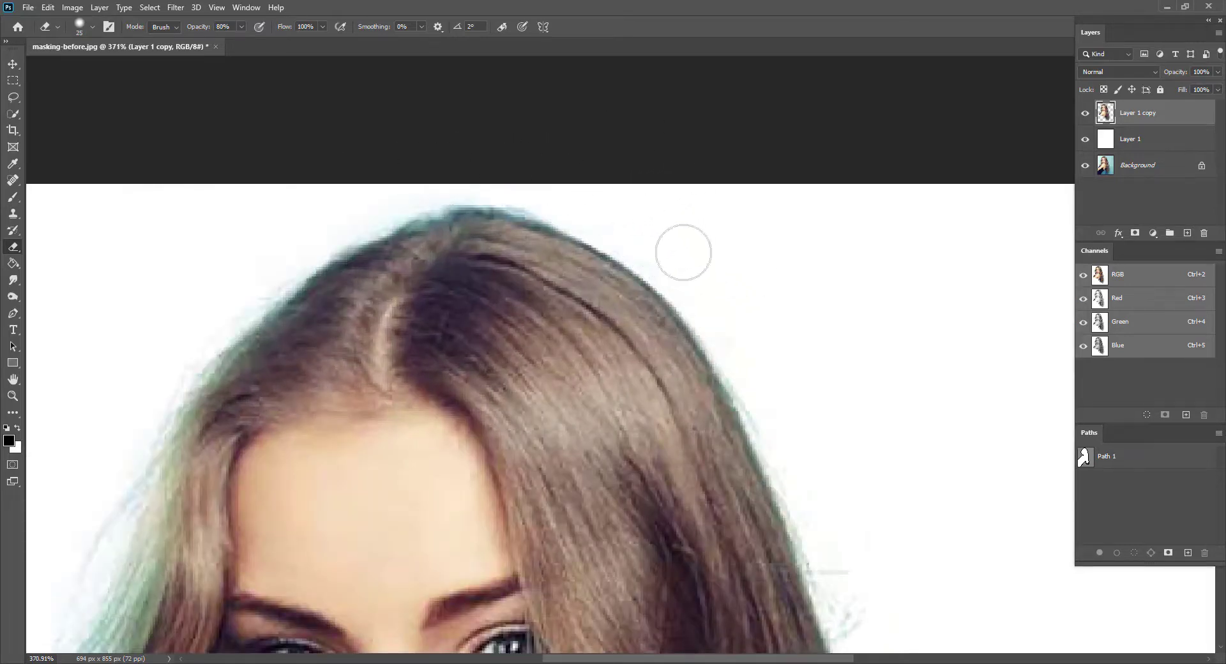
{"action": "left_click_drag", "start_coordinate": [763, 319], "coordinate": [652, 198]}
{"action": "mouse_move", "coordinate": [724, 403]}
{"action": "left_mouse_down"}
{"action": "mouse_move", "coordinate": [688, 254]}
{"action": "mouse_move", "coordinate": [737, 396]}
{"action": "mouse_move", "coordinate": [693, 231]}
{"action": "left_mouse_up"}
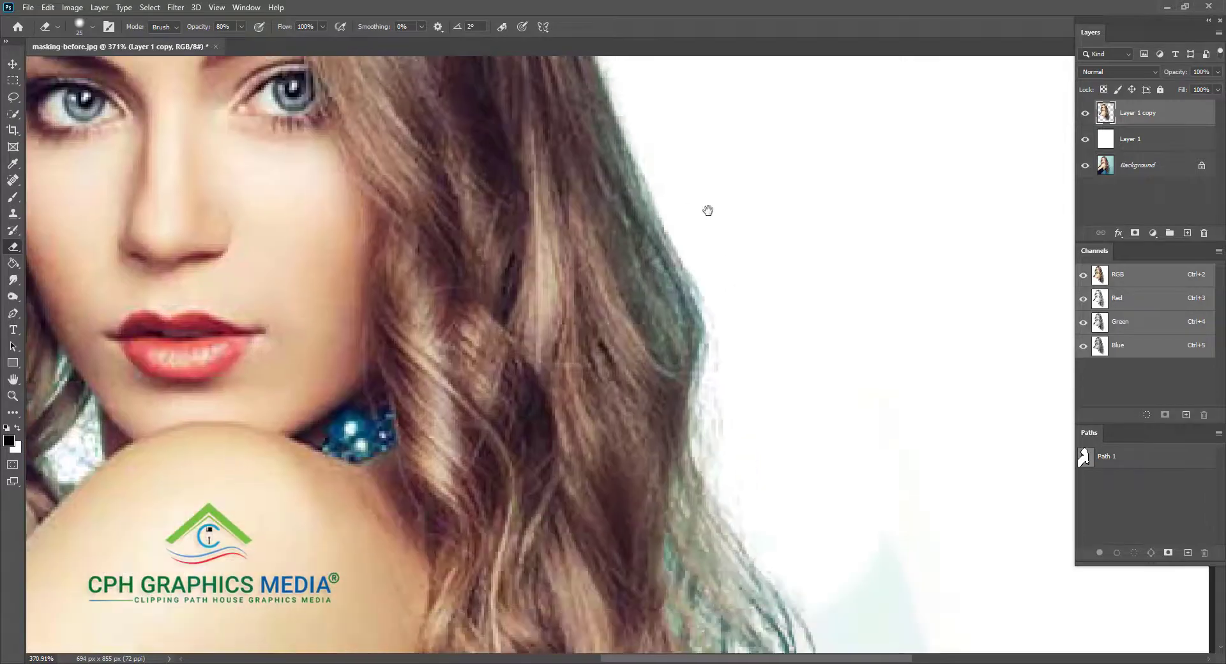
{"action": "left_click_drag", "start_coordinate": [749, 344], "coordinate": [709, 208]}
{"action": "left_click_drag", "start_coordinate": [759, 459], "coordinate": [698, 263]}
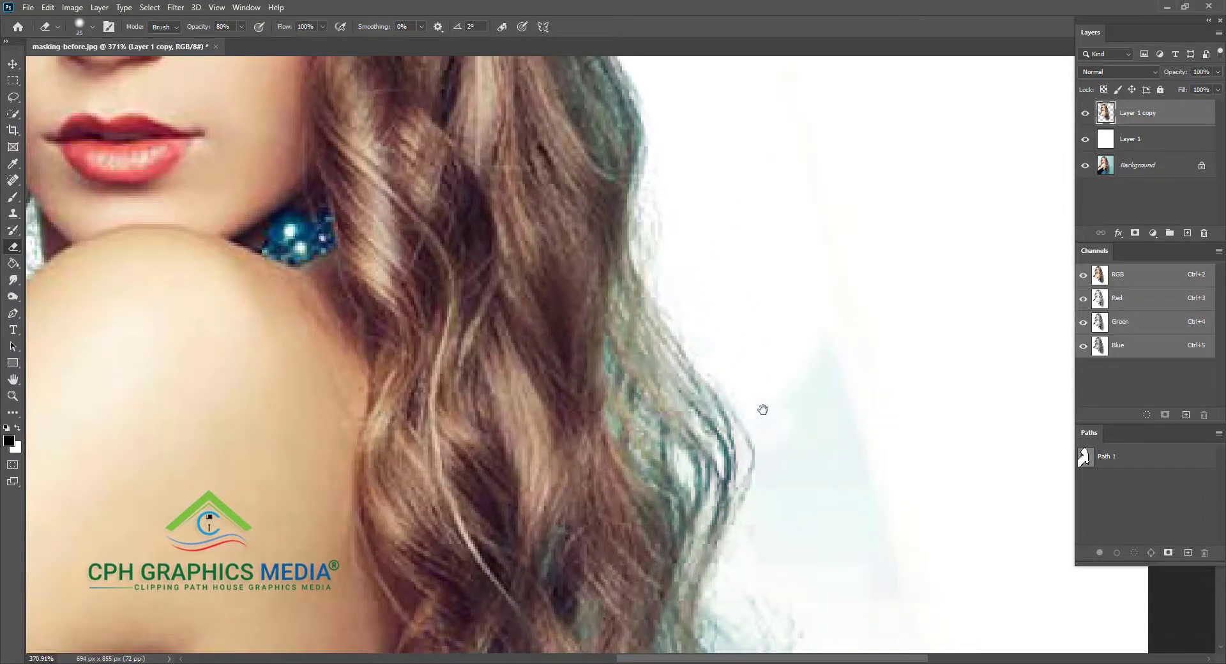
{"action": "left_click_drag", "start_coordinate": [763, 409], "coordinate": [725, 200]}
{"action": "left_click_drag", "start_coordinate": [731, 342], "coordinate": [707, 269]}
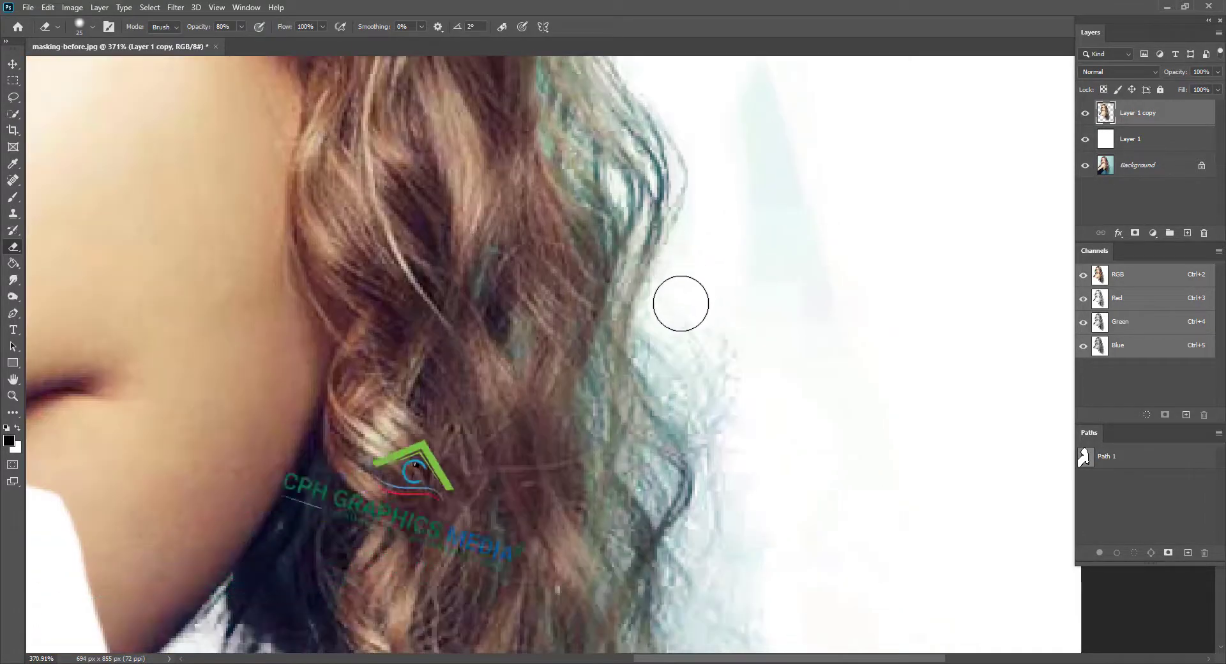
{"action": "left_click_drag", "start_coordinate": [779, 449], "coordinate": [759, 206]}
{"action": "left_click_drag", "start_coordinate": [739, 332], "coordinate": [733, 418]}
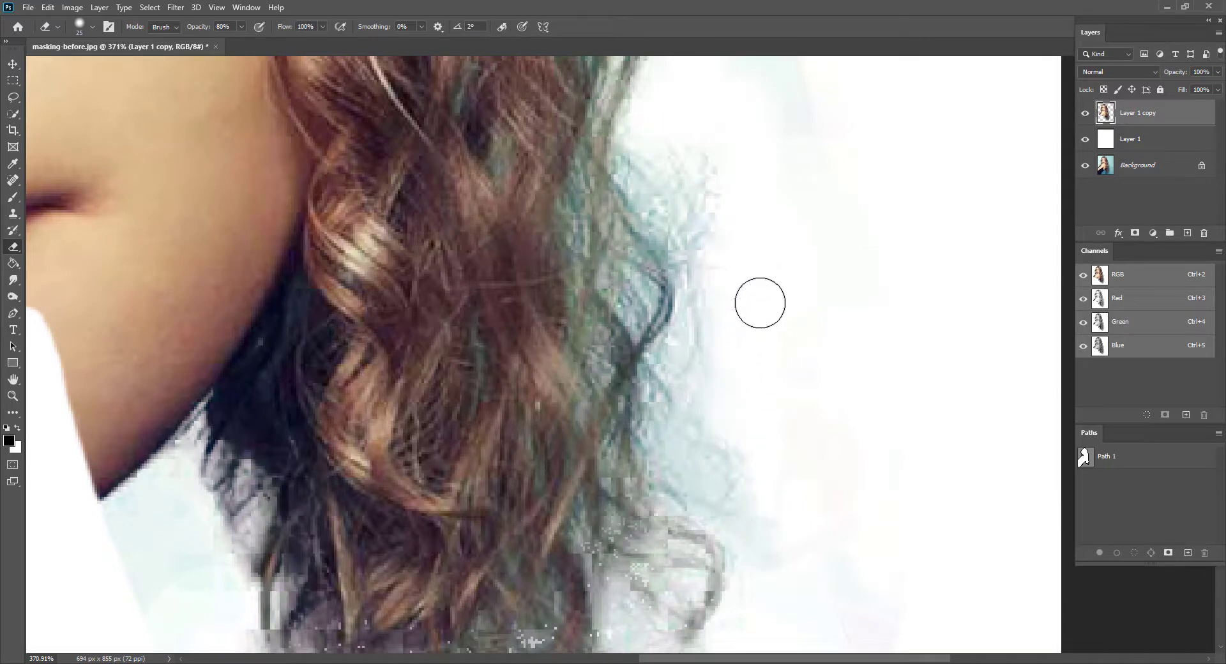
{"action": "scroll", "coordinate": [761, 302], "scroll_direction": "down", "scroll_amount": 4}
{"action": "left_click_drag", "start_coordinate": [747, 311], "coordinate": [737, 268]}
{"action": "left_click_drag", "start_coordinate": [714, 326], "coordinate": [752, 469]}
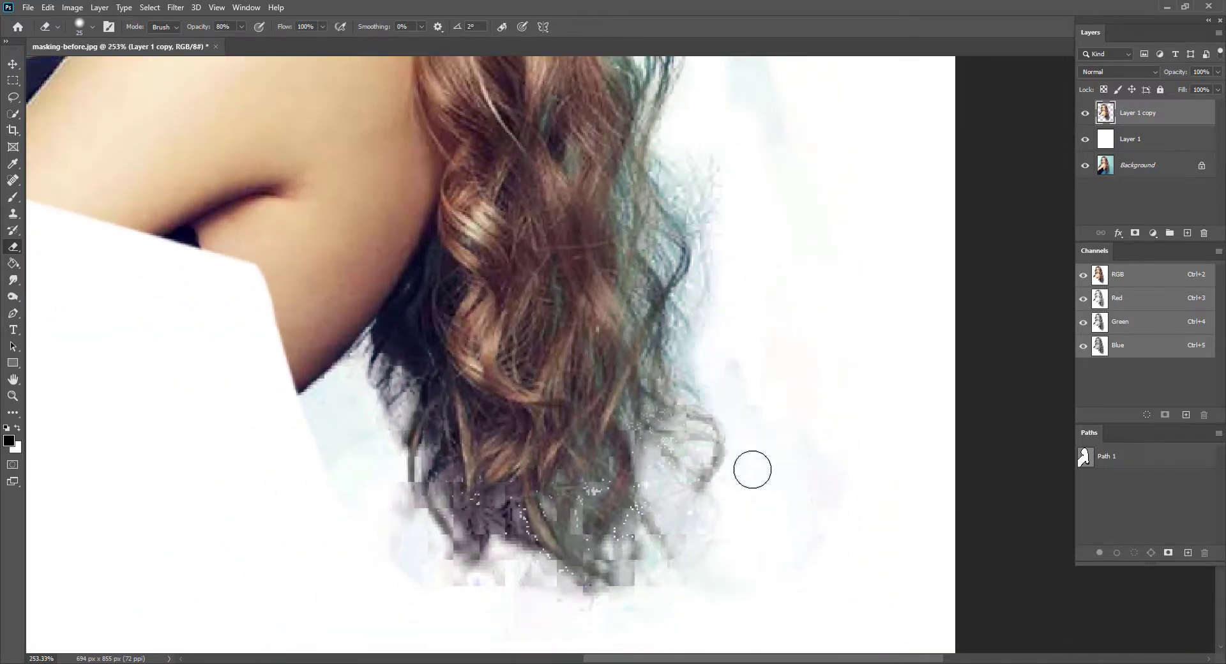
Erase the background residue between the elbow and the lower hair and below the hair tips with a 40 px brush.
{"action": "left_click_drag", "start_coordinate": [760, 389], "coordinate": [753, 191]}
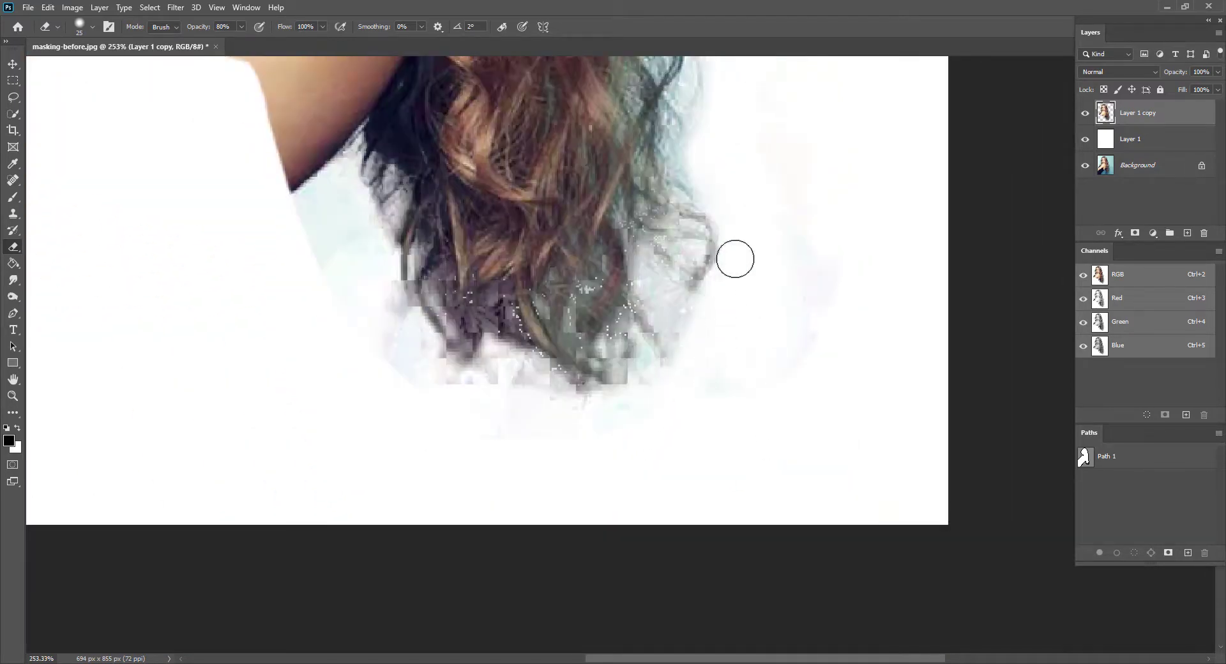
{"action": "mouse_move", "coordinate": [381, 328]}
{"action": "left_mouse_down"}
{"action": "mouse_move", "coordinate": [461, 401]}
{"action": "mouse_move", "coordinate": [386, 292]}
{"action": "mouse_move", "coordinate": [494, 382]}
{"action": "mouse_move", "coordinate": [447, 313]}
{"action": "mouse_move", "coordinate": [424, 183]}
{"action": "mouse_move", "coordinate": [375, 230]}
{"action": "mouse_move", "coordinate": [411, 377]}
{"action": "left_mouse_up"}
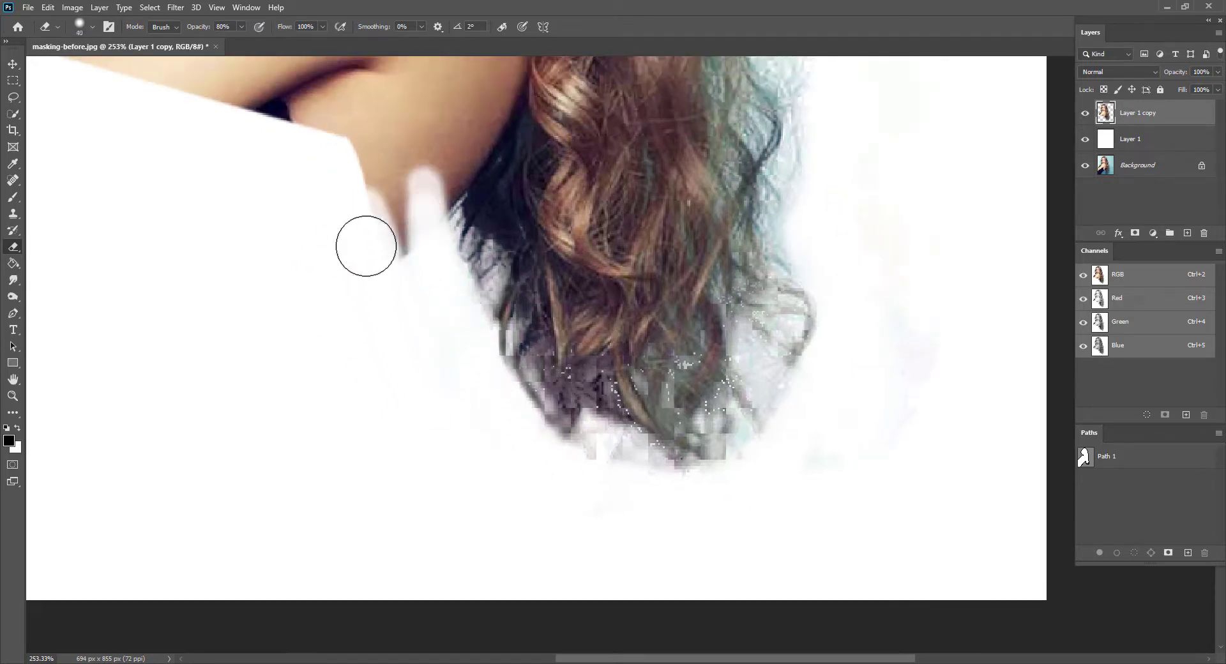
{"action": "key", "text": "bracketleft"}
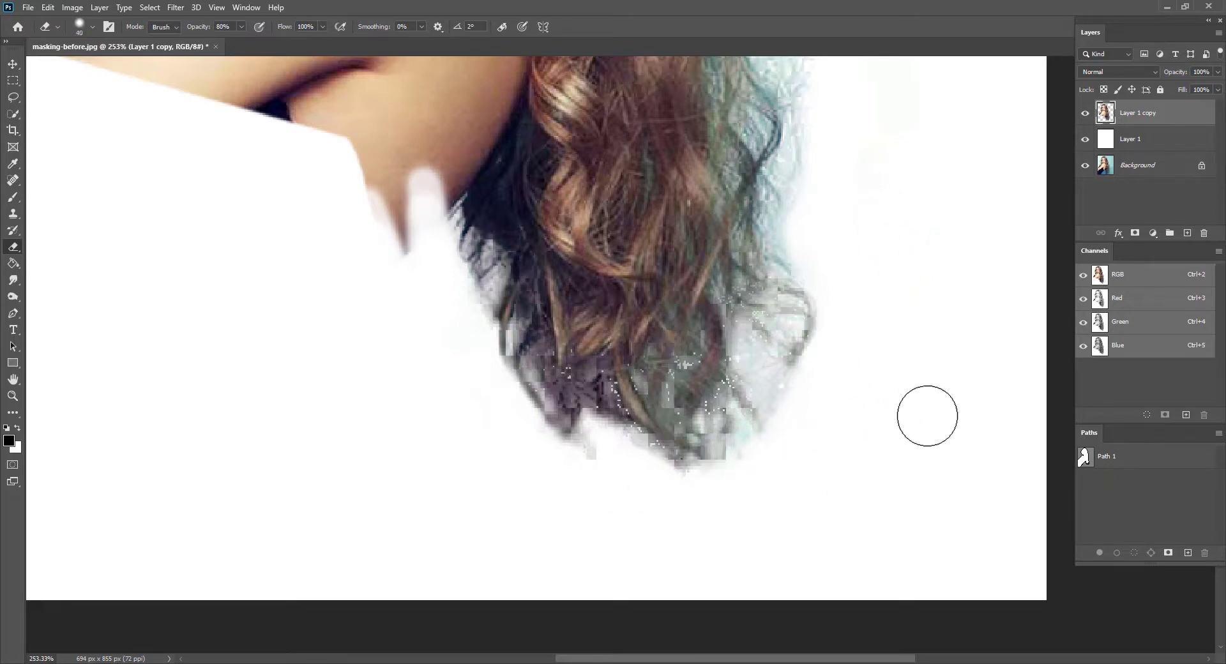
Erase the remaining faint background patches in the open area to the right of the hair, from the face down to the tips.
{"action": "left_click_drag", "start_coordinate": [881, 327], "coordinate": [877, 505]}
{"action": "key", "text": "bracketright"}
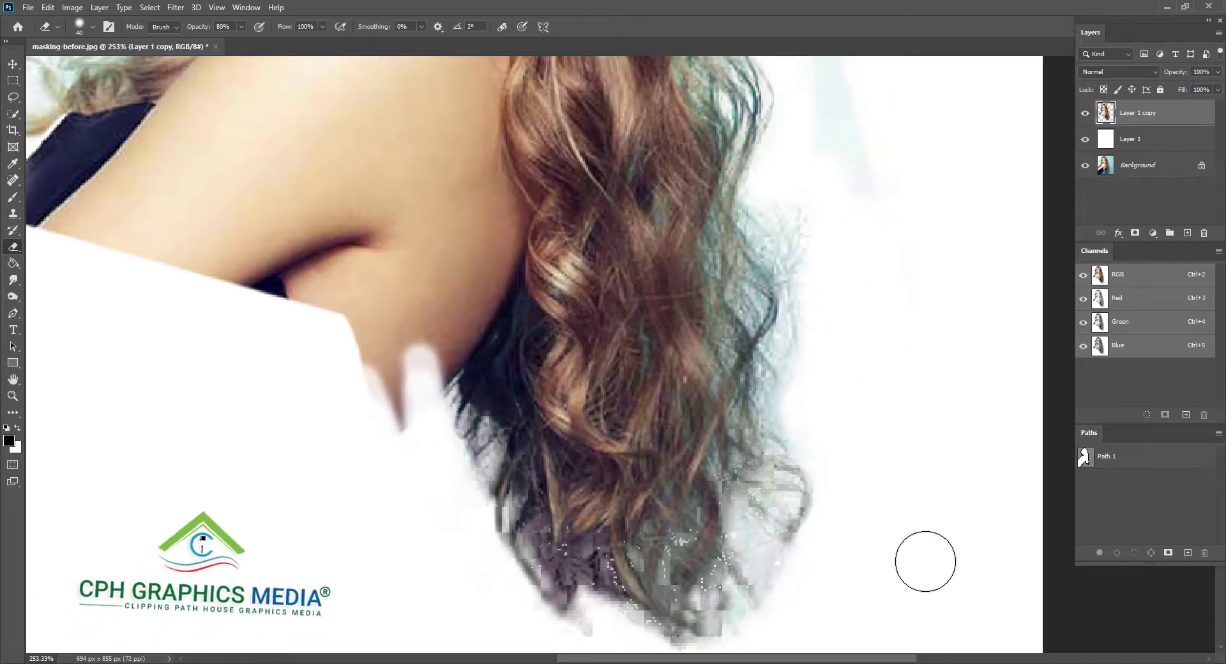
{"action": "left_click_drag", "start_coordinate": [879, 303], "coordinate": [876, 509]}
{"action": "left_click_drag", "start_coordinate": [798, 217], "coordinate": [870, 471]}
{"action": "left_click_drag", "start_coordinate": [889, 336], "coordinate": [917, 492]}
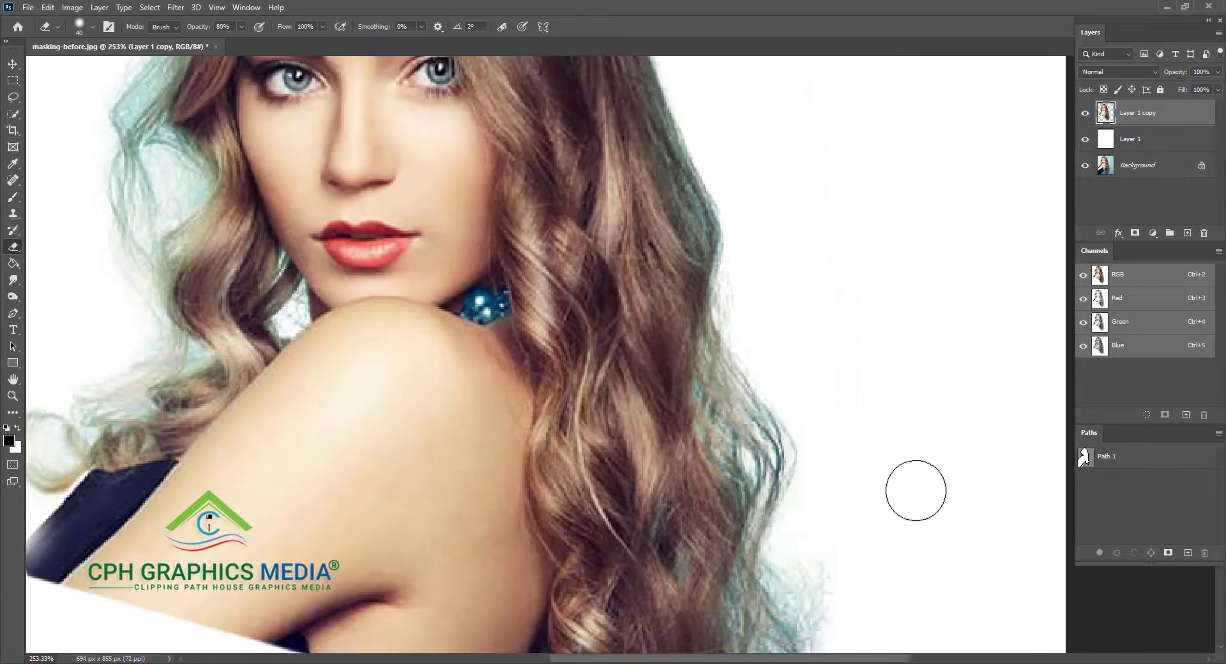
{"action": "left_click_drag", "start_coordinate": [803, 158], "coordinate": [903, 496]}
{"action": "left_click_drag", "start_coordinate": [863, 382], "coordinate": [892, 594]}
{"action": "left_click_drag", "start_coordinate": [827, 413], "coordinate": [755, 227]}
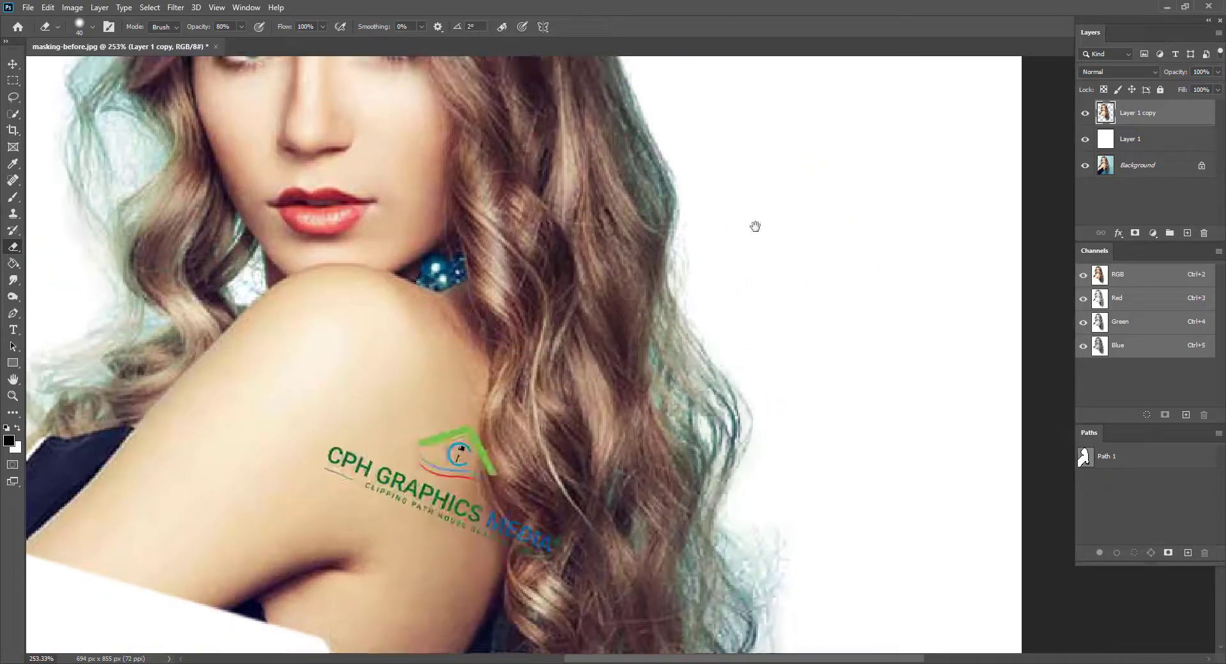
{"action": "left_click_drag", "start_coordinate": [799, 361], "coordinate": [784, 229]}
{"action": "left_click_drag", "start_coordinate": [812, 379], "coordinate": [778, 194]}
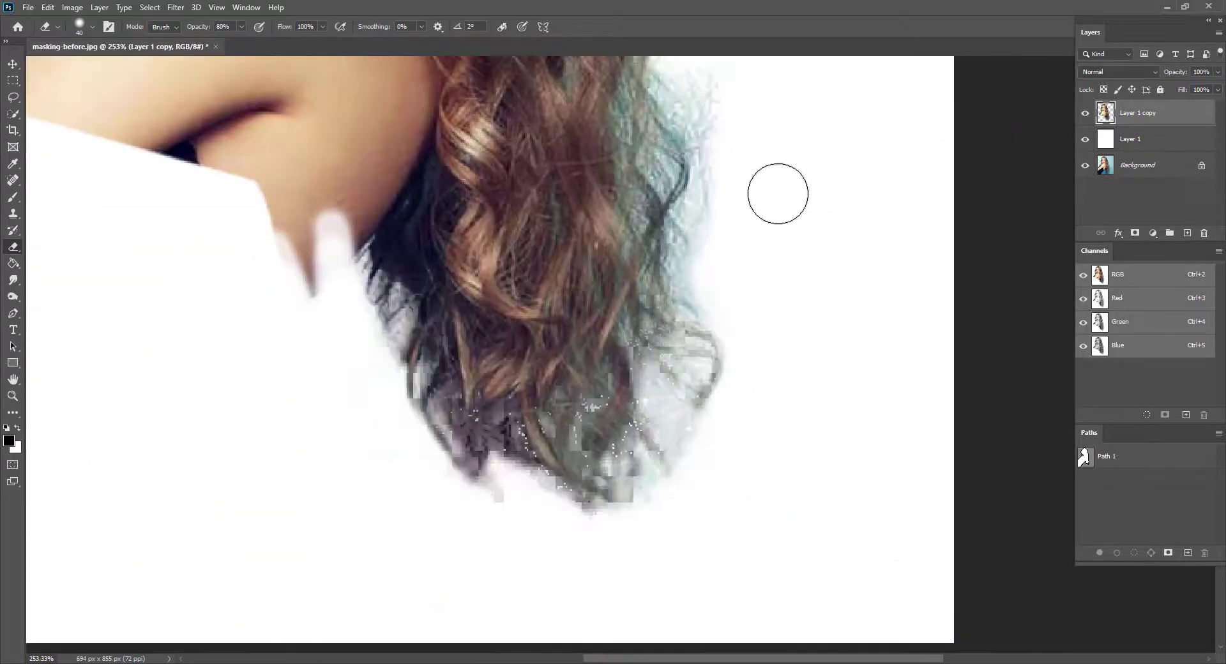
Shrink the eraser brush to 9 px and erase the residue between the strands at the bottom hair tips.
{"action": "left_click_drag", "start_coordinate": [783, 399], "coordinate": [780, 282]}
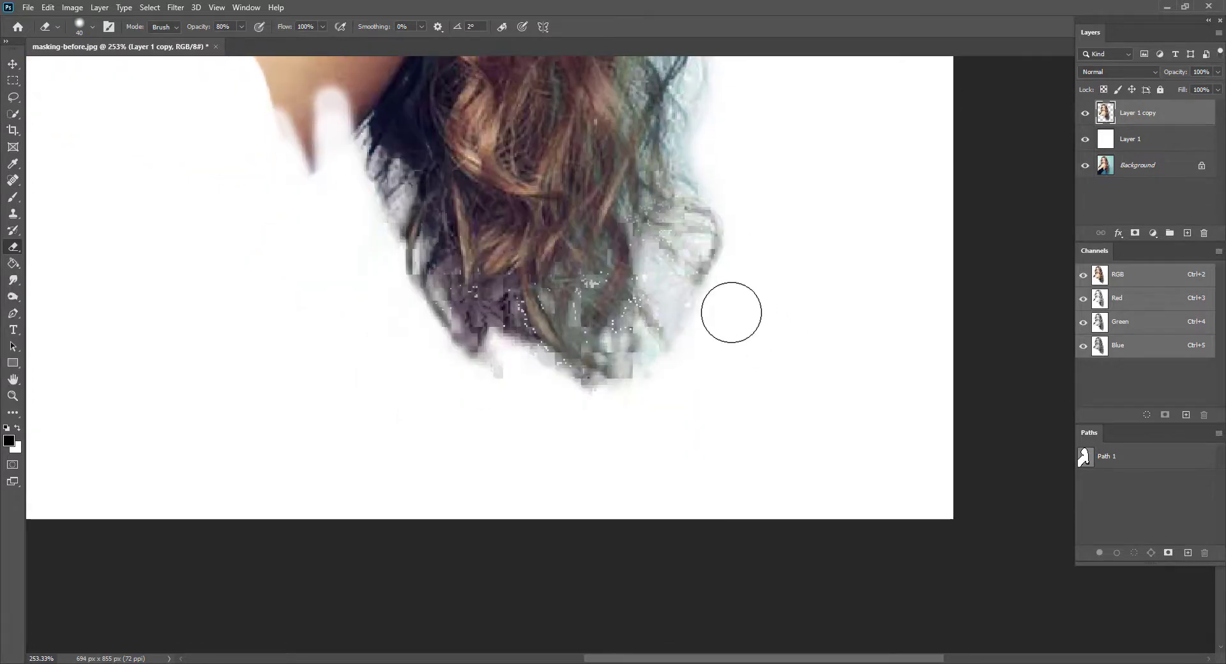
{"action": "key", "text": "bracketleft"}
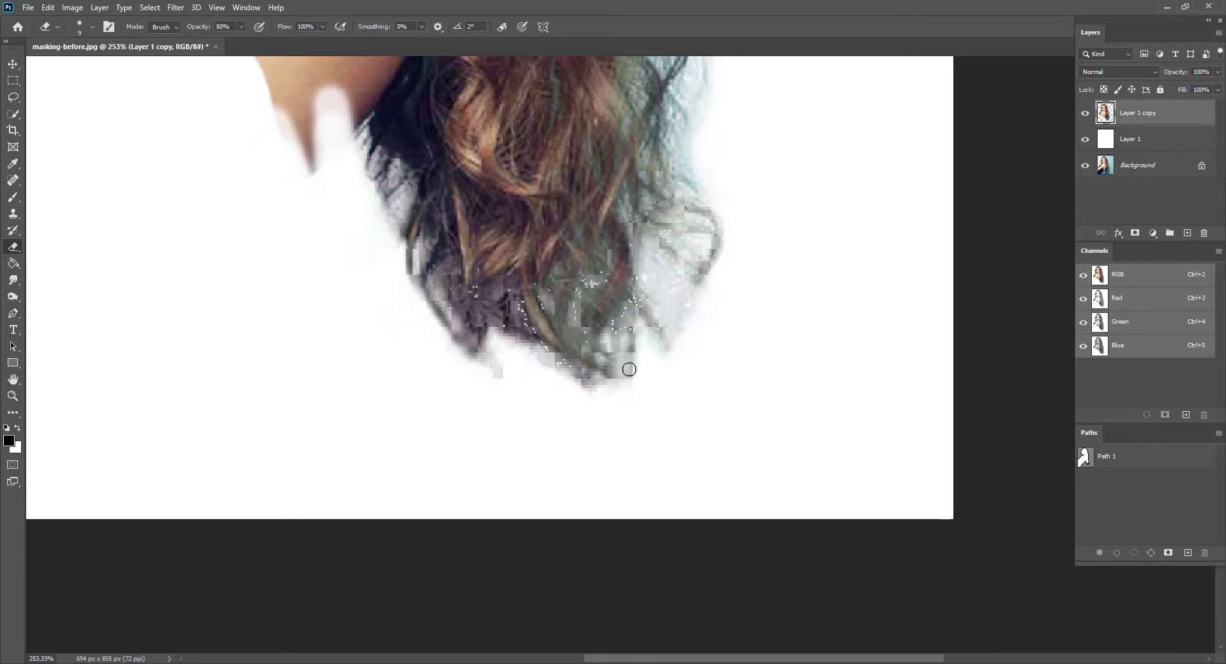
{"action": "scroll", "coordinate": [565, 290], "scroll_direction": "down", "scroll_amount": 8}
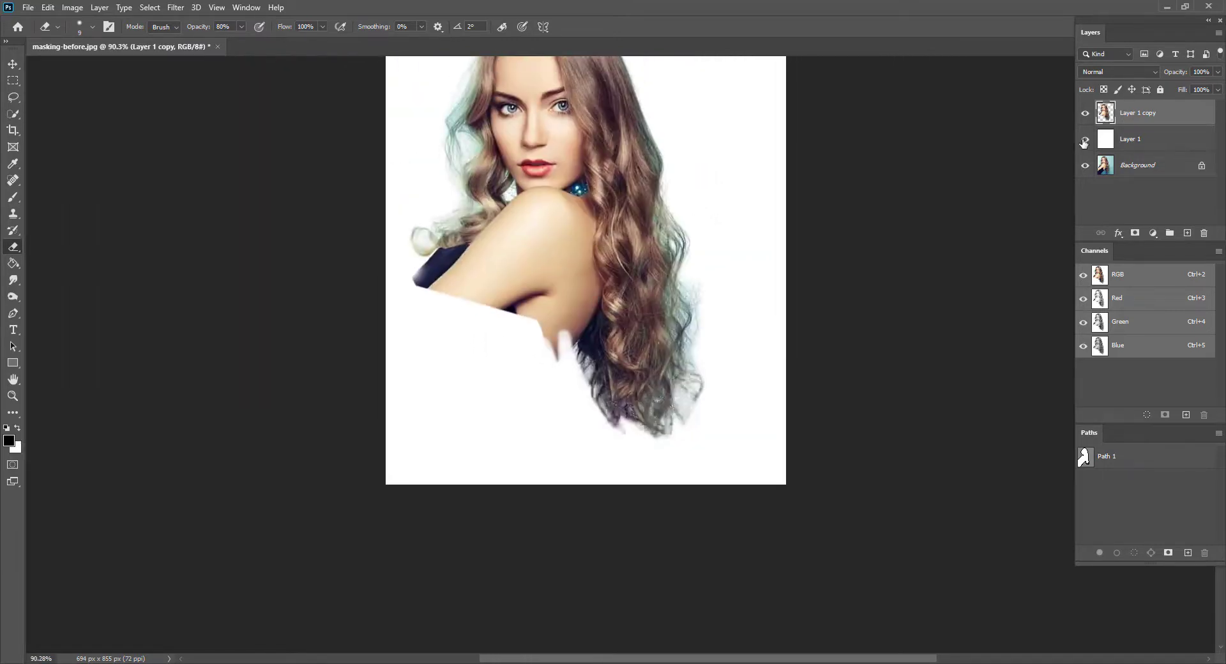
Compare the masked hair with the original photo by hiding and showing the white Layer 1.
{"action": "left_click", "coordinate": [1085, 140]}
{"action": "left_click", "coordinate": [1085, 140]}
{"action": "left_click", "coordinate": [1085, 140]}
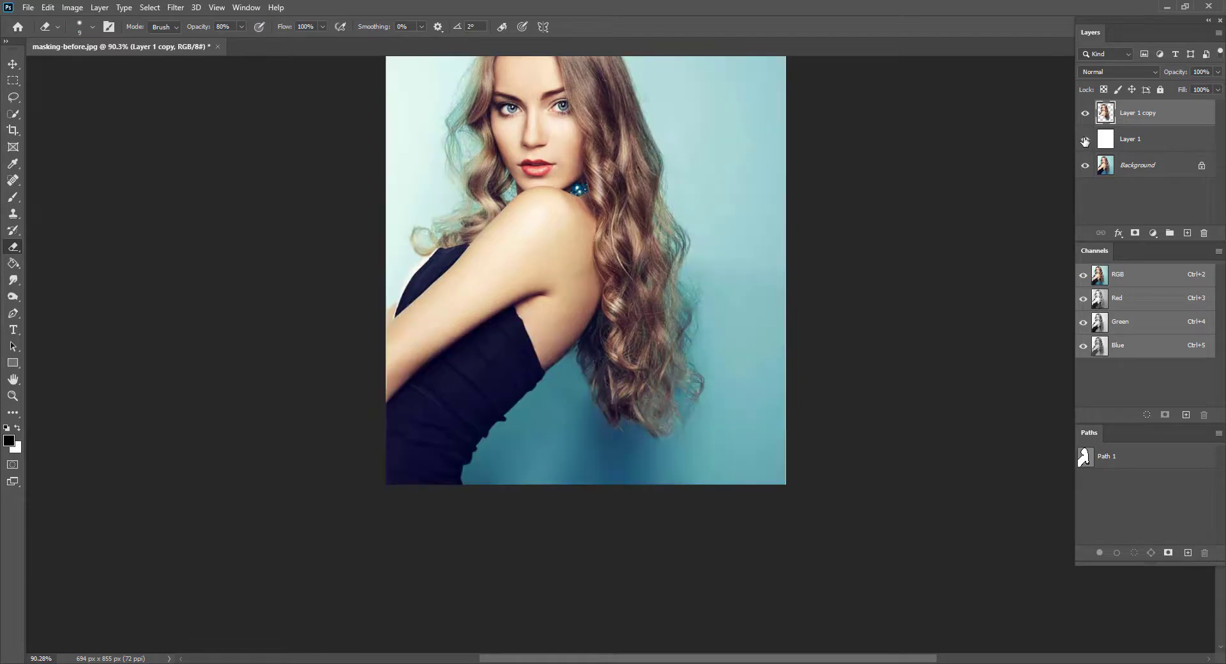
{"action": "left_click", "coordinate": [1085, 140]}
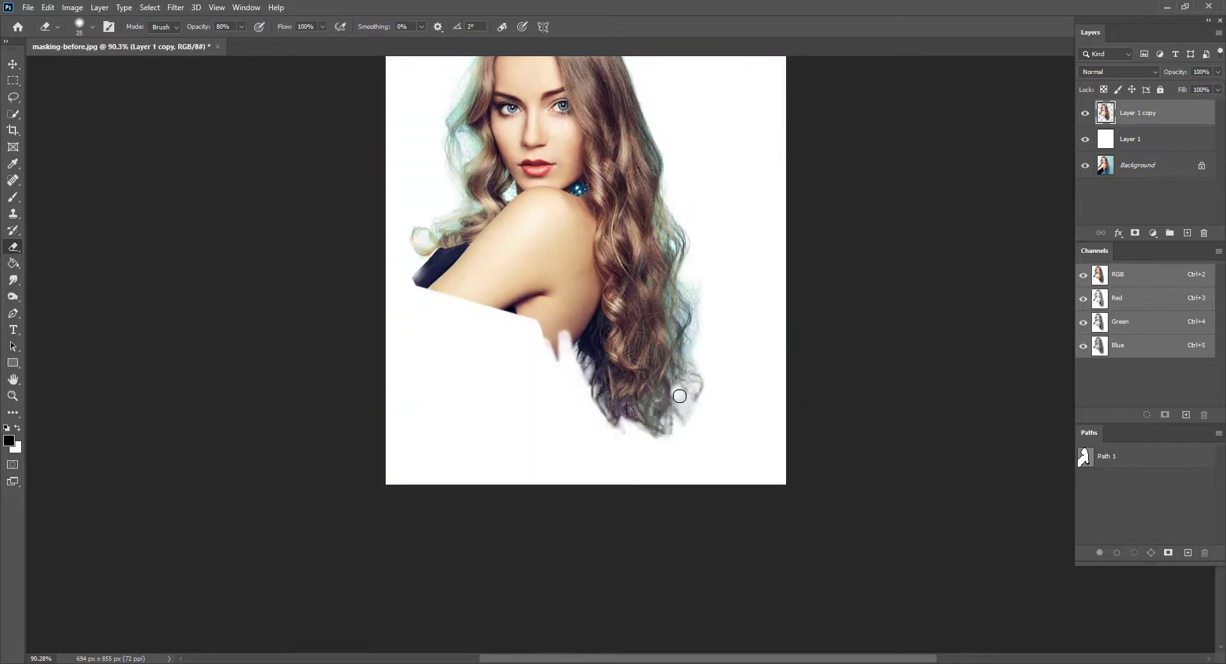
Set the 25 px eraser's hardness to 0% and erase the leftover tint around the curl and strands at the lower right hair tips.
{"action": "right_click", "coordinate": [701, 399]}
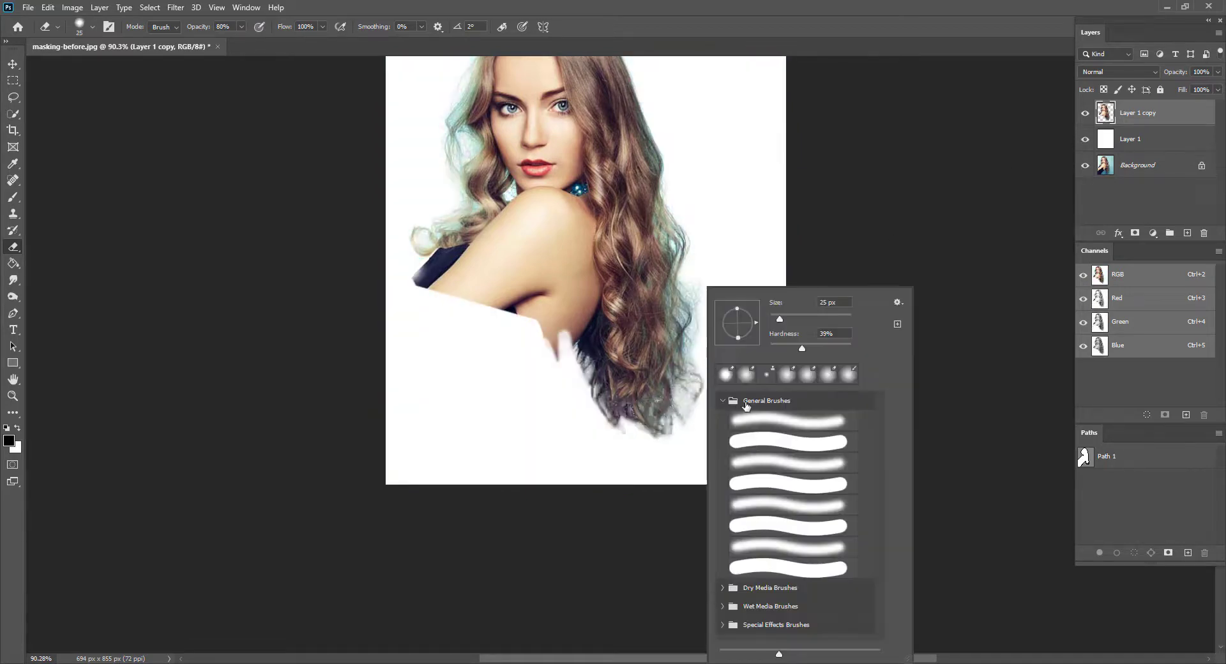
{"action": "left_click_drag", "start_coordinate": [793, 347], "coordinate": [768, 345]}
{"action": "left_click", "coordinate": [783, 230]}
{"action": "scroll", "coordinate": [695, 412], "scroll_direction": "up", "scroll_amount": 6}
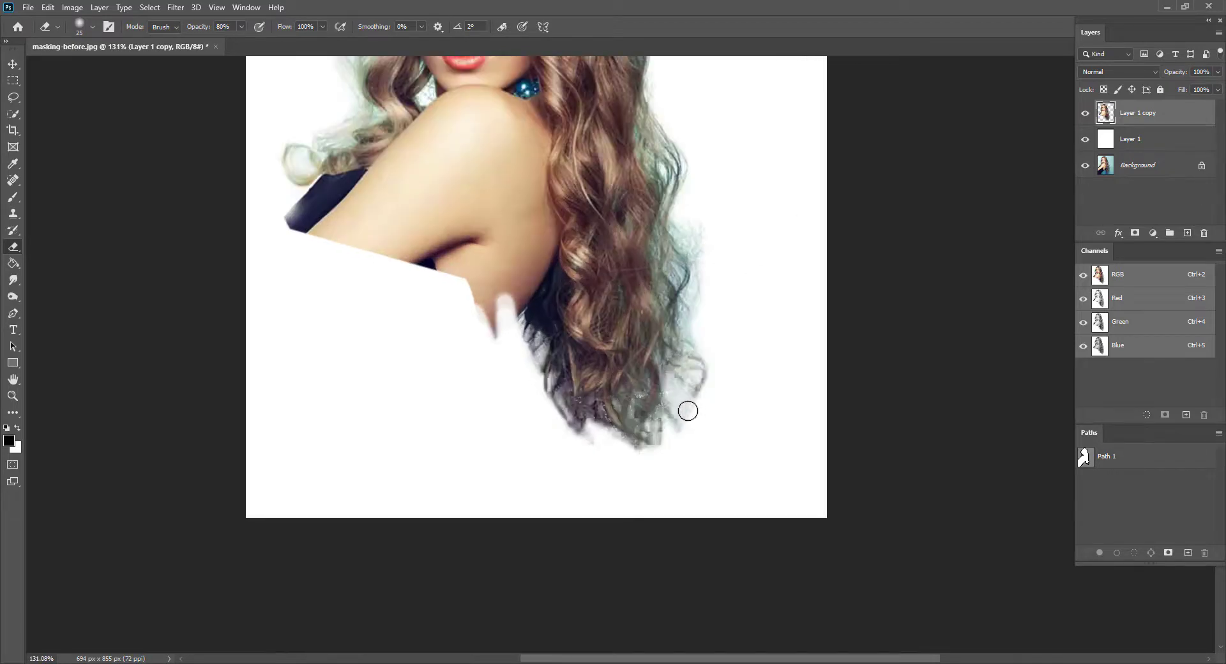
{"action": "scroll", "coordinate": [703, 410], "scroll_direction": "down", "scroll_amount": 1}
{"action": "mouse_move", "coordinate": [675, 366]}
{"action": "left_mouse_down"}
{"action": "mouse_move", "coordinate": [681, 401]}
{"action": "mouse_move", "coordinate": [705, 409]}
{"action": "left_mouse_up"}
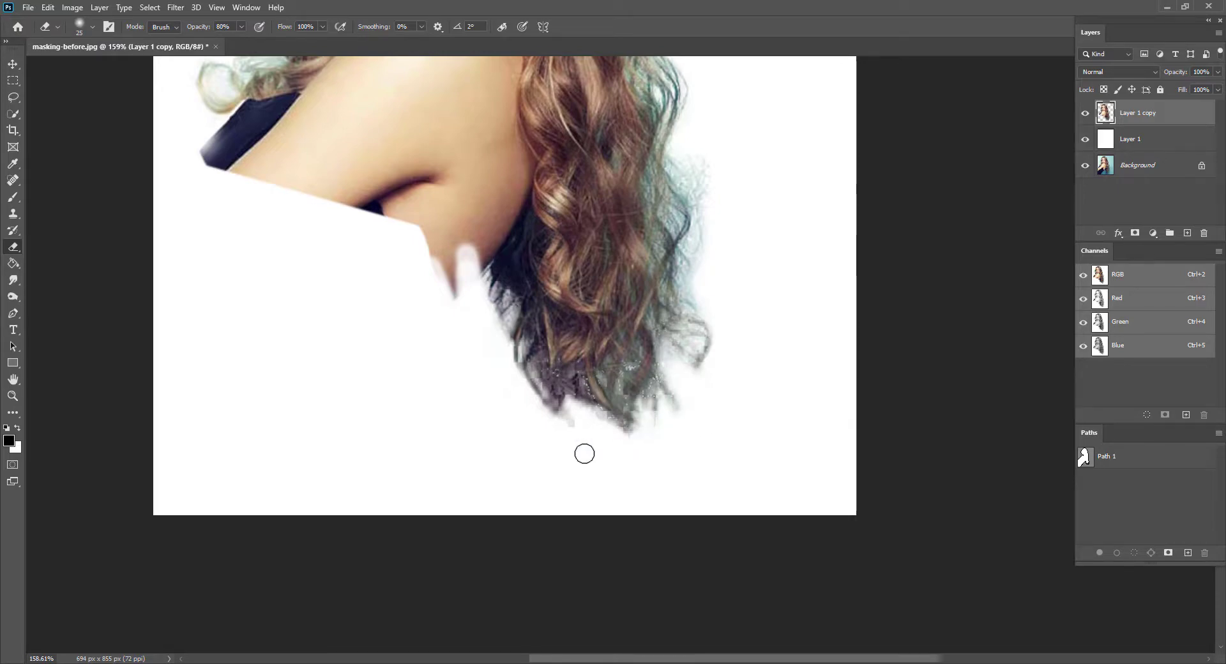
{"action": "scroll", "coordinate": [496, 413], "scroll_direction": "down", "scroll_amount": 5}
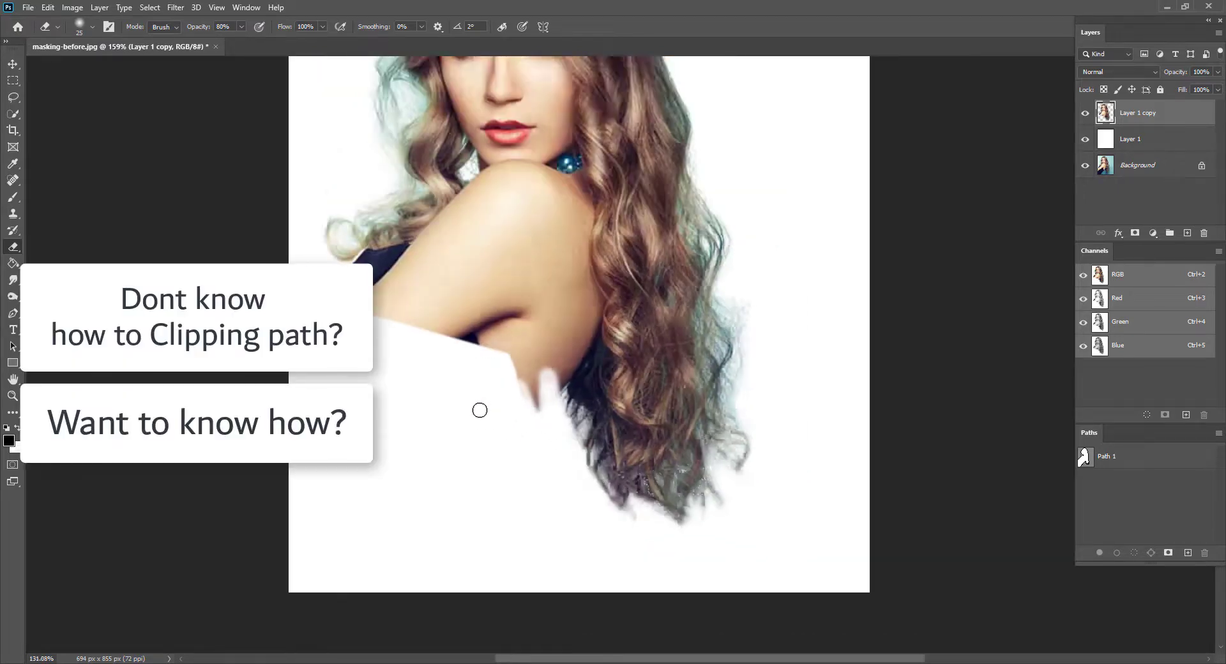
{"action": "scroll", "coordinate": [484, 413], "scroll_direction": "down", "scroll_amount": 2}
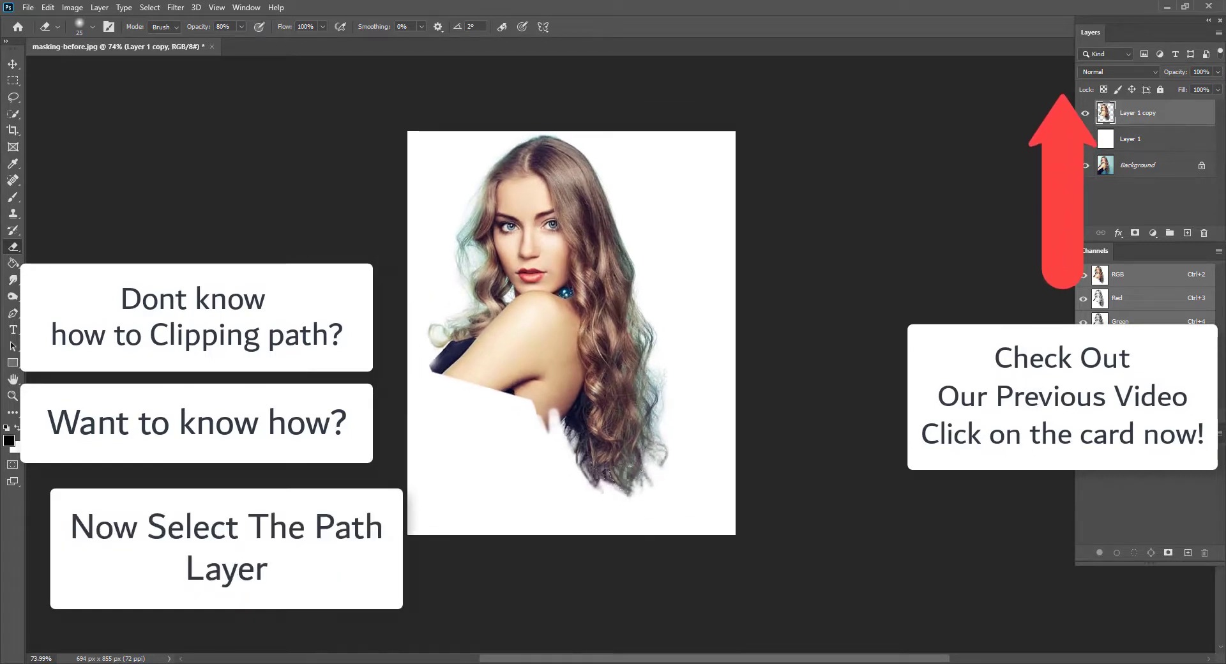
Activate Path 1, switch to the Pen tool and load the path as a selection.
{"action": "left_click", "coordinate": [1136, 452]}
{"action": "right_click", "coordinate": [515, 262]}
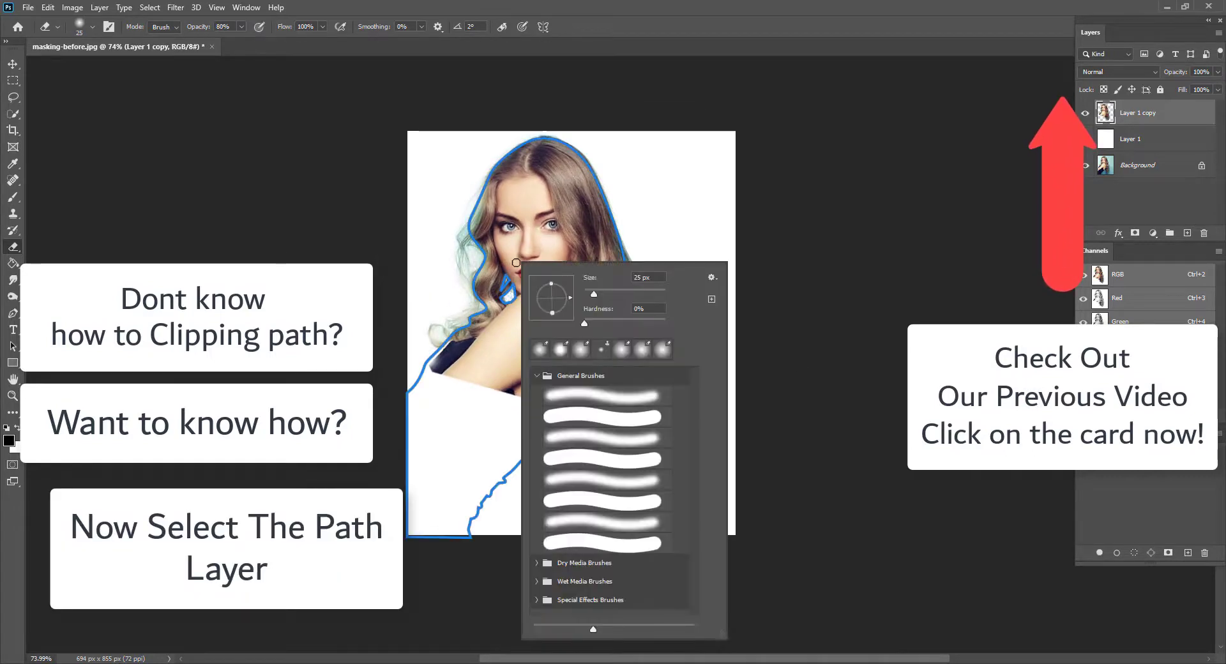
{"action": "key", "text": "Escape"}
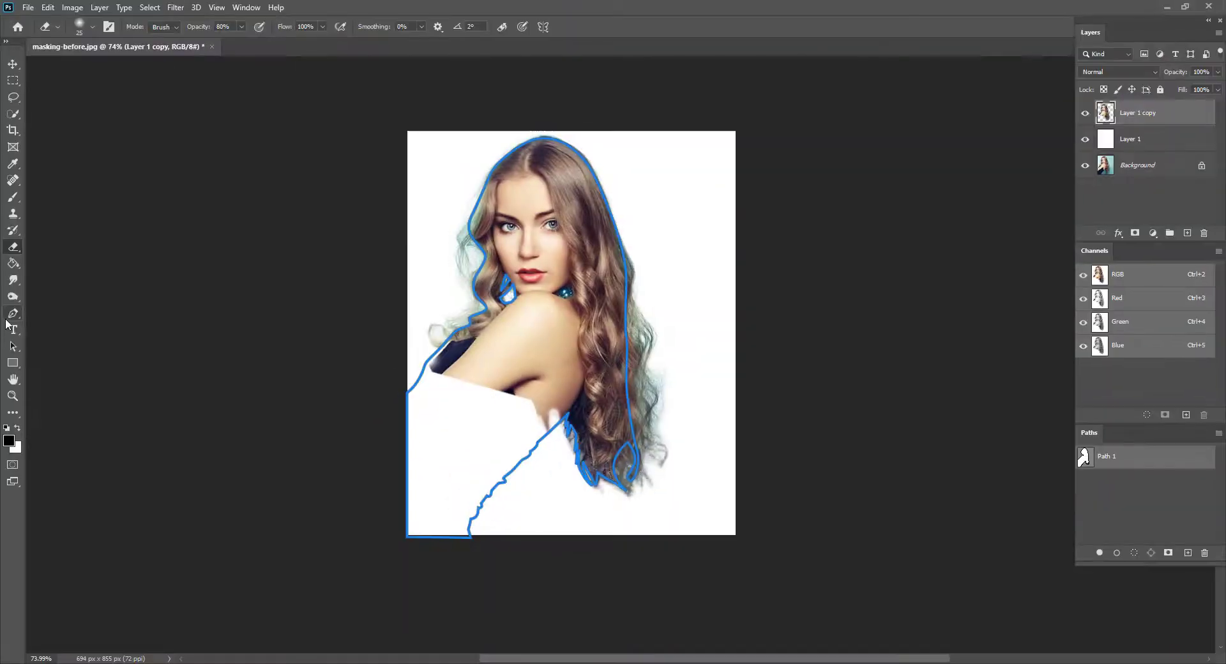
{"action": "right_click", "coordinate": [12, 316]}
{"action": "left_click", "coordinate": [70, 333]}
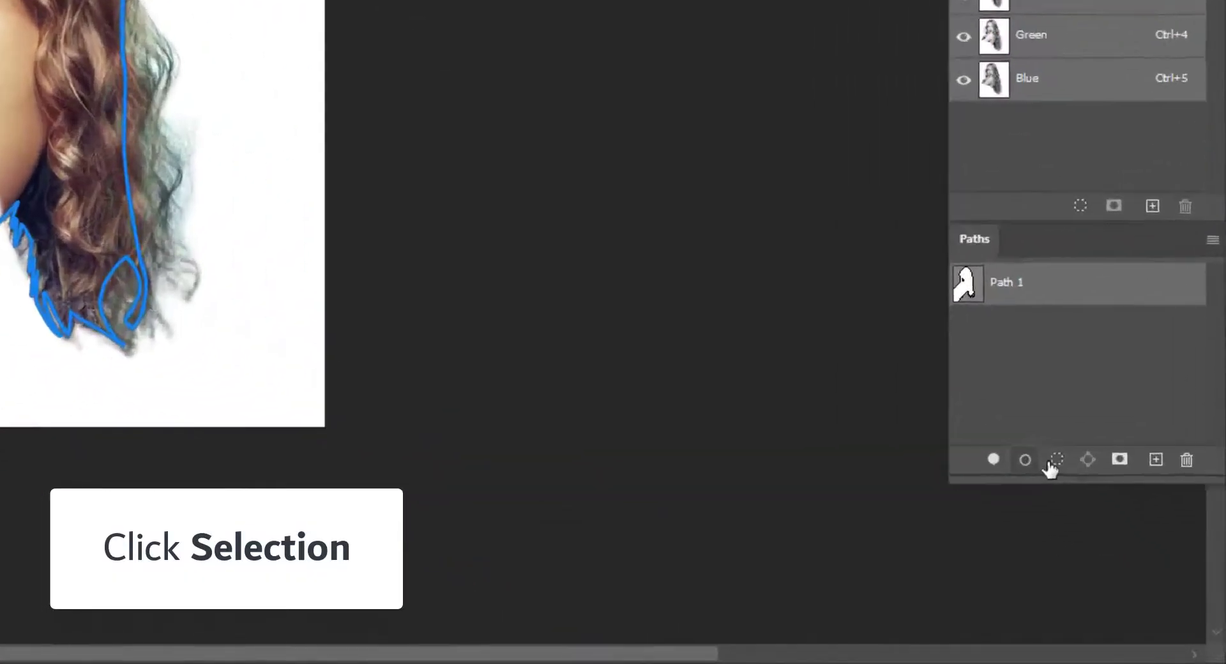
{"action": "left_click", "coordinate": [1131, 549]}
Feather the body selection by 0.5 pixels.
{"action": "right_click", "coordinate": [381, 205]}
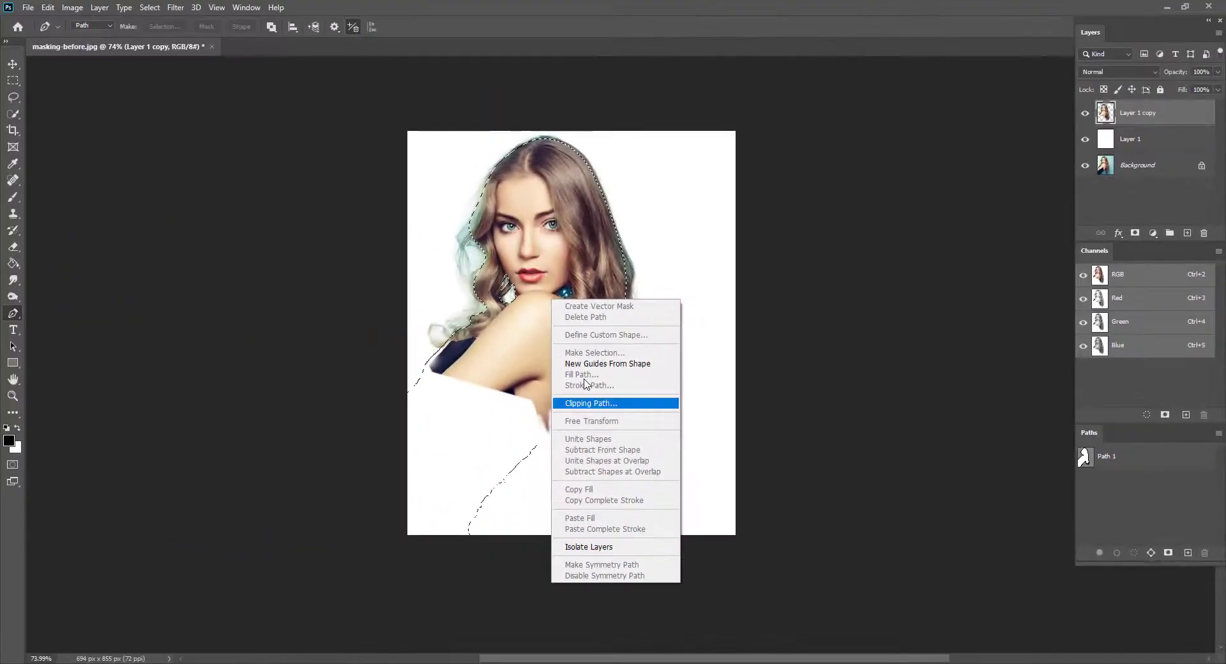
{"action": "left_click", "coordinate": [156, 7]}
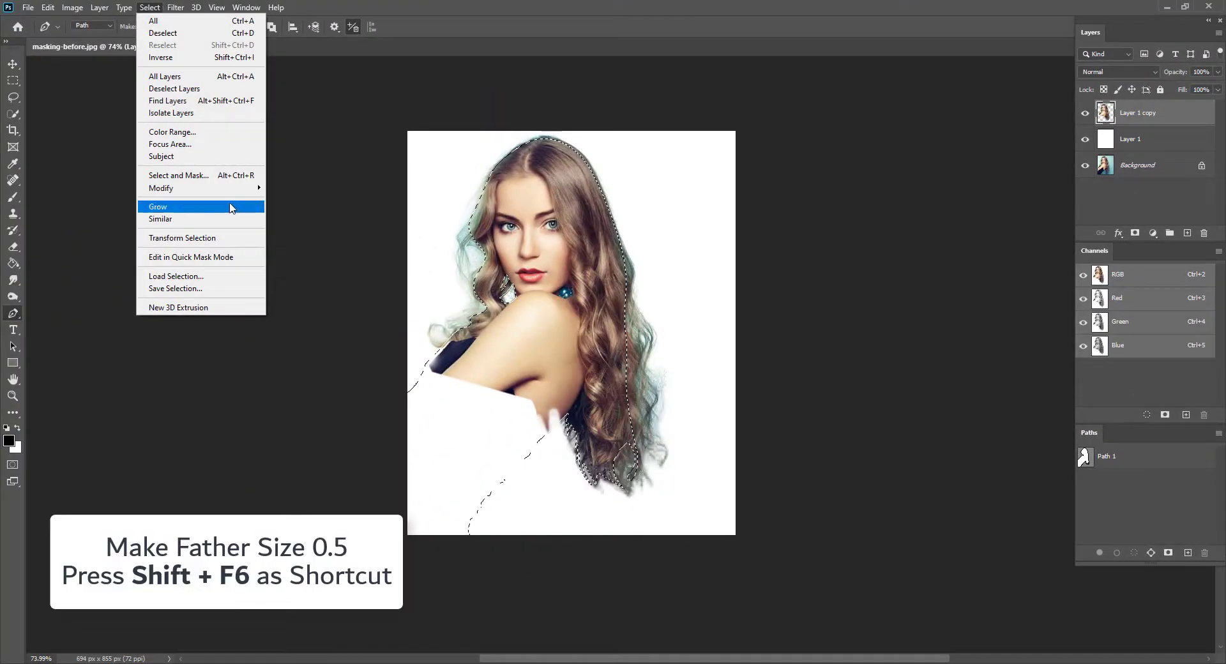
{"action": "mouse_move", "coordinate": [228, 188]}
{"action": "left_click", "coordinate": [319, 236]}
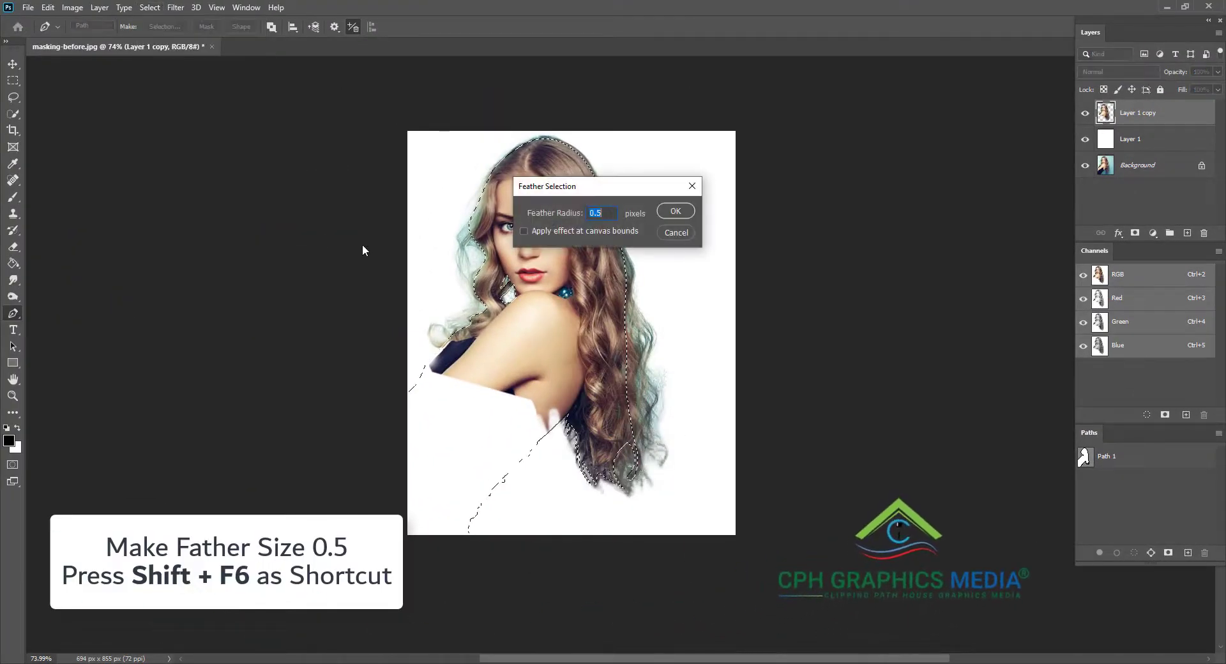
{"action": "left_click", "coordinate": [732, 208]}
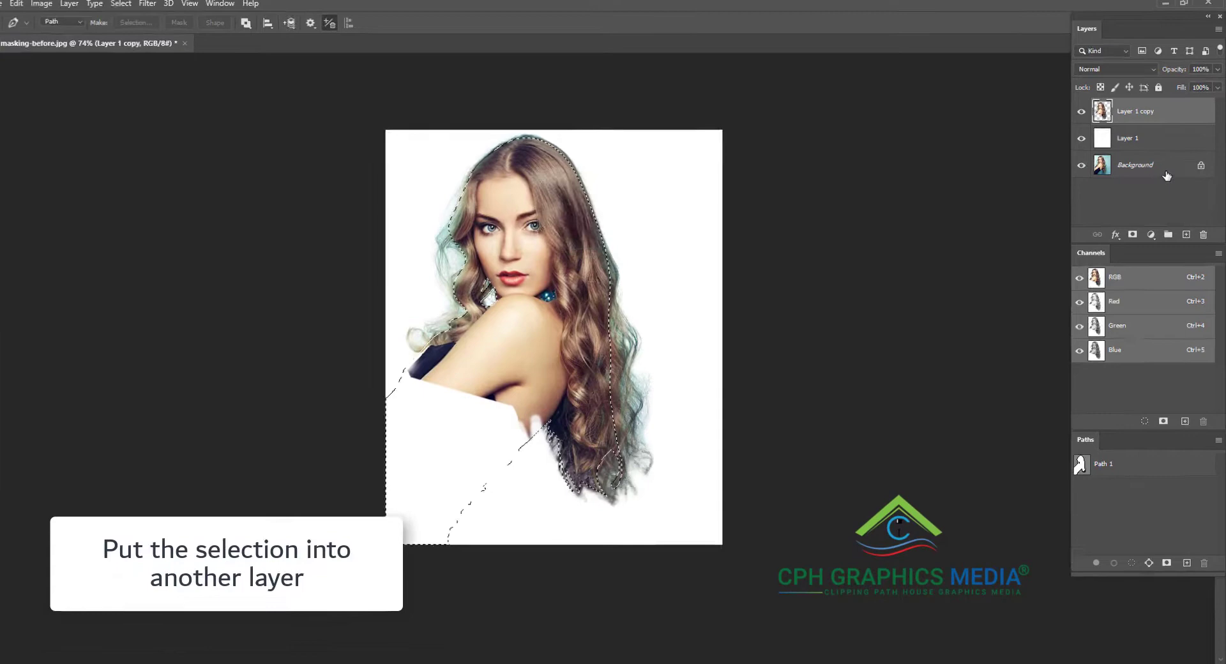
Copy the selected body from the Background layer to a new layer and move that layer between Layer 1 and Layer 1 copy.
{"action": "left_click", "coordinate": [1166, 169]}
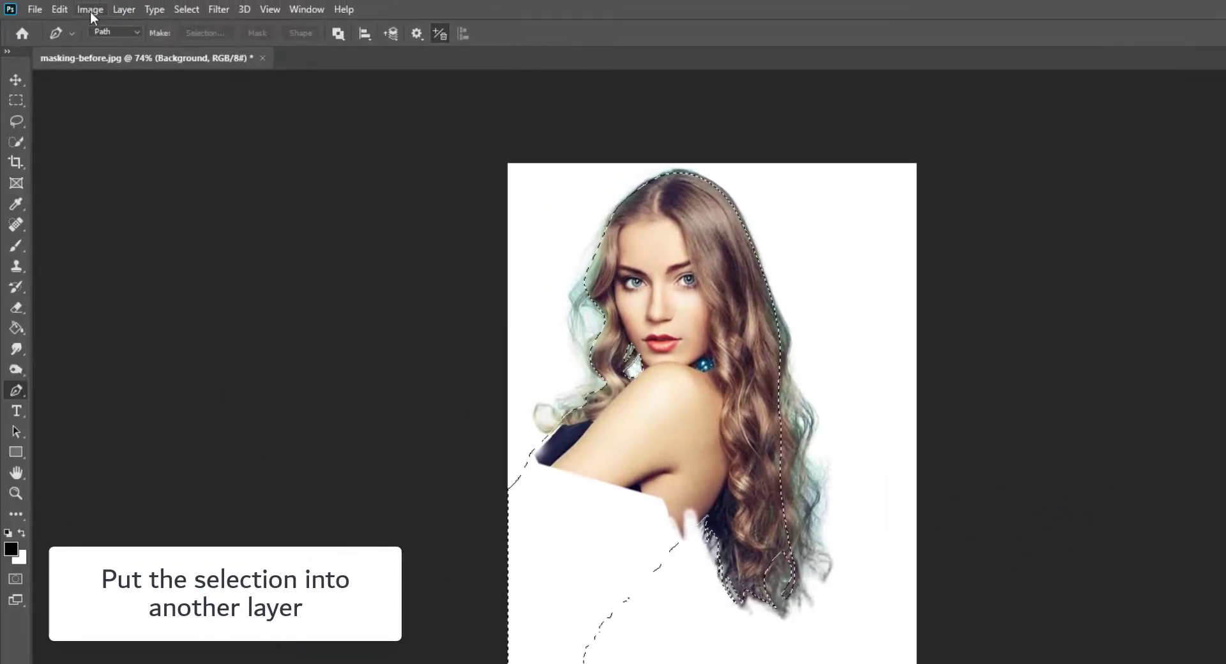
{"action": "left_click", "coordinate": [123, 11]}
{"action": "mouse_move", "coordinate": [137, 27]}
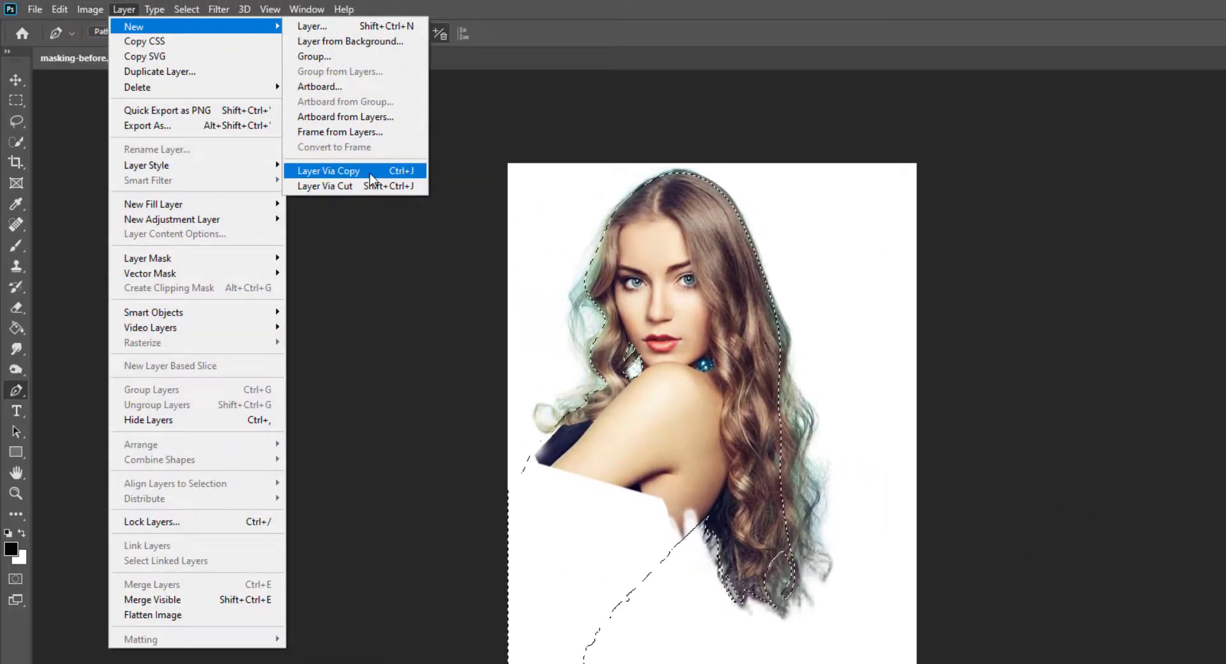
{"action": "left_click", "coordinate": [356, 170]}
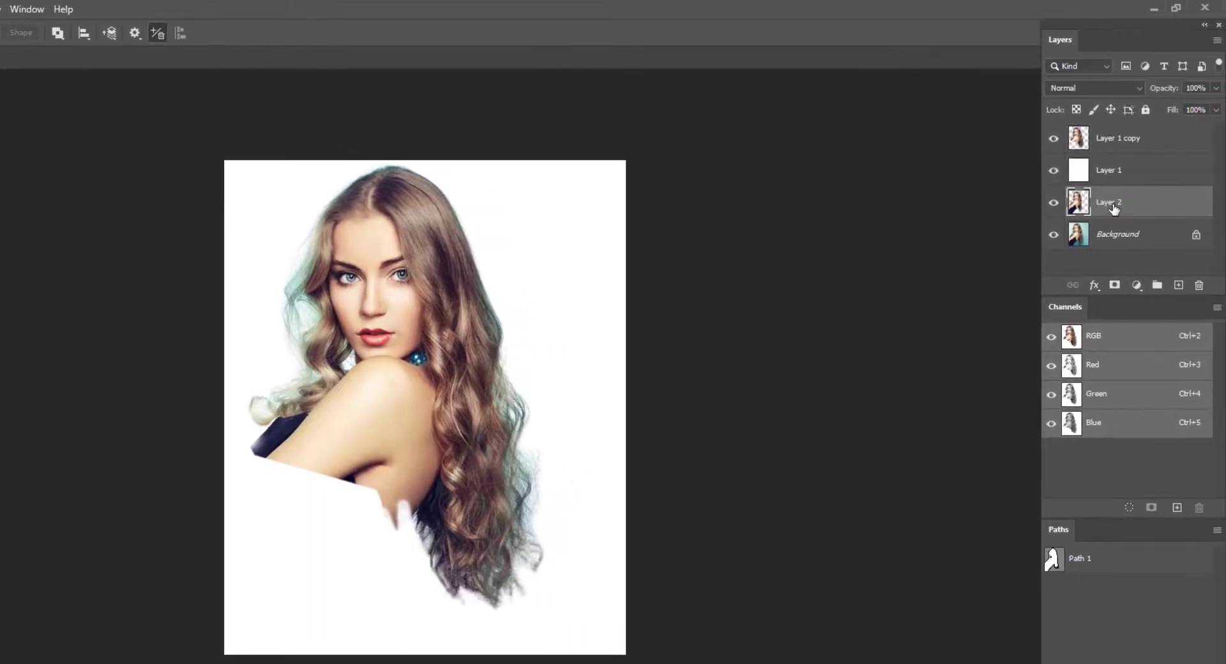
{"action": "left_click_drag", "start_coordinate": [1113, 208], "coordinate": [1104, 160]}
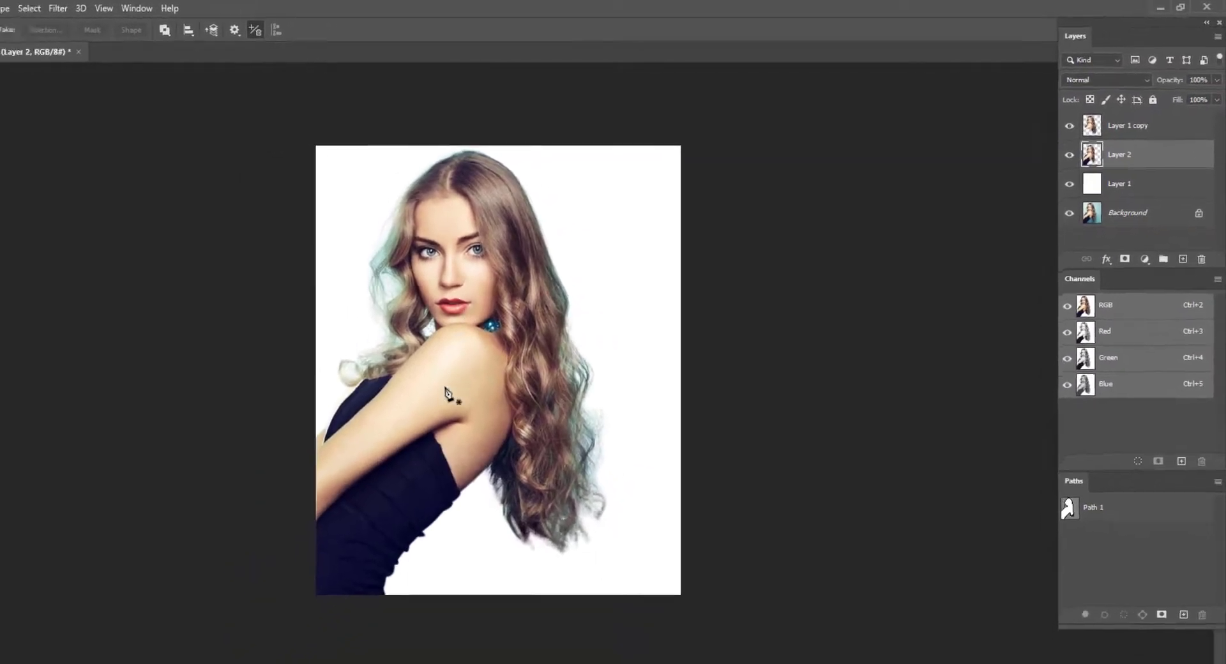
Switch to the Eraser, select Layer 1 copy and erase the unwanted residue along the arm, dress and back edges.
{"action": "left_click", "coordinate": [10, 265]}
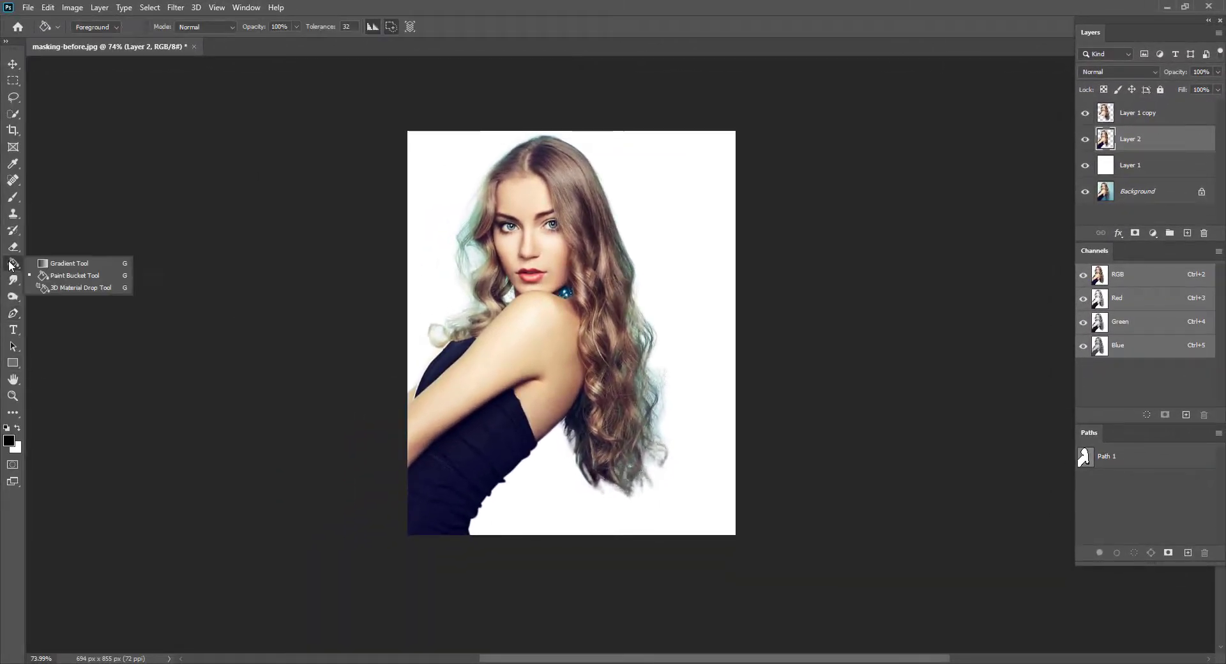
{"action": "key", "text": "e"}
{"action": "scroll", "coordinate": [409, 337], "scroll_direction": "up", "scroll_amount": 3}
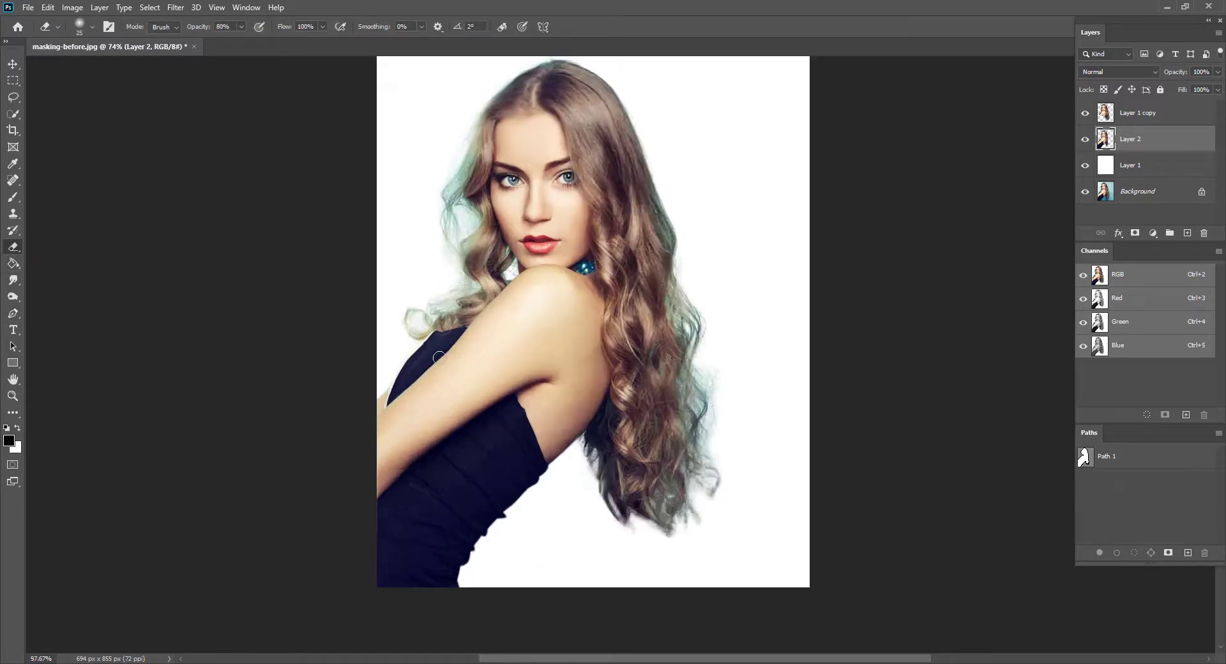
{"action": "scroll", "coordinate": [404, 338], "scroll_direction": "up", "scroll_amount": 4}
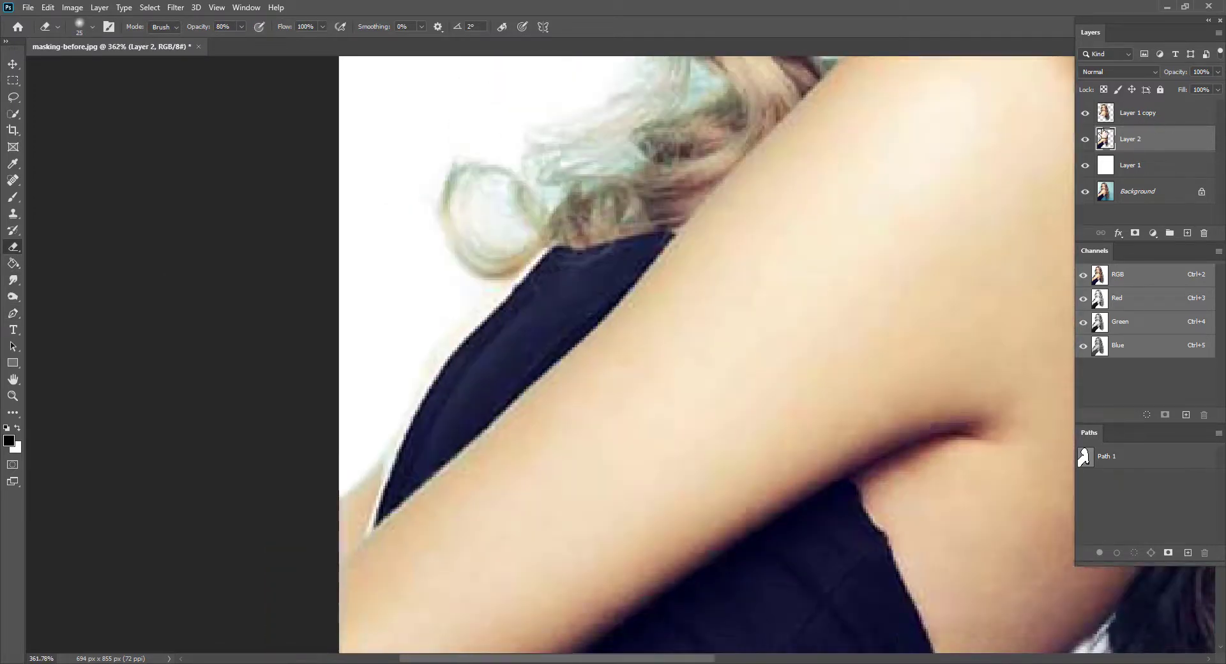
{"action": "left_click", "coordinate": [1147, 117]}
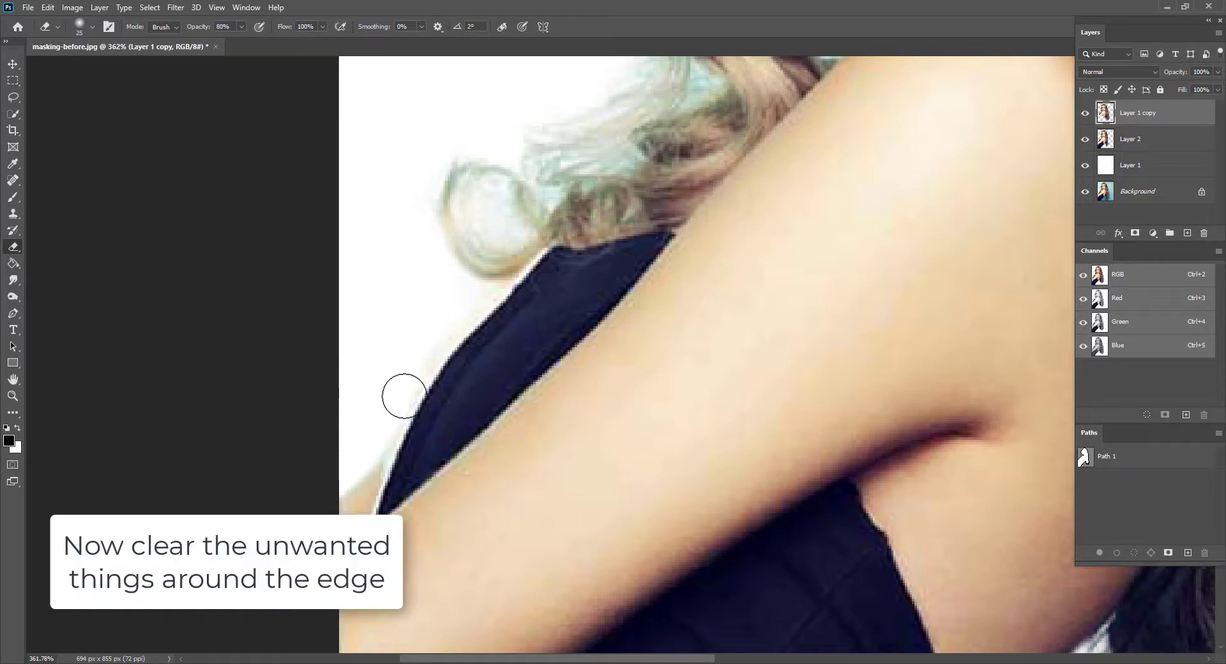
{"action": "left_click_drag", "start_coordinate": [349, 509], "coordinate": [250, 238]}
{"action": "mouse_move", "coordinate": [678, 634]}
{"action": "left_mouse_down"}
{"action": "mouse_move", "coordinate": [662, 408]}
{"action": "mouse_move", "coordinate": [616, 372]}
{"action": "left_mouse_up"}
{"action": "left_click_drag", "start_coordinate": [667, 361], "coordinate": [805, 255]}
{"action": "left_click_drag", "start_coordinate": [839, 210], "coordinate": [757, 350]}
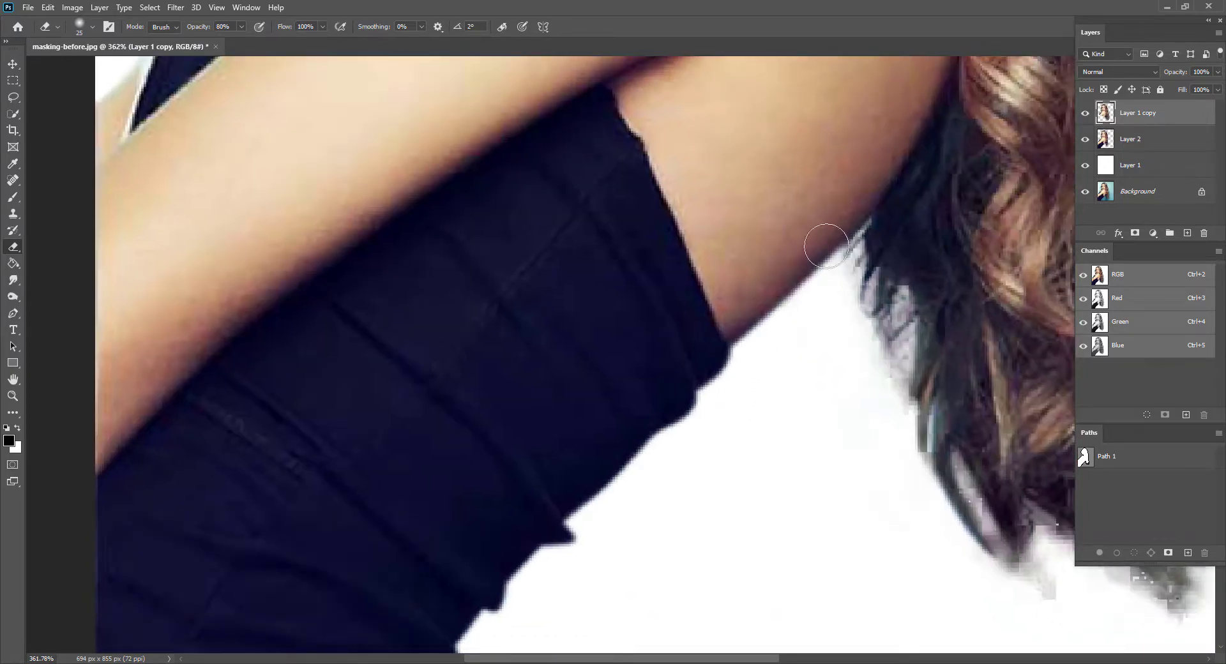
{"action": "left_click_drag", "start_coordinate": [854, 383], "coordinate": [747, 276]}
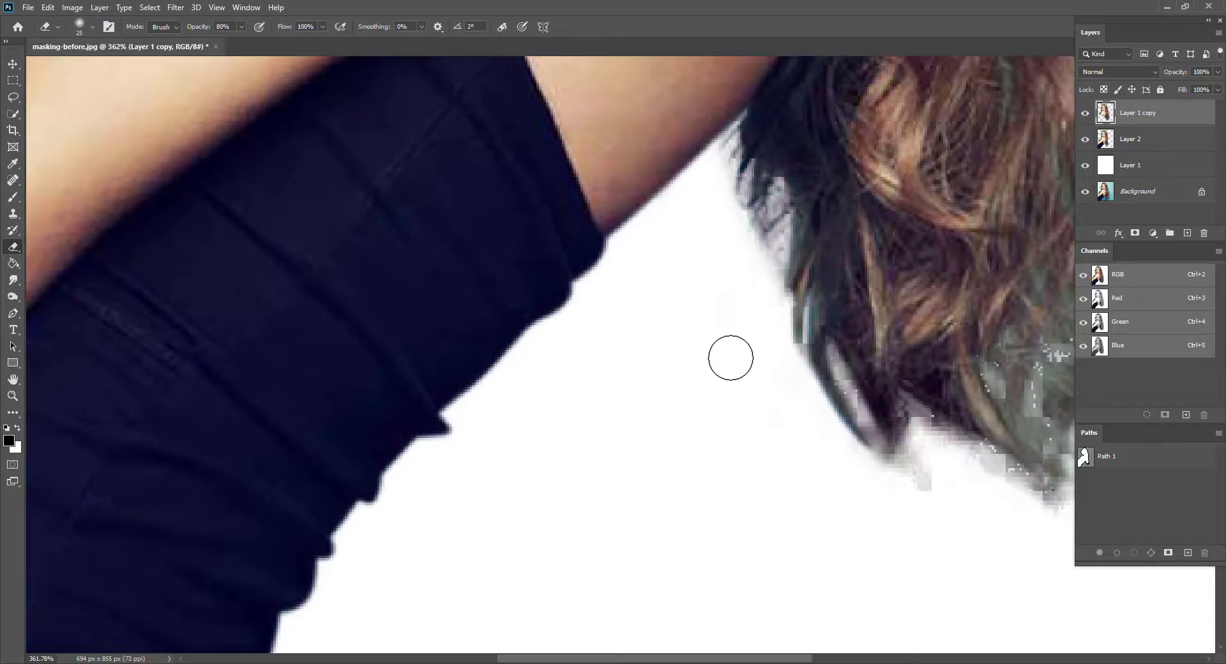
Reduce the eraser to 10 px and then 7 px and clear the tint between the dark strands beside the back.
{"action": "right_click", "coordinate": [691, 317]}
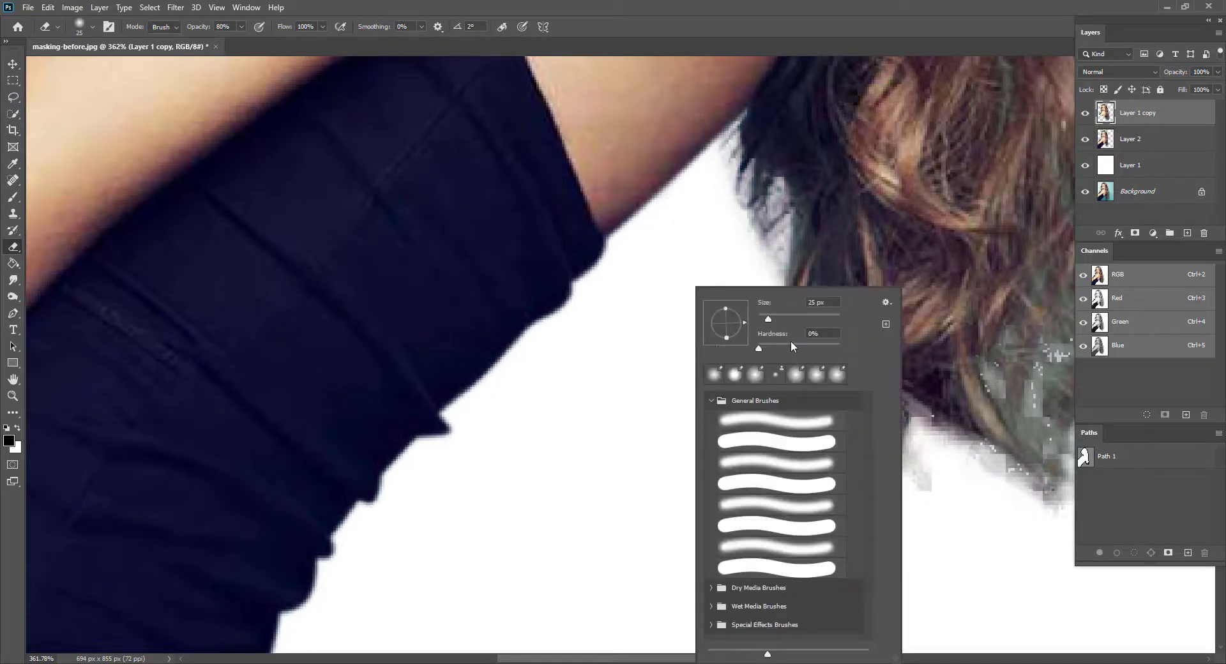
{"action": "key", "text": "Return"}
{"action": "key", "text": "bracketleft"}
{"action": "key", "text": "bracketleft"}
{"action": "key", "text": "bracketleft"}
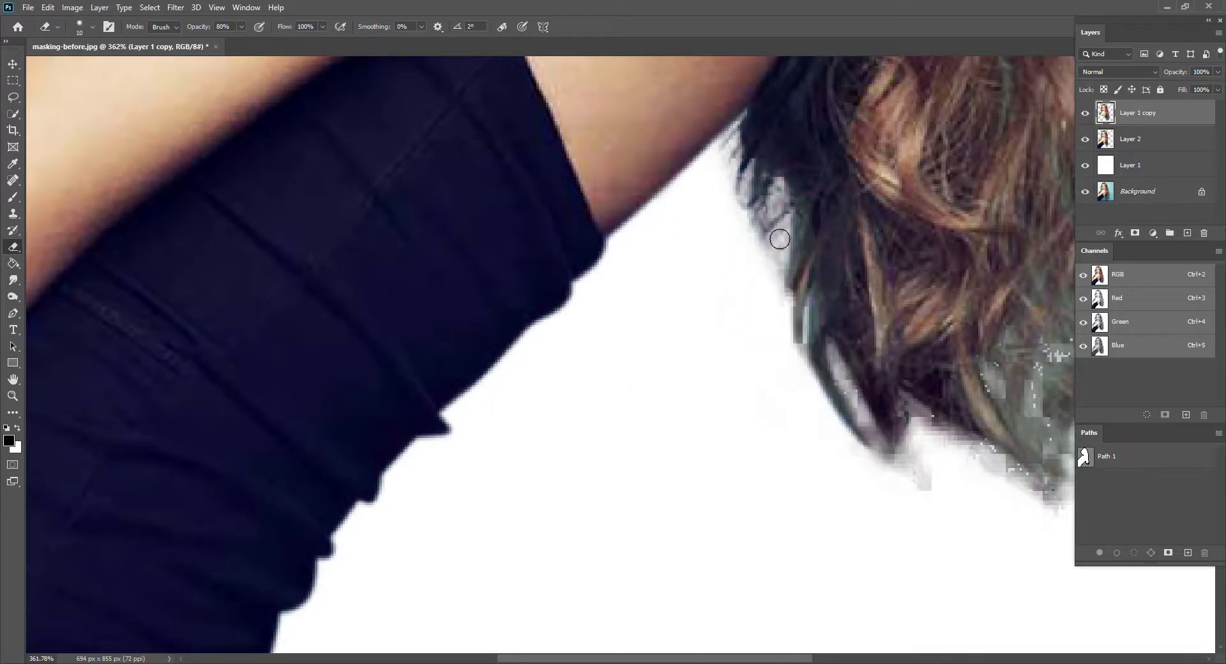
{"action": "left_click_drag", "start_coordinate": [776, 244], "coordinate": [767, 282]}
{"action": "key", "text": "bracketleft"}
{"action": "key", "text": "bracketleft"}
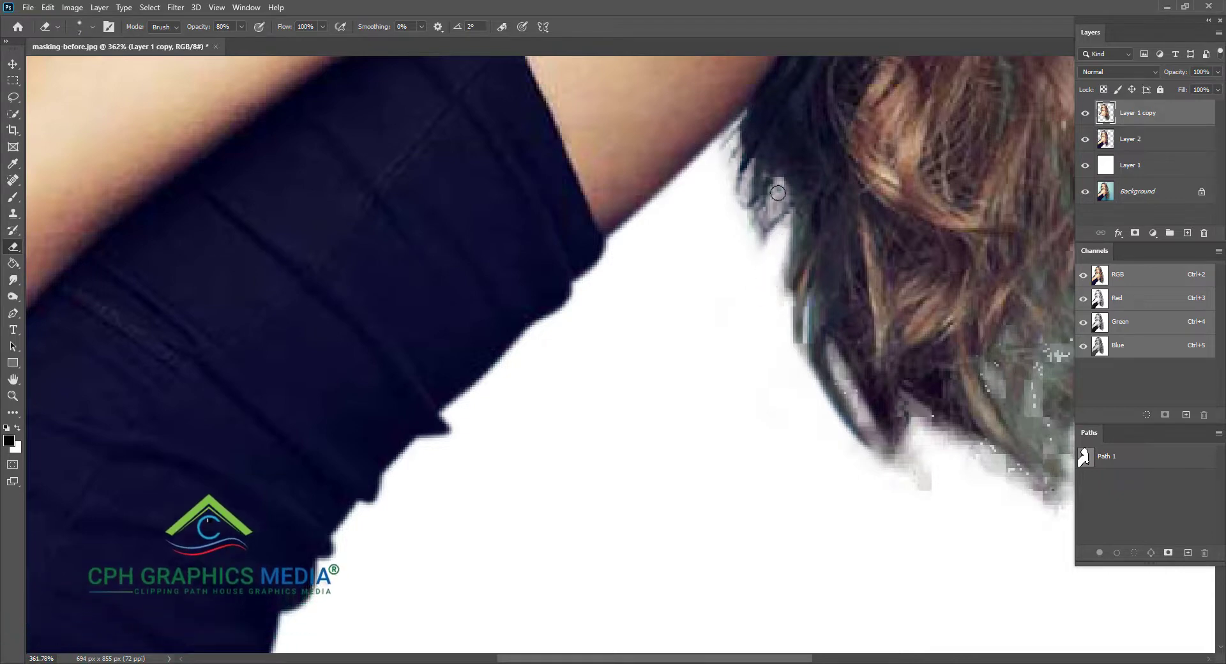
{"action": "mouse_move", "coordinate": [778, 188]}
{"action": "left_mouse_down"}
{"action": "mouse_move", "coordinate": [752, 242]}
{"action": "mouse_move", "coordinate": [765, 212]}
{"action": "left_mouse_up"}
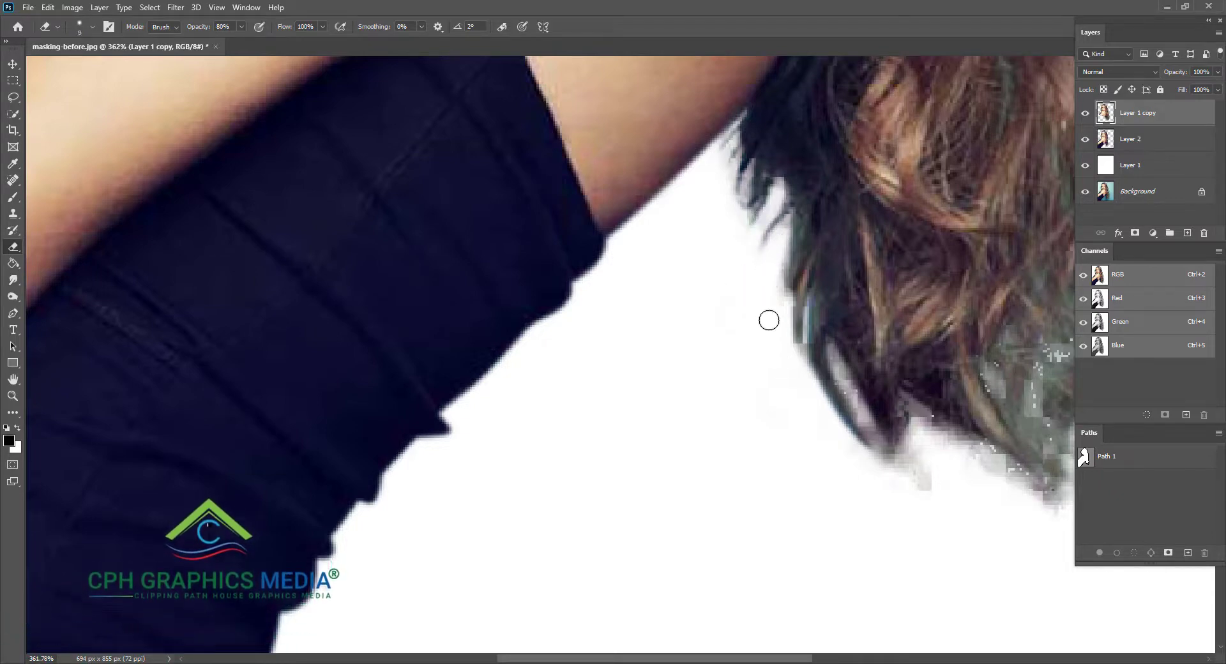
Erase the grey residue around the pointed strands at the bottom hair tips with an eraser of about 9 px.
{"action": "left_click_drag", "start_coordinate": [820, 385], "coordinate": [658, 298]}
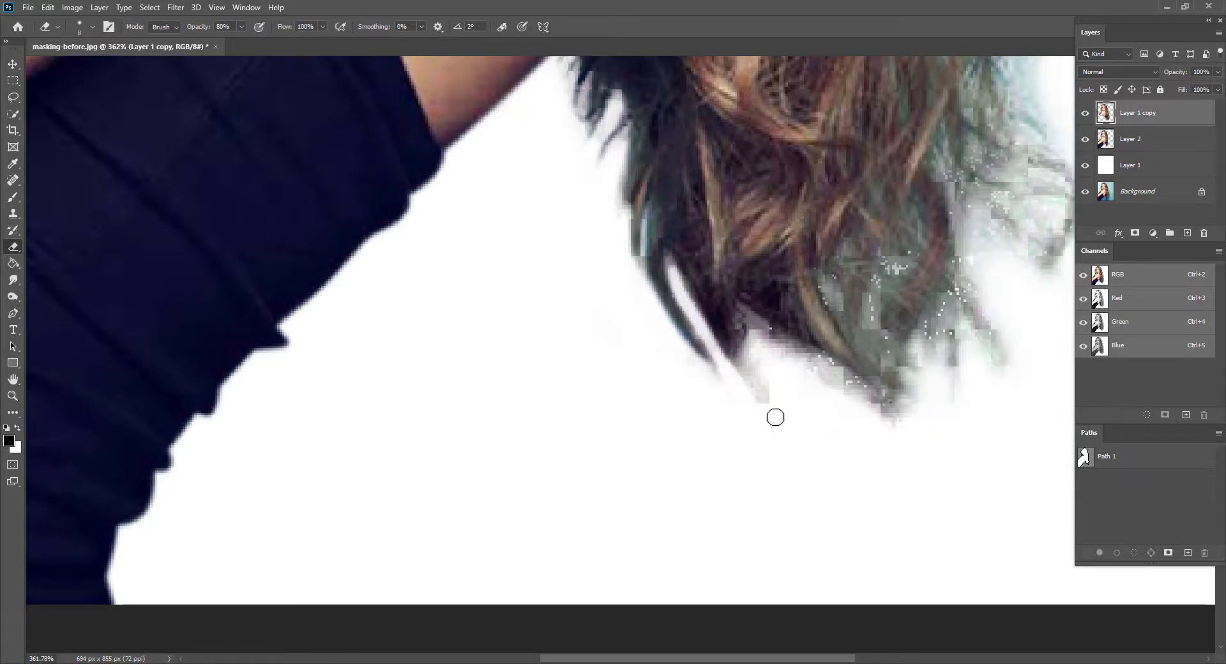
{"action": "key", "text": "bracketright"}
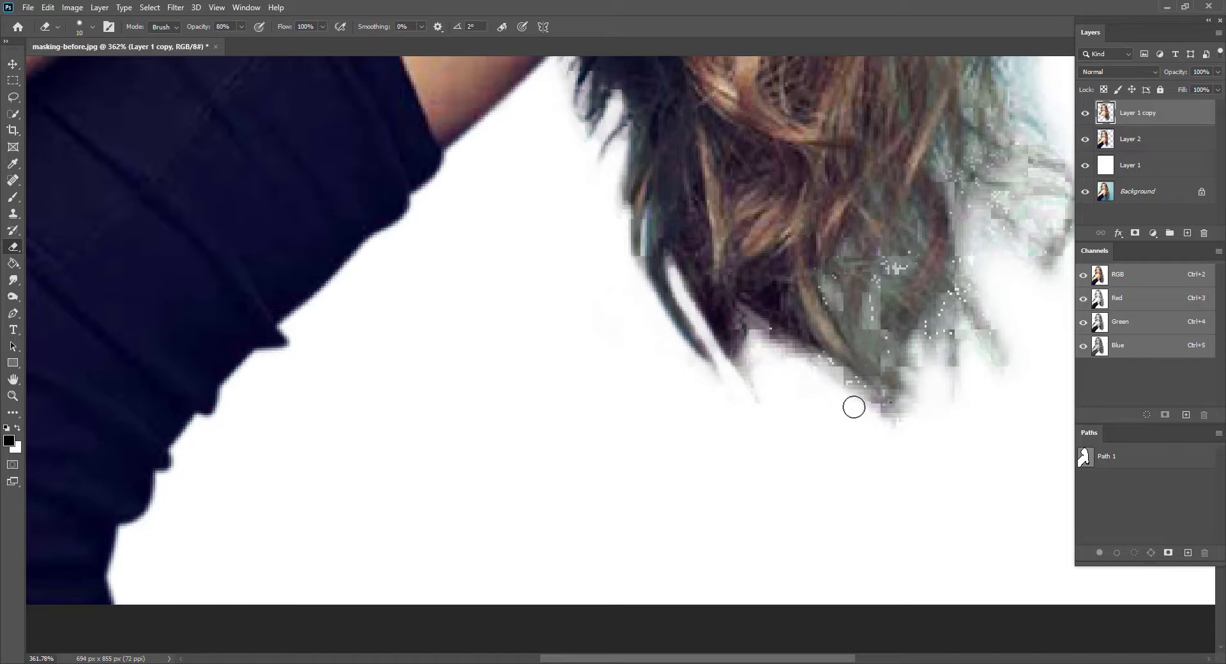
{"action": "left_click_drag", "start_coordinate": [758, 340], "coordinate": [772, 350]}
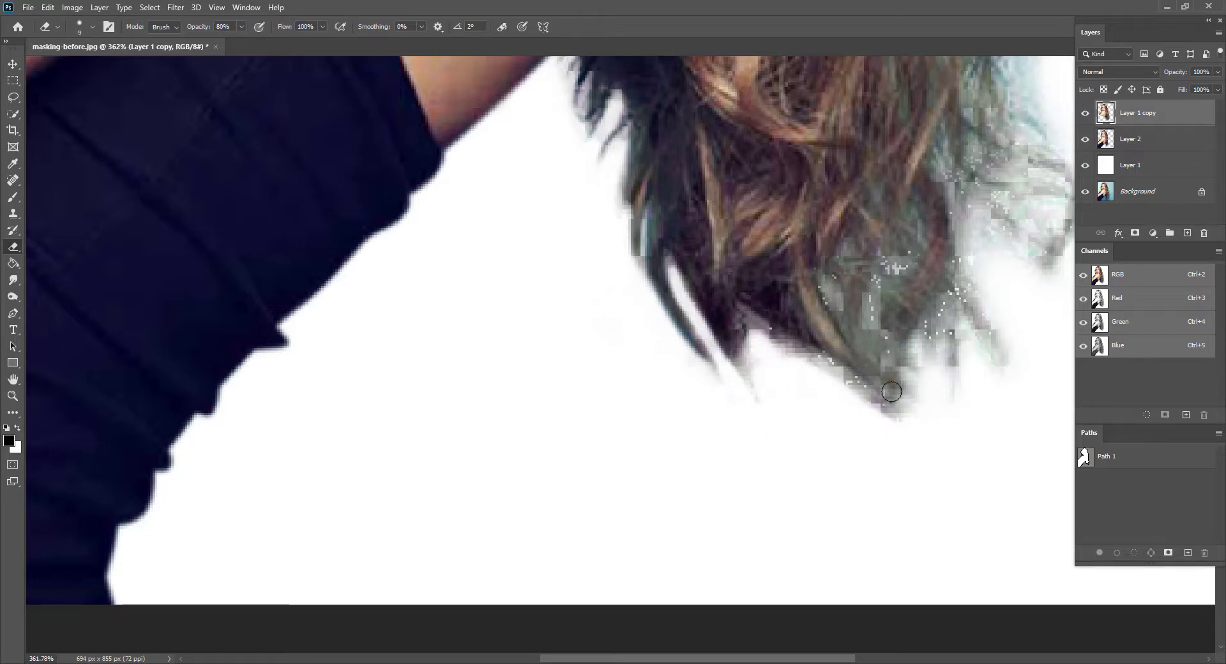
{"action": "left_click_drag", "start_coordinate": [847, 356], "coordinate": [721, 423]}
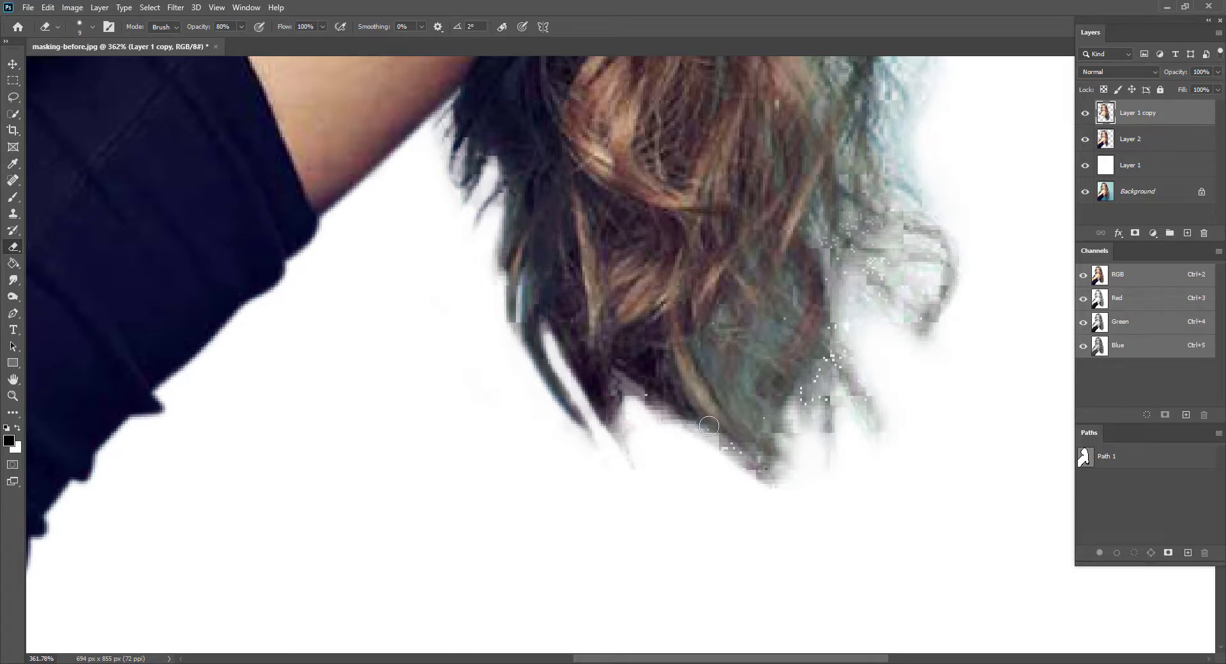
{"action": "left_click_drag", "start_coordinate": [761, 433], "coordinate": [748, 426]}
{"action": "left_click_drag", "start_coordinate": [837, 407], "coordinate": [744, 400]}
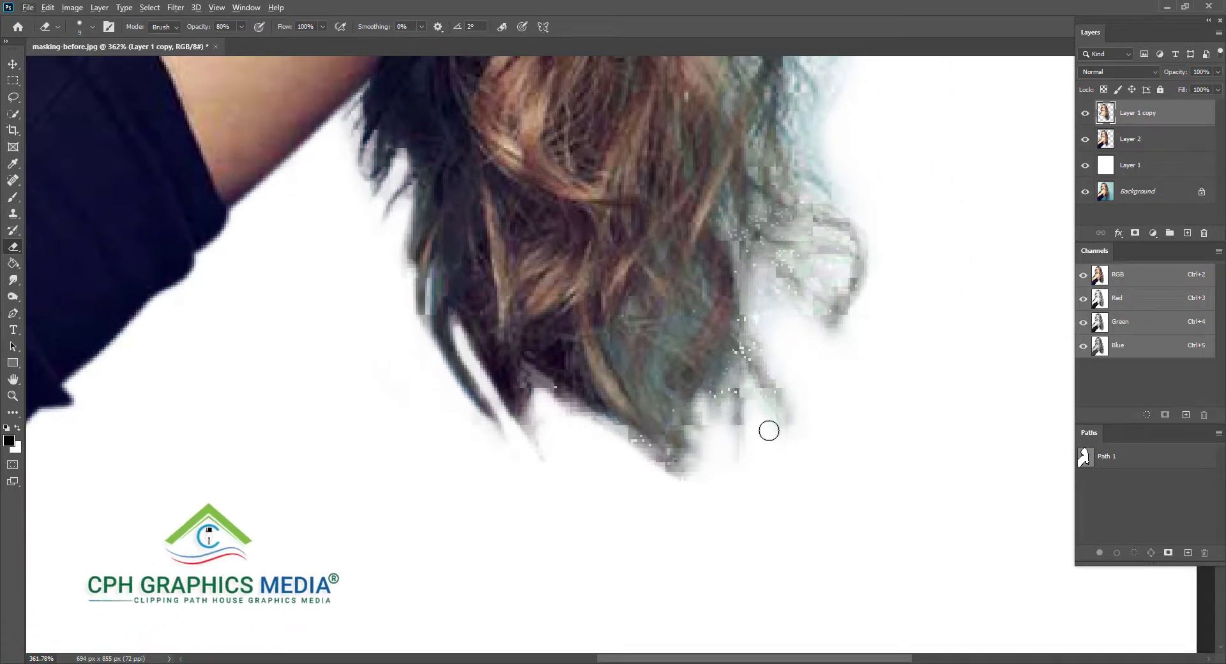
Erase the leftover haze between the hair tips and around the curl at the lower right of the hair.
{"action": "mouse_move", "coordinate": [766, 320]}
{"action": "left_mouse_down"}
{"action": "mouse_move", "coordinate": [780, 303]}
{"action": "mouse_move", "coordinate": [760, 281]}
{"action": "left_mouse_up"}
{"action": "left_click_drag", "start_coordinate": [834, 322], "coordinate": [810, 460]}
{"action": "left_click_drag", "start_coordinate": [810, 405], "coordinate": [780, 402]}
{"action": "left_click_drag", "start_coordinate": [855, 335], "coordinate": [829, 437]}
{"action": "left_click_drag", "start_coordinate": [748, 327], "coordinate": [775, 410]}
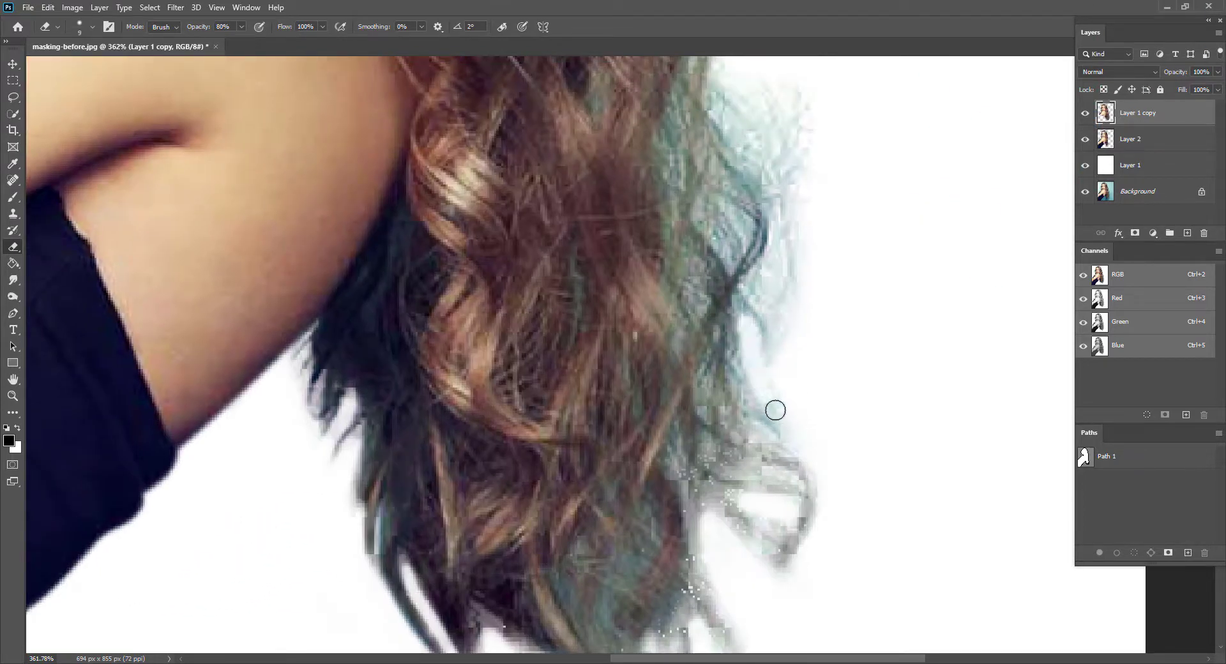
Set the 9 px eraser's hardness to 20% and erase the pale blue tint beside the outer strands above the lower right curl.
{"action": "right_click", "coordinate": [820, 385]}
{"action": "left_click", "coordinate": [895, 344]}
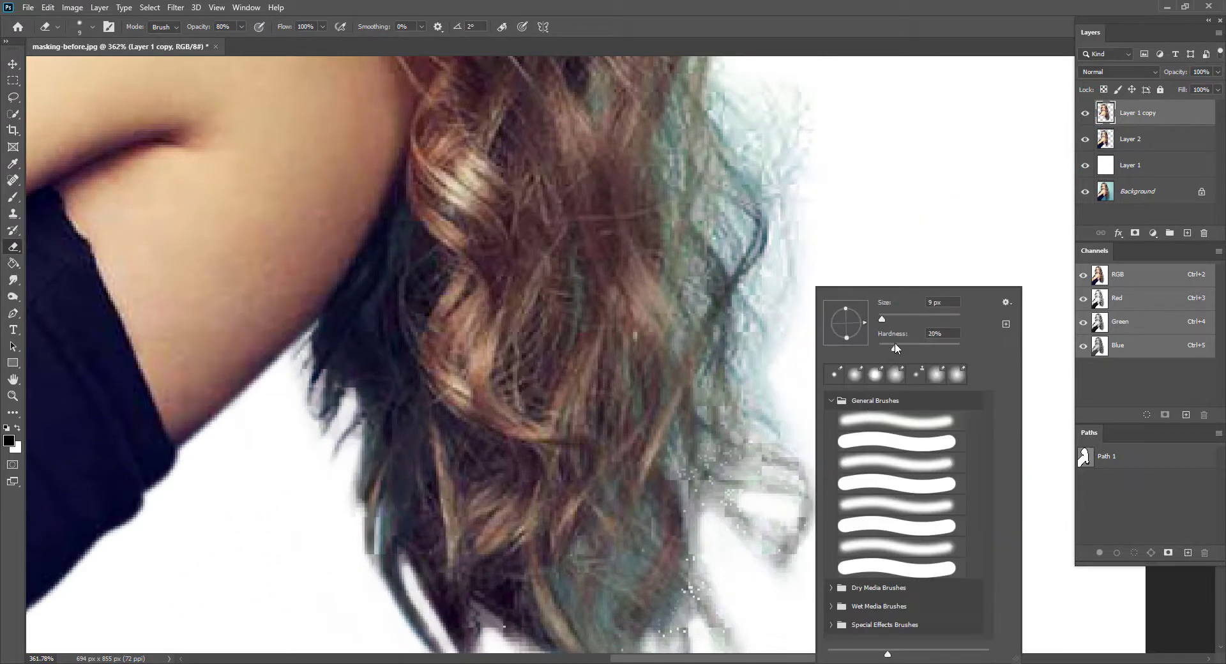
{"action": "key", "text": "Return"}
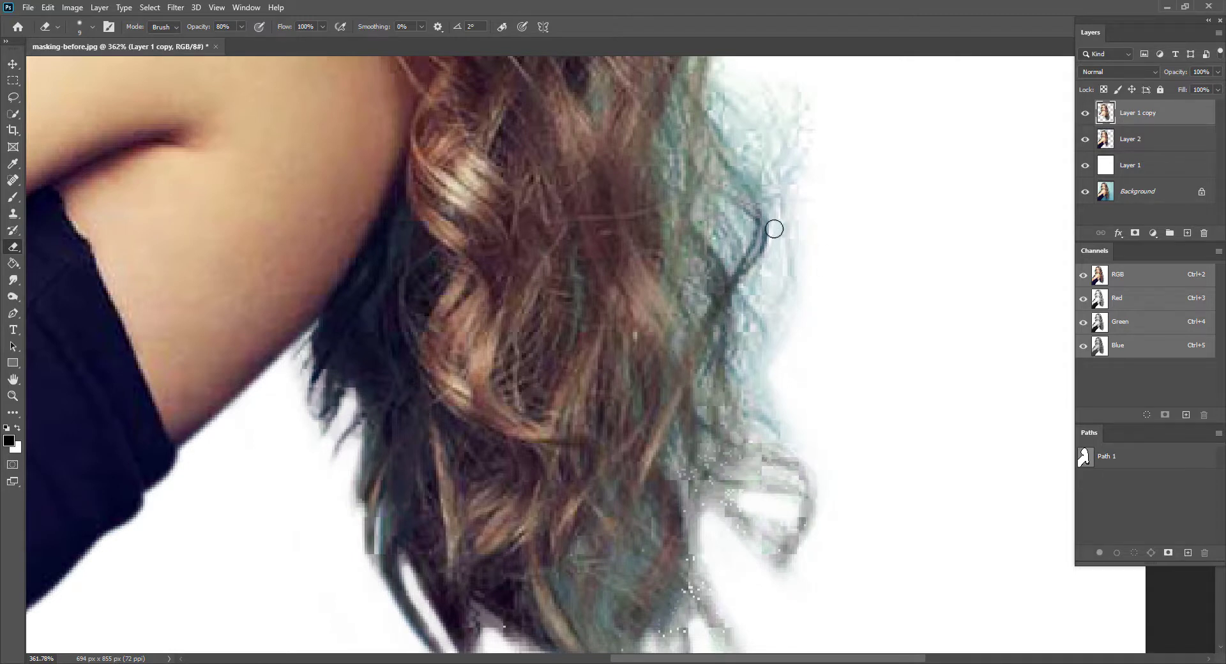
{"action": "left_click_drag", "start_coordinate": [774, 228], "coordinate": [766, 306]}
{"action": "scroll", "coordinate": [758, 337], "scroll_direction": "down", "scroll_amount": 1}
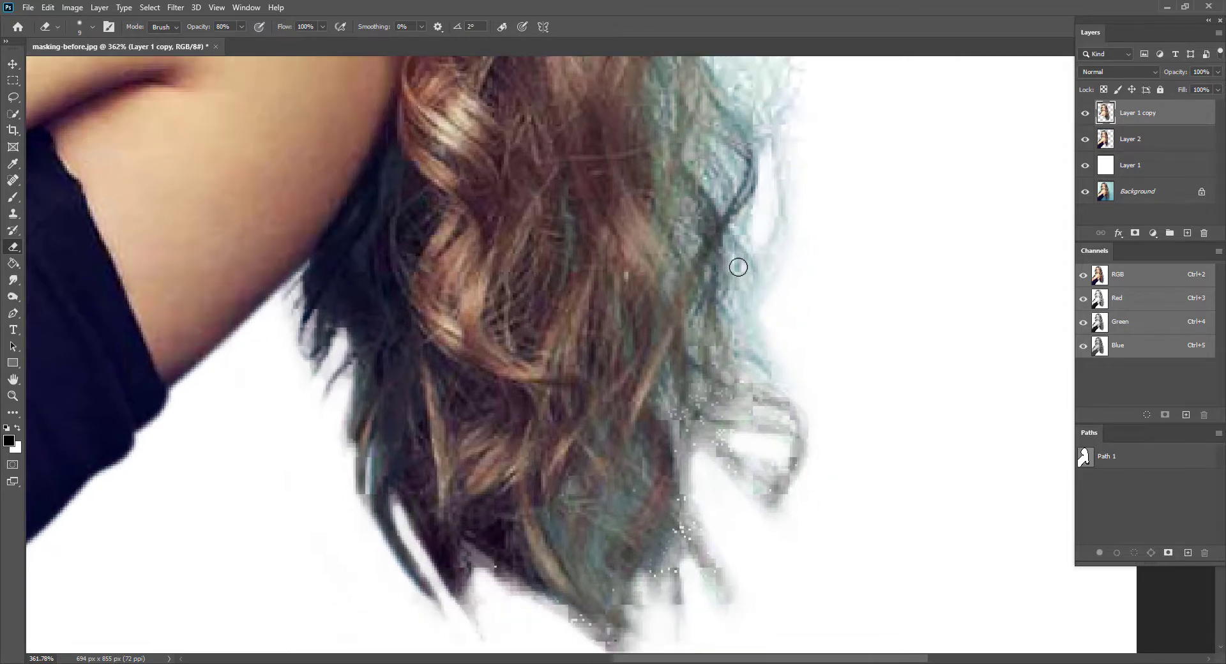
Enlarge the eraser to 20 px and clean the fringe along the right edge of the hair up to the crown.
{"action": "scroll", "coordinate": [794, 370], "scroll_direction": "up", "scroll_amount": 5}
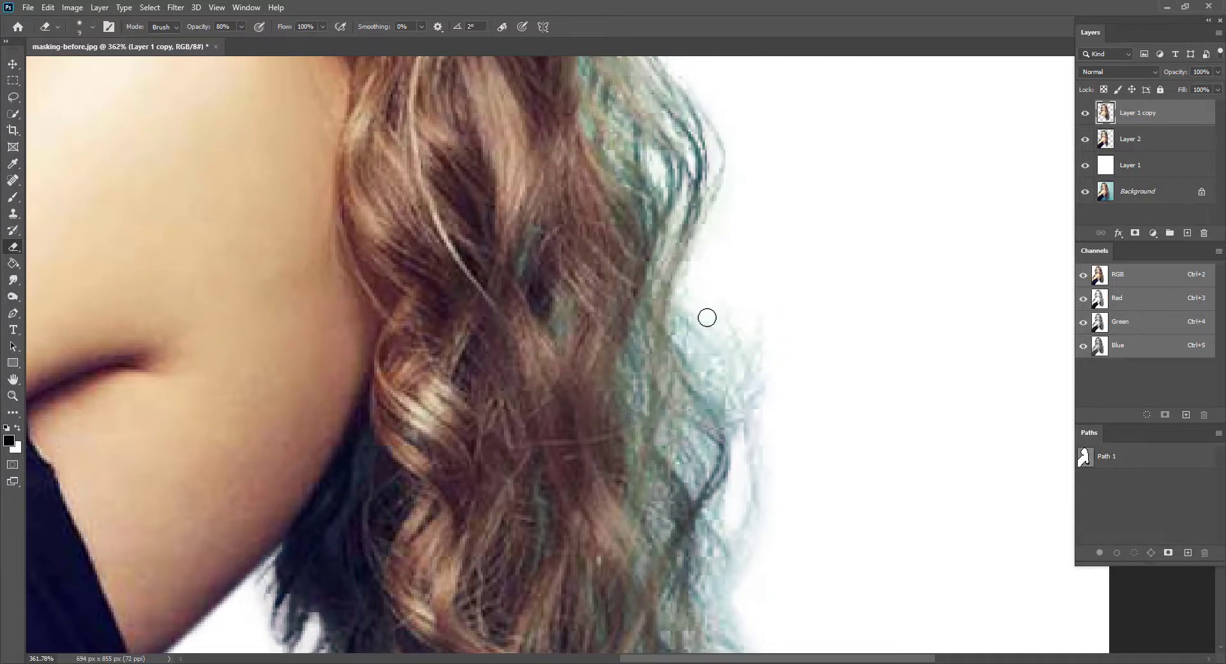
{"action": "scroll", "coordinate": [730, 274], "scroll_direction": "up", "scroll_amount": 4}
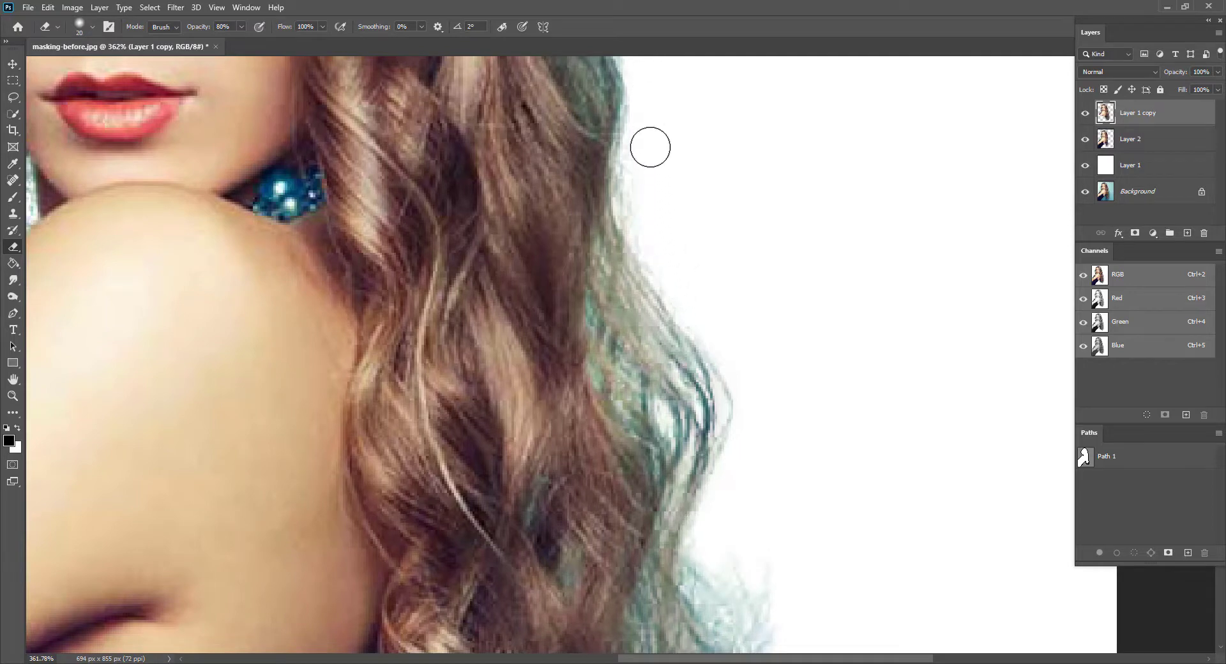
{"action": "scroll", "coordinate": [649, 177], "scroll_direction": "up", "scroll_amount": 4}
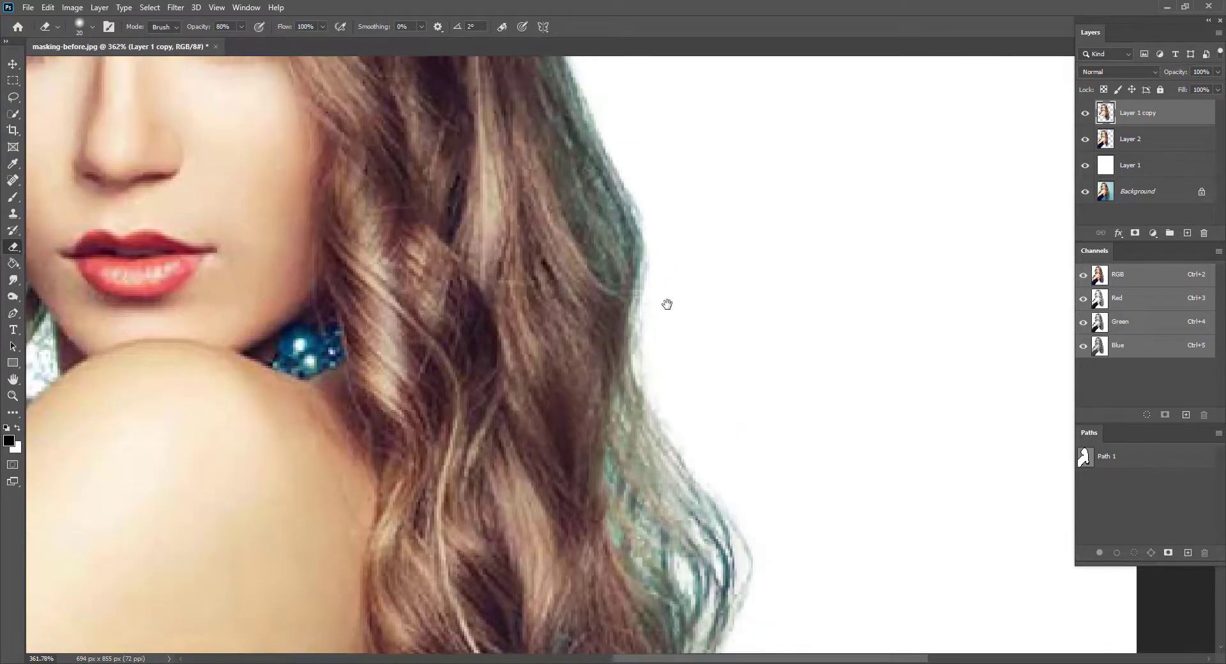
{"action": "scroll", "coordinate": [712, 388], "scroll_direction": "up", "scroll_amount": 4}
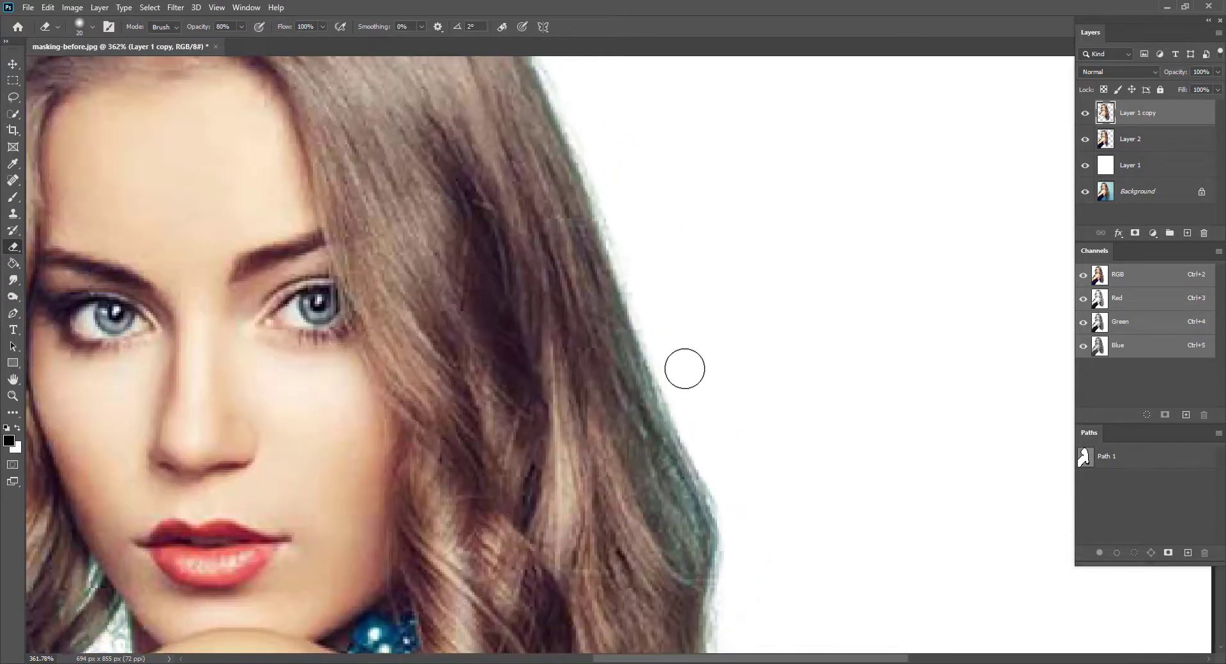
{"action": "scroll", "coordinate": [643, 281], "scroll_direction": "up", "scroll_amount": 3}
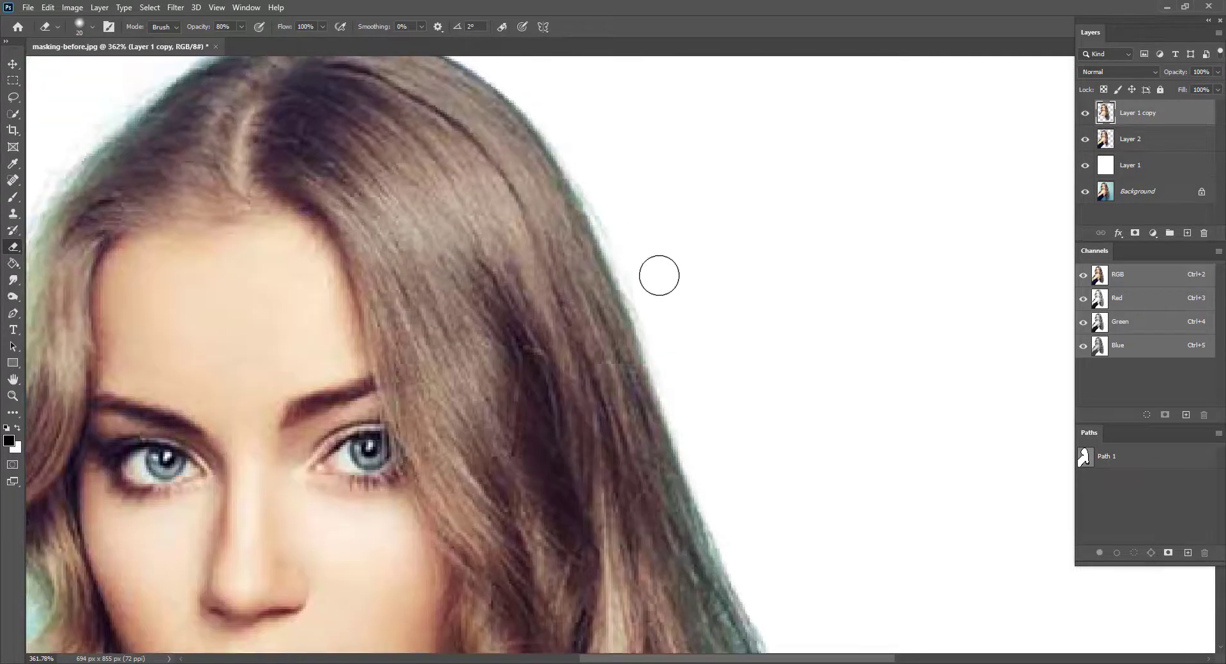
{"action": "scroll", "coordinate": [686, 333], "scroll_direction": "up", "scroll_amount": 2}
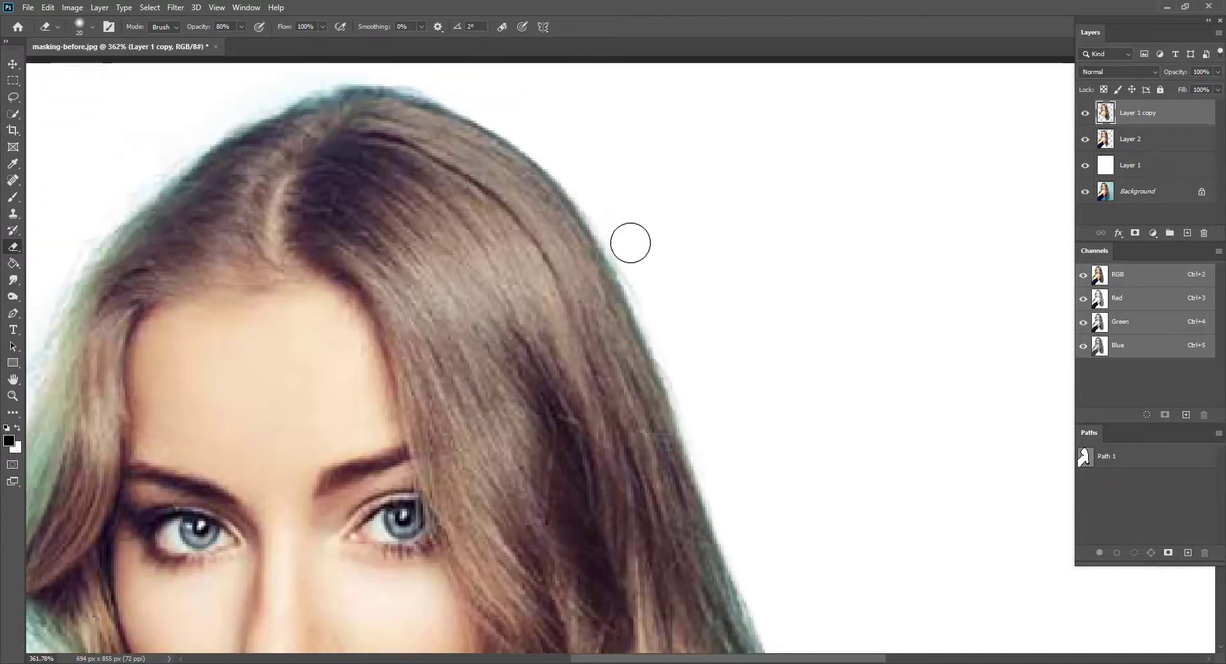
{"action": "scroll", "coordinate": [659, 290], "scroll_direction": "up", "scroll_amount": 3}
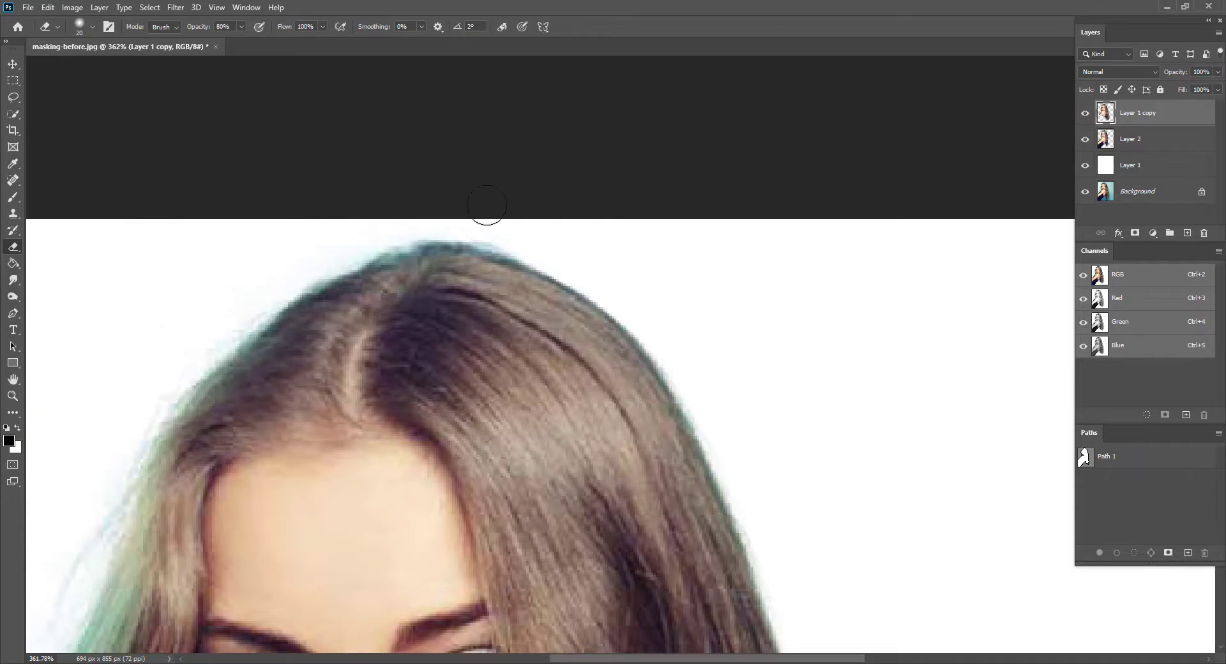
Erase the fringe from the crown down the left edge of the hair with the 20 px eraser.
{"action": "left_click_drag", "start_coordinate": [441, 206], "coordinate": [646, 169]}
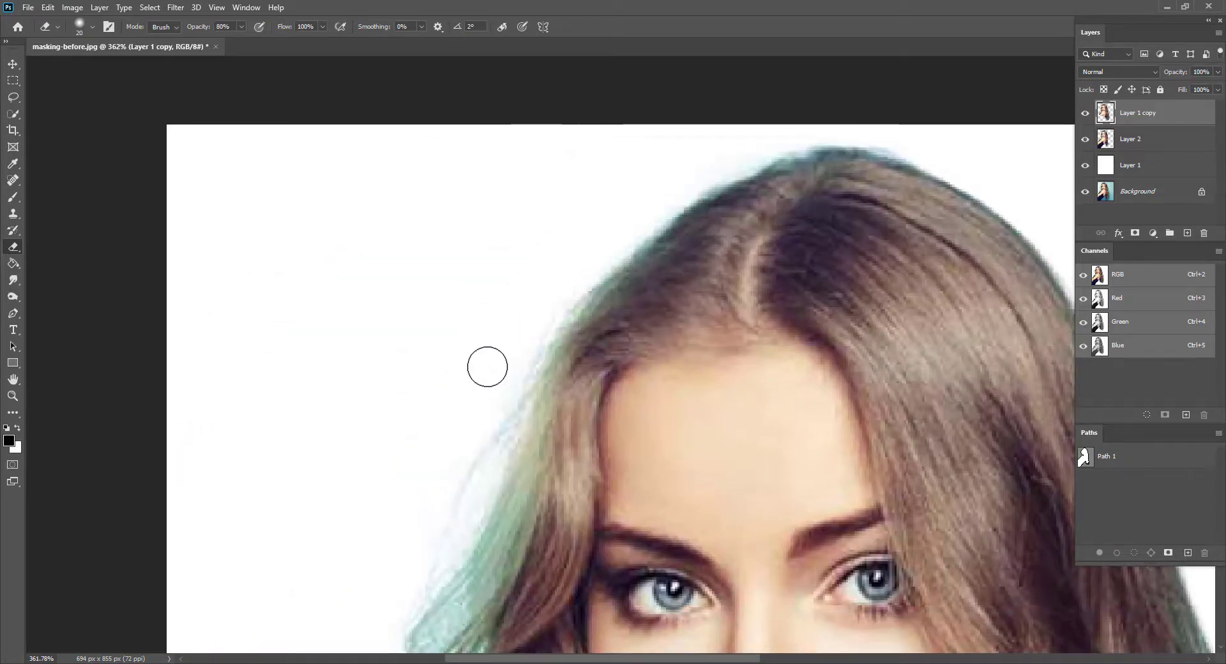
{"action": "scroll", "coordinate": [487, 364], "scroll_direction": "down", "scroll_amount": 2}
{"action": "left_click_drag", "start_coordinate": [483, 366], "coordinate": [535, 246]}
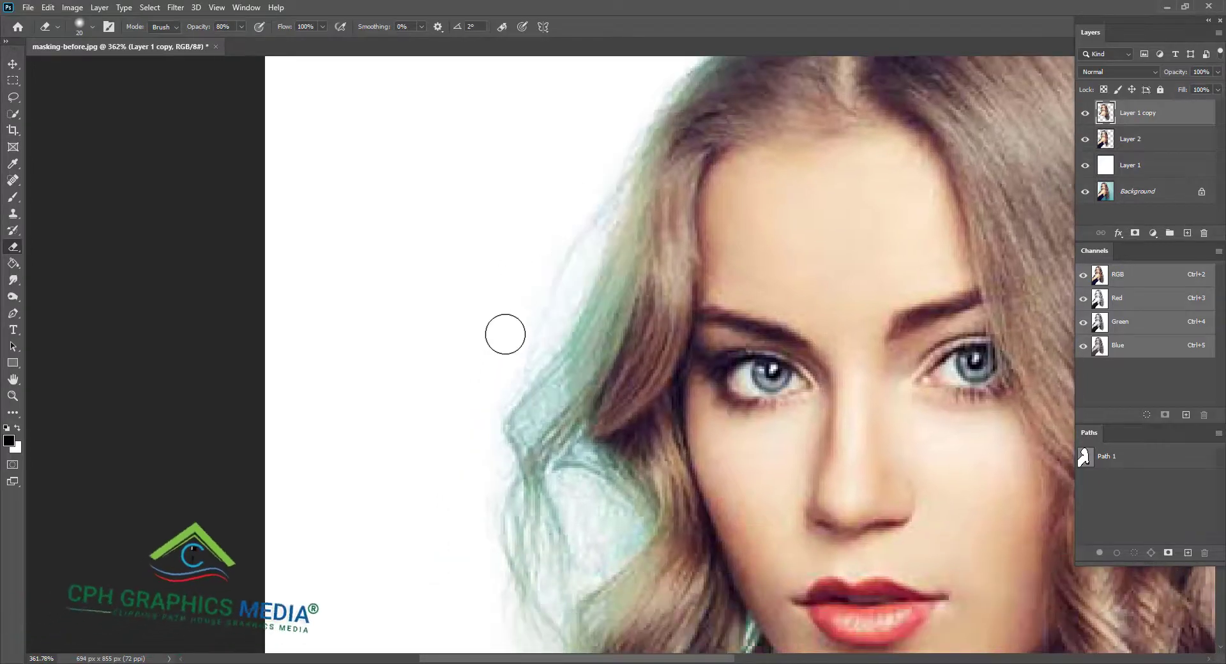
{"action": "mouse_move", "coordinate": [489, 476]}
{"action": "left_mouse_down"}
{"action": "mouse_move", "coordinate": [515, 365]}
{"action": "mouse_move", "coordinate": [518, 436]}
{"action": "left_mouse_up"}
Reduce the eraser size and clear the tint between the left strands, in the gap beside the neck and inside the shoulder curl.
{"action": "key", "text": "bracketleft"}
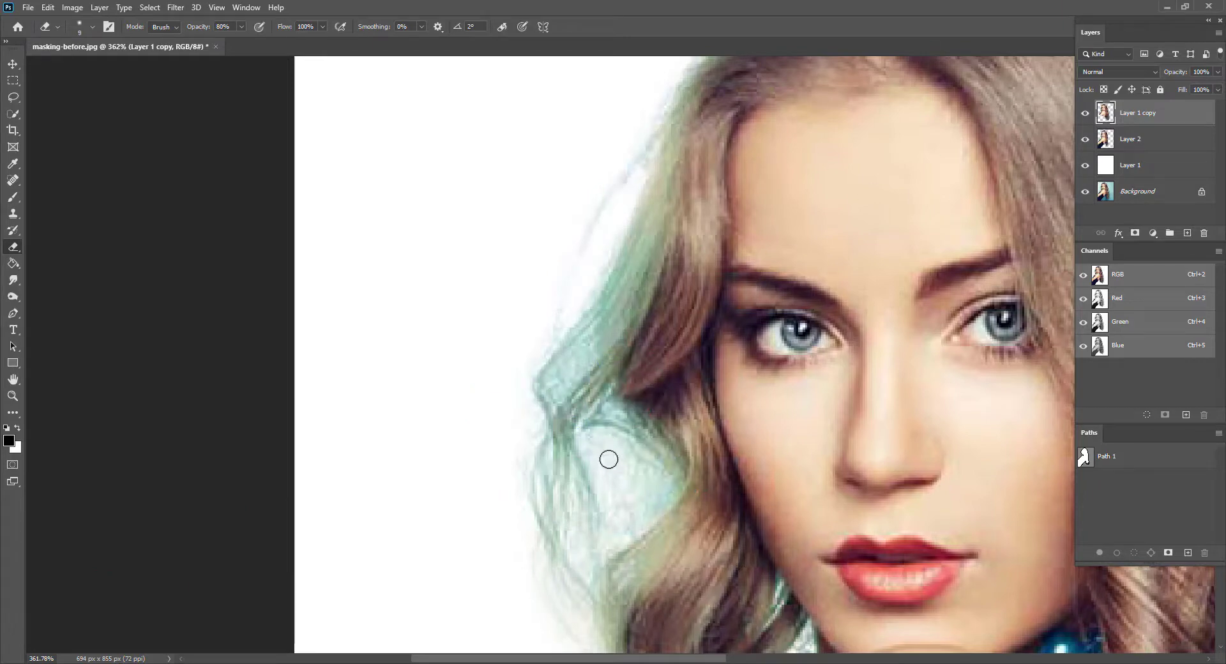
{"action": "mouse_move", "coordinate": [661, 370]}
{"action": "left_mouse_down"}
{"action": "mouse_move", "coordinate": [550, 115]}
{"action": "mouse_move", "coordinate": [542, 44]}
{"action": "left_mouse_up"}
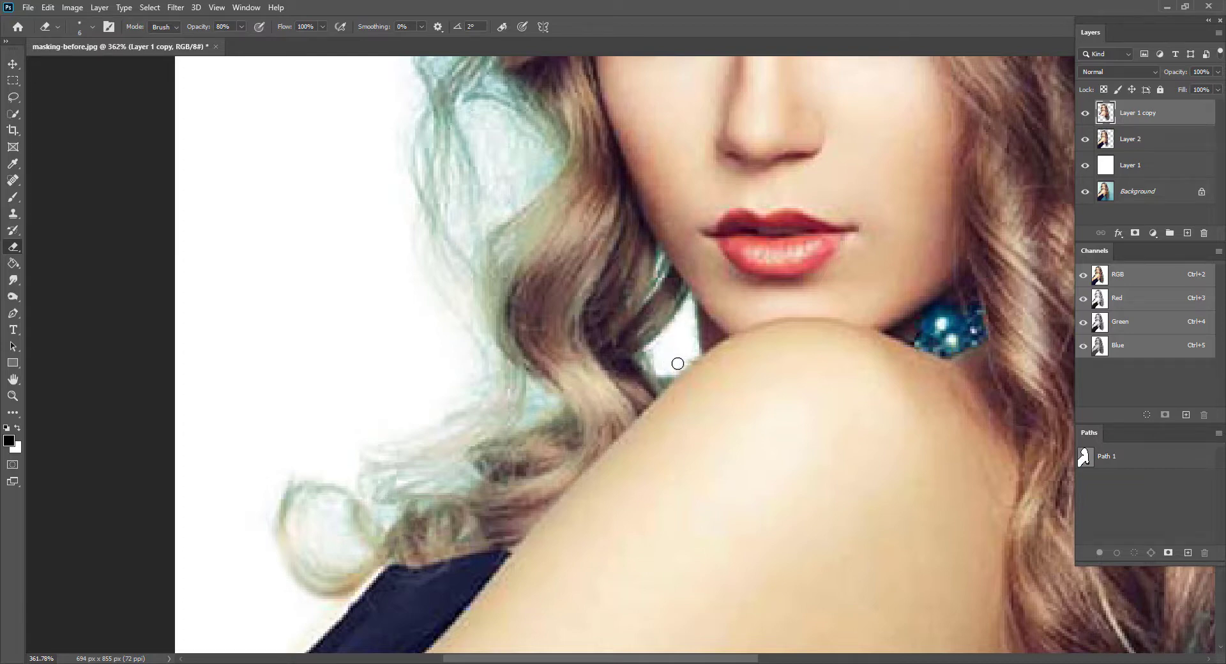
{"action": "mouse_move", "coordinate": [322, 472]}
{"action": "left_mouse_down"}
{"action": "mouse_move", "coordinate": [487, 372]}
{"action": "mouse_move", "coordinate": [501, 387]}
{"action": "left_mouse_up"}
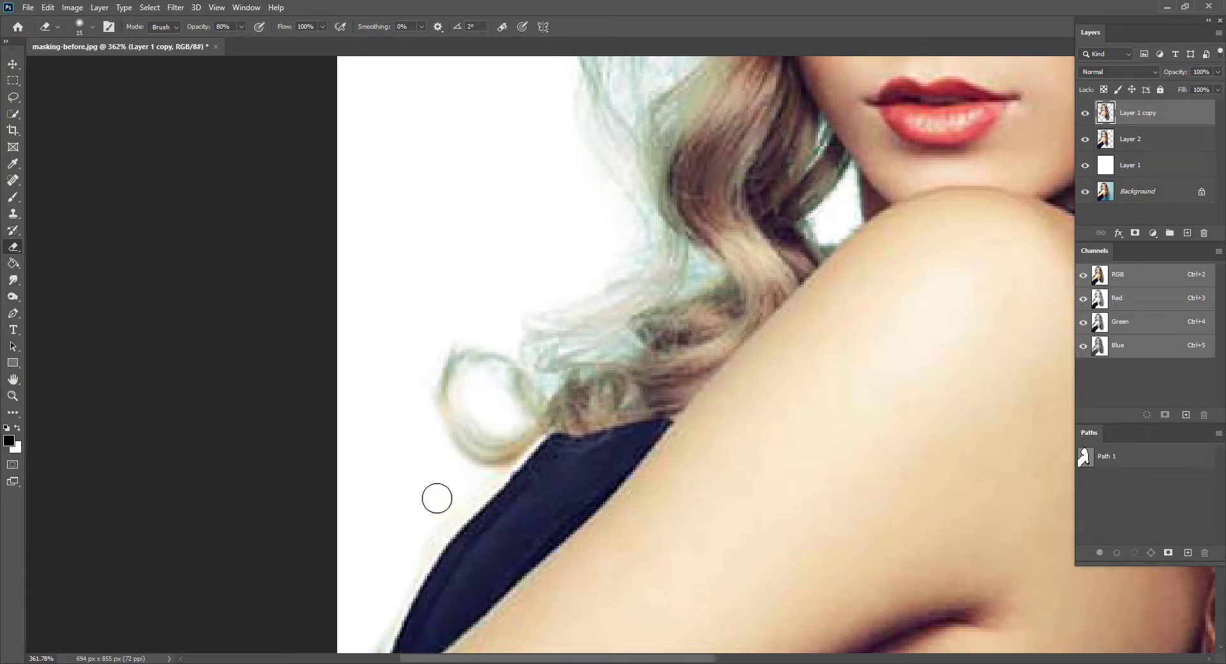
Select Layer 2 together with Layer 1 copy and merge them into one layer.
{"action": "scroll", "coordinate": [730, 358], "scroll_direction": "down", "scroll_amount": 3}
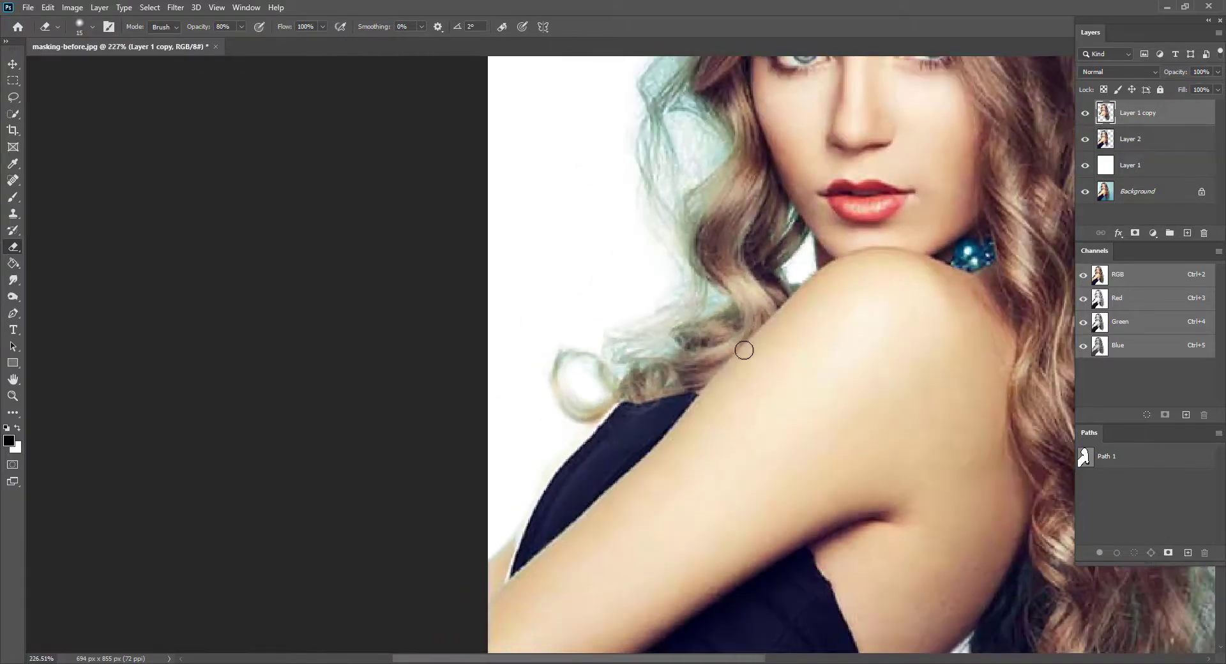
{"action": "scroll", "coordinate": [744, 350], "scroll_direction": "down", "scroll_amount": 7}
{"action": "left_click_drag", "start_coordinate": [840, 368], "coordinate": [728, 340]}
{"action": "scroll", "coordinate": [731, 342], "scroll_direction": "down", "scroll_amount": 2}
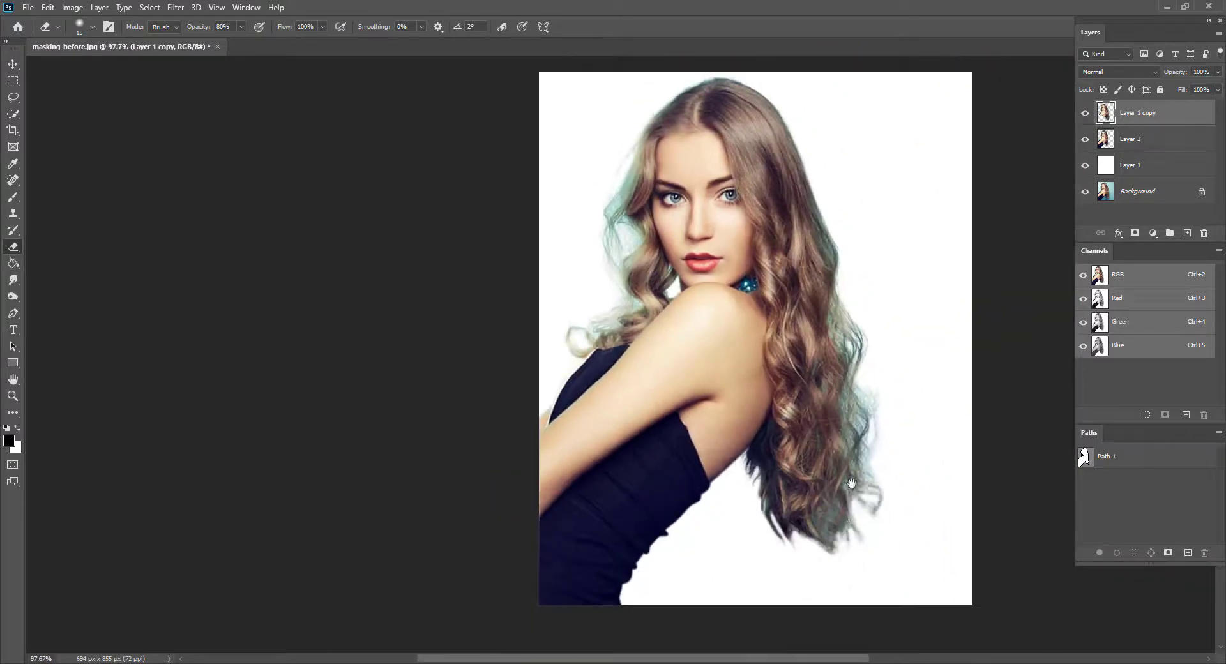
{"action": "scroll", "coordinate": [736, 395], "scroll_direction": "down", "scroll_amount": 1}
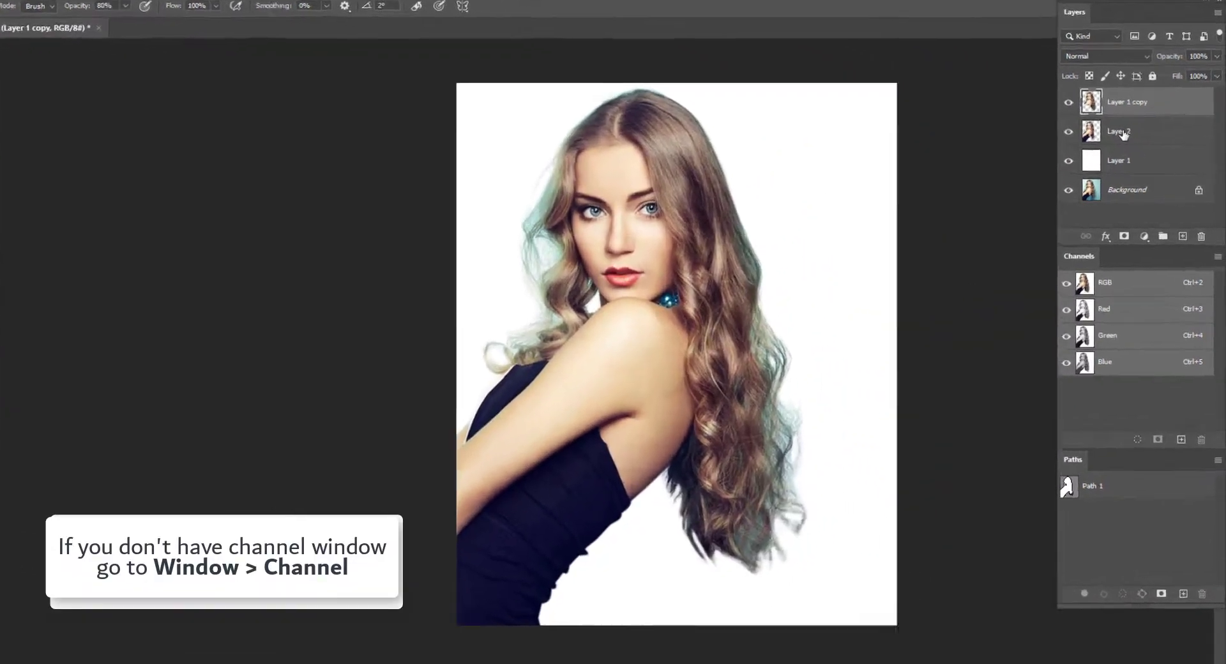
{"action": "left_click", "coordinate": [1135, 139], "text": "ctrl"}
{"action": "key", "text": "ctrl+e"}
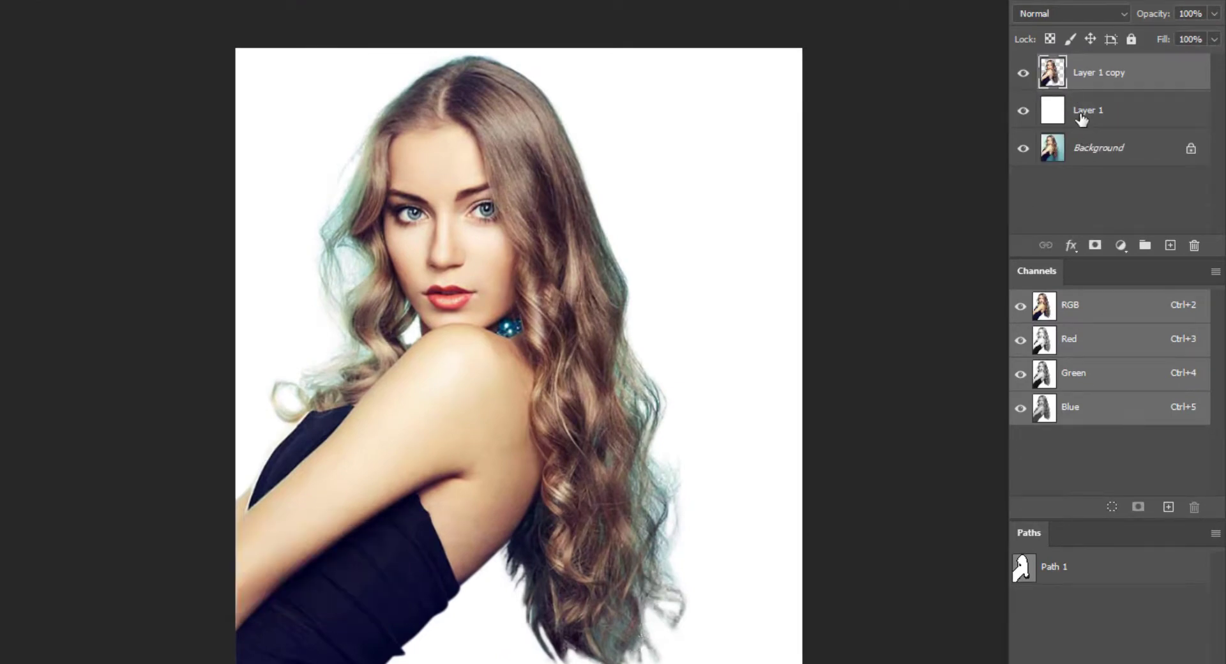
{"action": "left_click", "coordinate": [1049, 81], "text": "ctrl"}
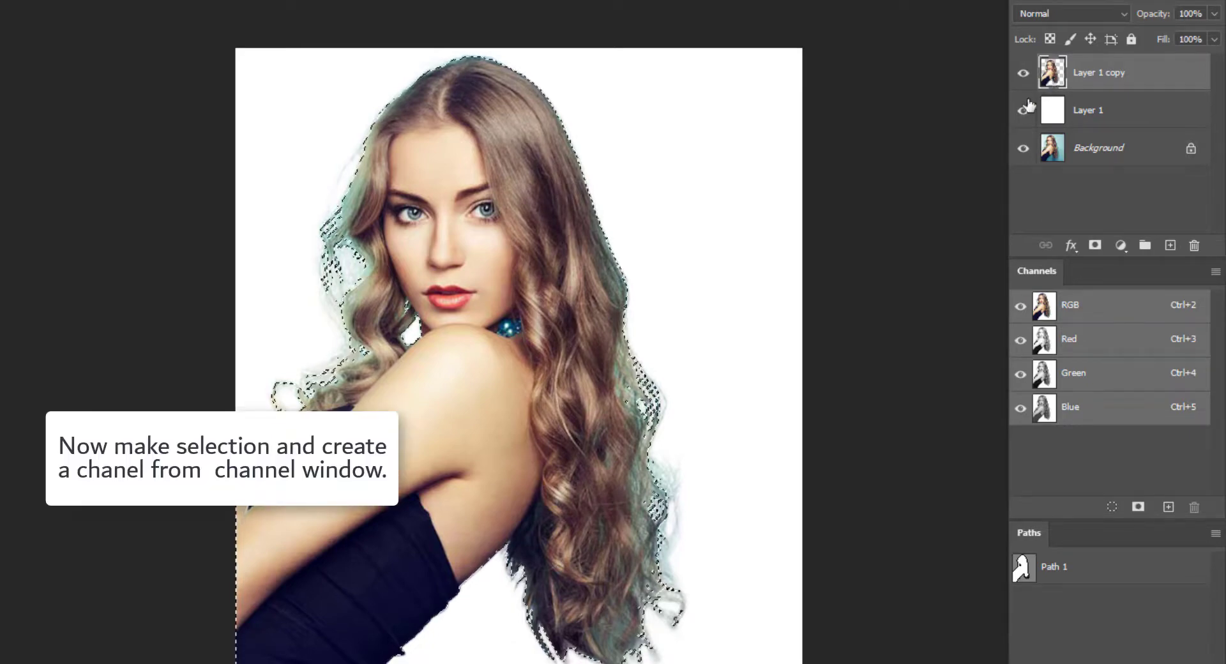
{"action": "left_click", "coordinate": [1168, 506]}
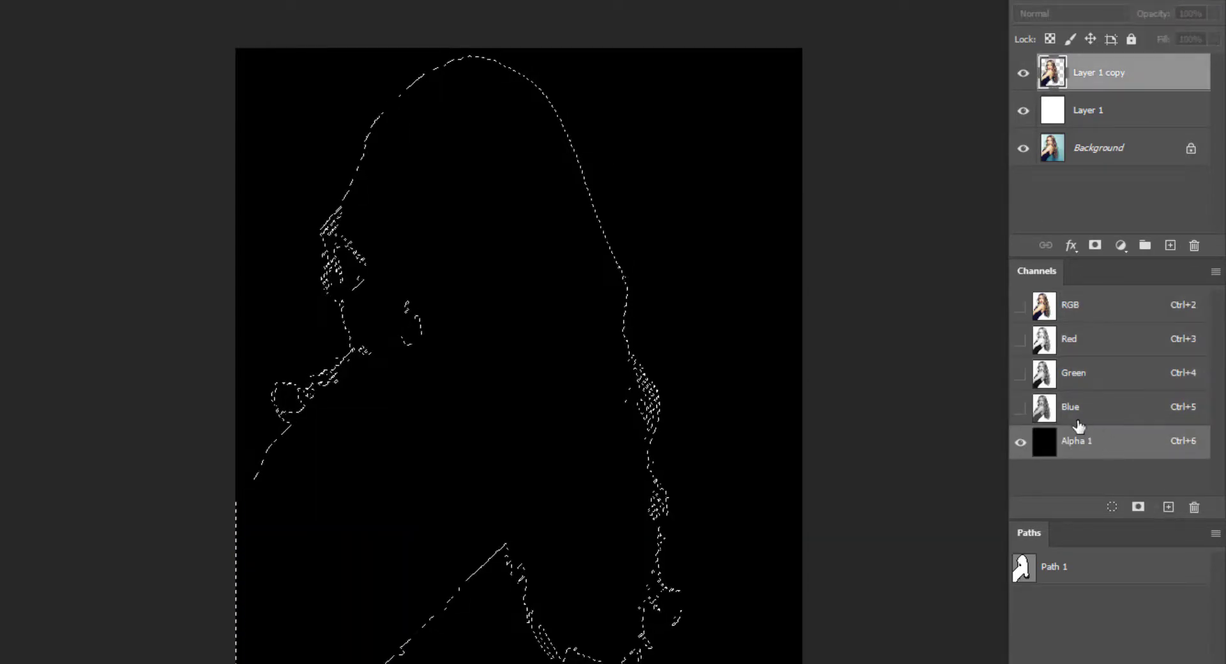
{"action": "key", "text": "alt+Delete"}
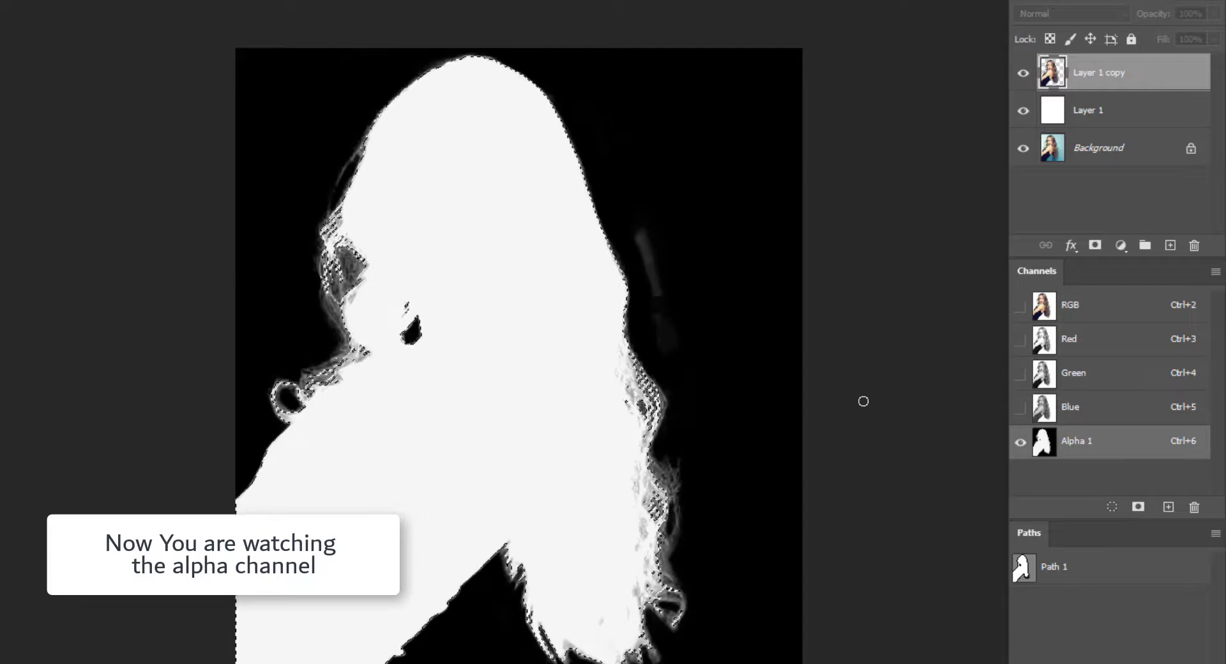
{"action": "key", "text": "ctrl+z"}
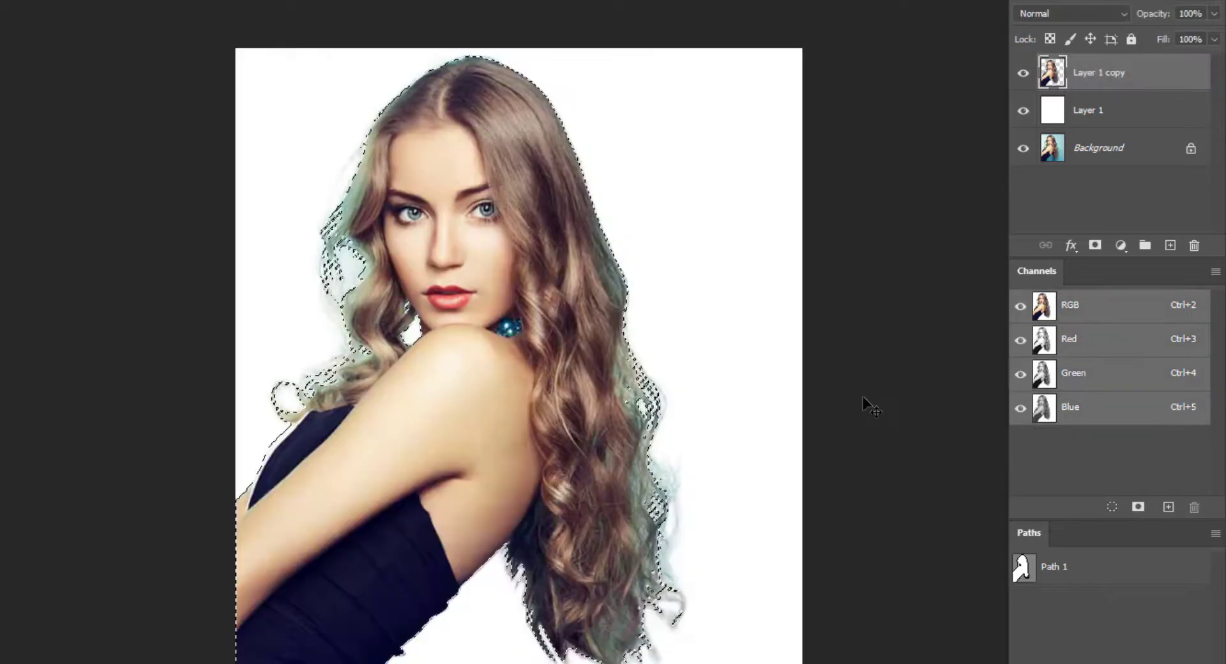
{"action": "key", "text": "ctrl+d"}
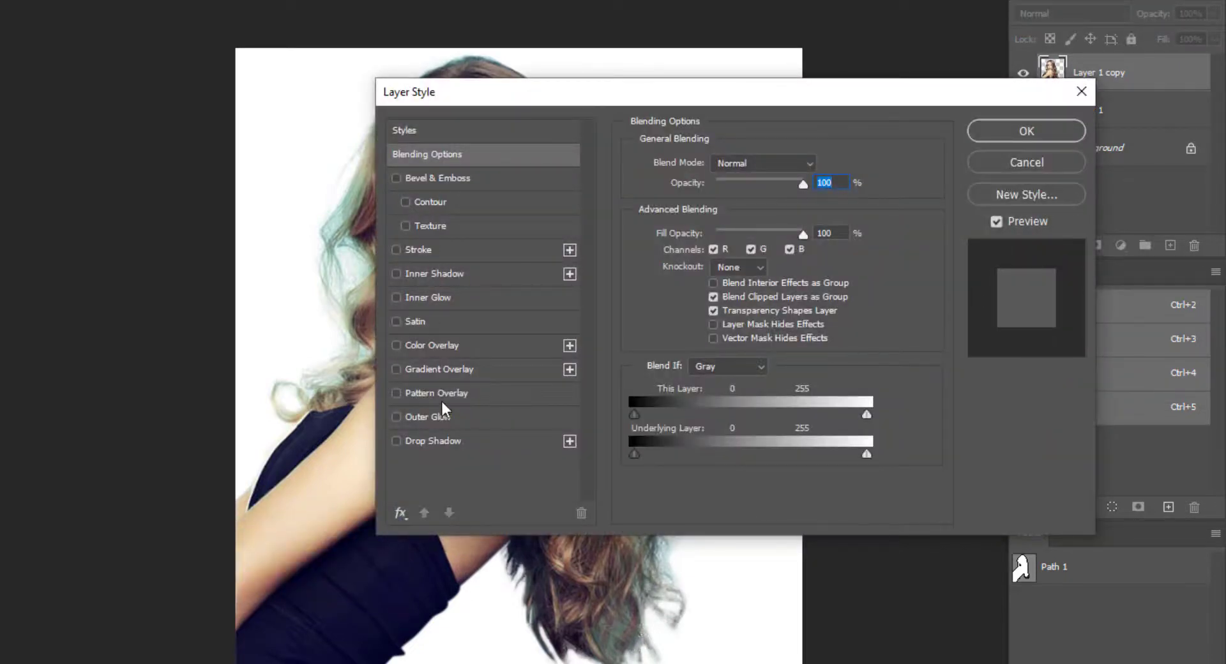
Add a 1 px outside magenta Stroke effect at 100% opacity to Layer 1 copy.
{"action": "left_click", "coordinate": [412, 251]}
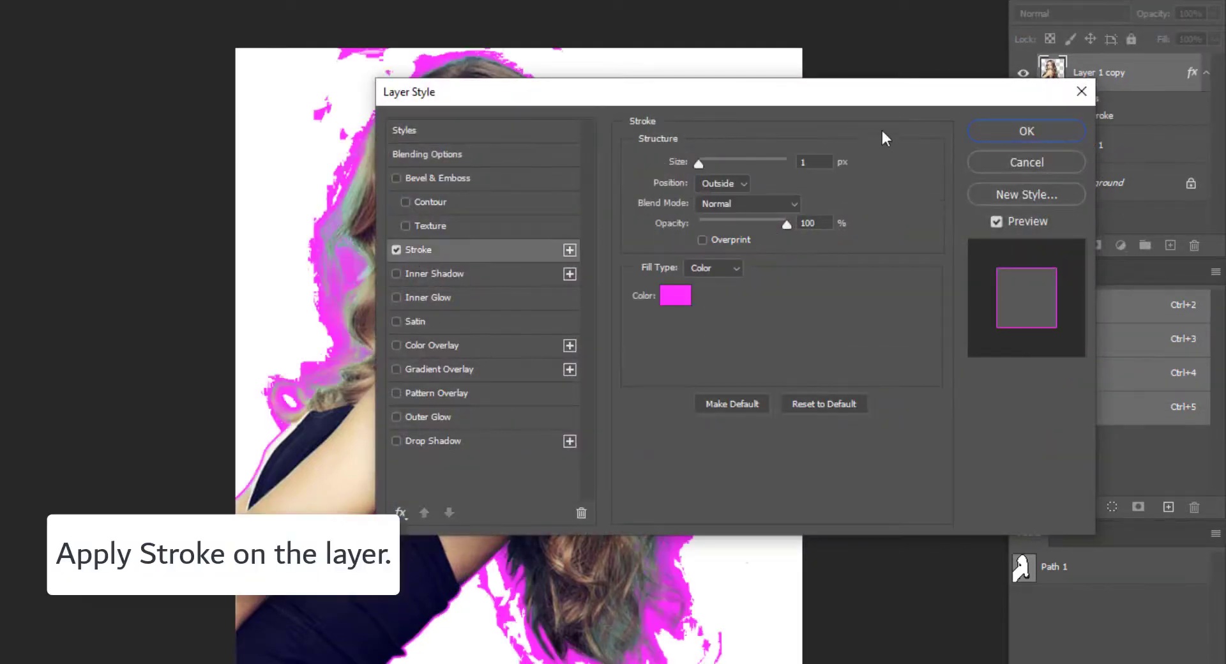
{"action": "left_click_drag", "start_coordinate": [887, 96], "coordinate": [290, 346]}
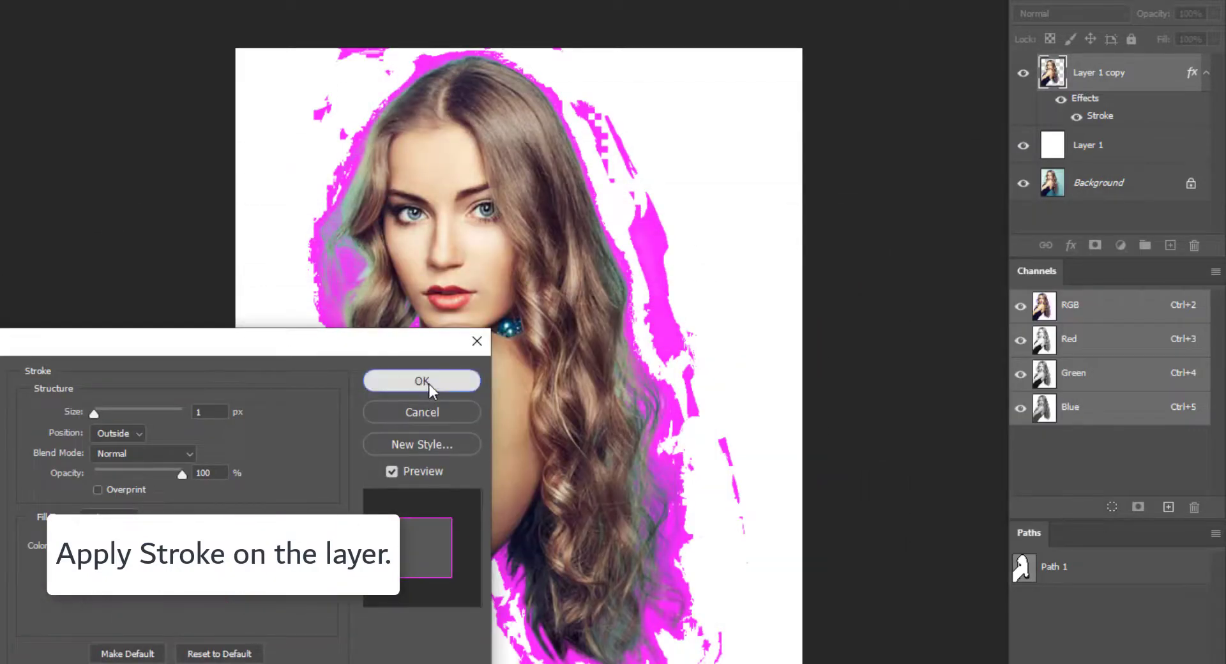
{"action": "left_click", "coordinate": [430, 385]}
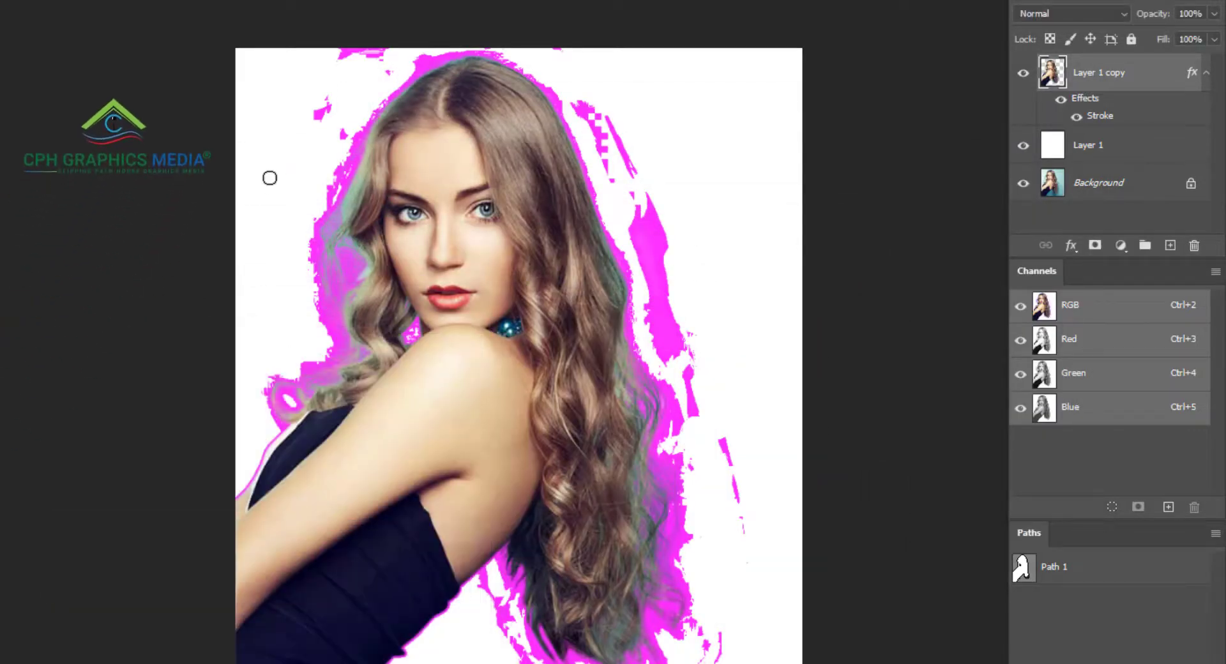
Erase the detached stroke-outlined residue around the upper head and along the outer side of the long hair.
{"action": "mouse_move", "coordinate": [294, 141]}
{"action": "left_mouse_down"}
{"action": "mouse_move", "coordinate": [332, 72]}
{"action": "mouse_move", "coordinate": [321, 99]}
{"action": "mouse_move", "coordinate": [368, 63]}
{"action": "mouse_move", "coordinate": [325, 75]}
{"action": "mouse_move", "coordinate": [382, 44]}
{"action": "left_mouse_up"}
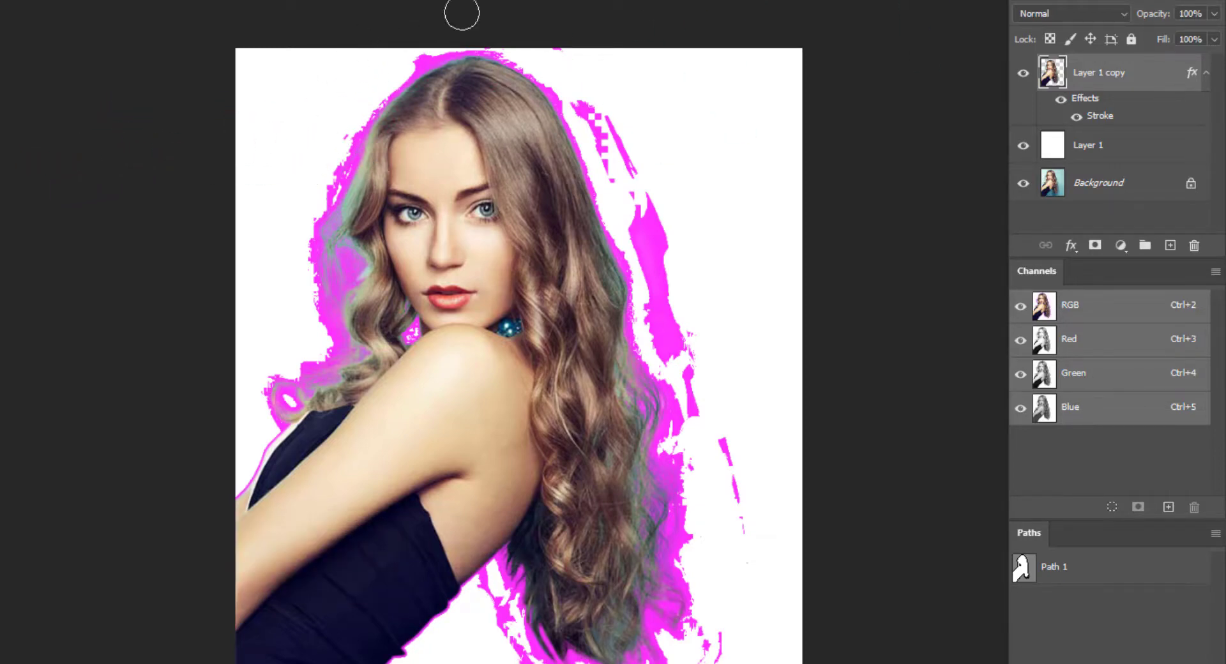
{"action": "mouse_move", "coordinate": [556, 54]}
{"action": "left_mouse_down"}
{"action": "mouse_move", "coordinate": [625, 160]}
{"action": "mouse_move", "coordinate": [579, 102]}
{"action": "mouse_move", "coordinate": [690, 349]}
{"action": "mouse_move", "coordinate": [636, 183]}
{"action": "mouse_move", "coordinate": [668, 355]}
{"action": "mouse_move", "coordinate": [660, 303]}
{"action": "mouse_move", "coordinate": [726, 533]}
{"action": "mouse_move", "coordinate": [737, 456]}
{"action": "mouse_move", "coordinate": [754, 594]}
{"action": "mouse_move", "coordinate": [682, 270]}
{"action": "mouse_move", "coordinate": [590, 101]}
{"action": "left_mouse_up"}
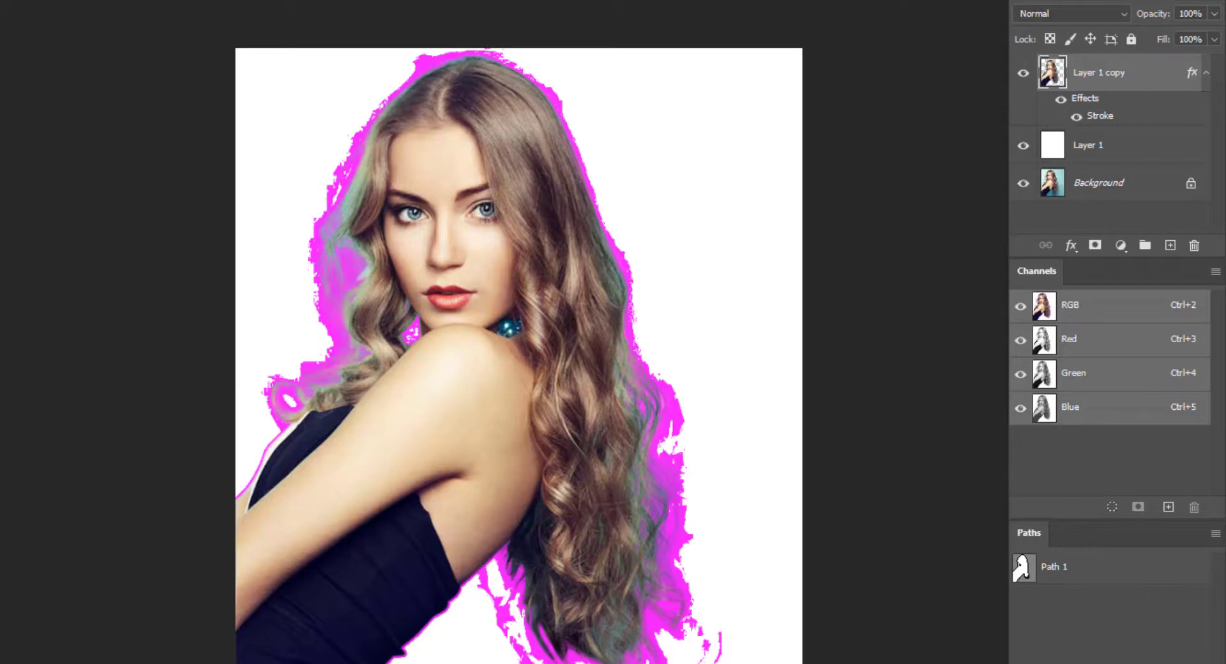
Erase the outlined residue in the gap between the dress and the hanging hair.
{"action": "mouse_move", "coordinate": [505, 640]}
{"action": "left_mouse_down"}
{"action": "mouse_move", "coordinate": [479, 597]}
{"action": "mouse_move", "coordinate": [487, 627]}
{"action": "mouse_move", "coordinate": [480, 615]}
{"action": "left_mouse_up"}
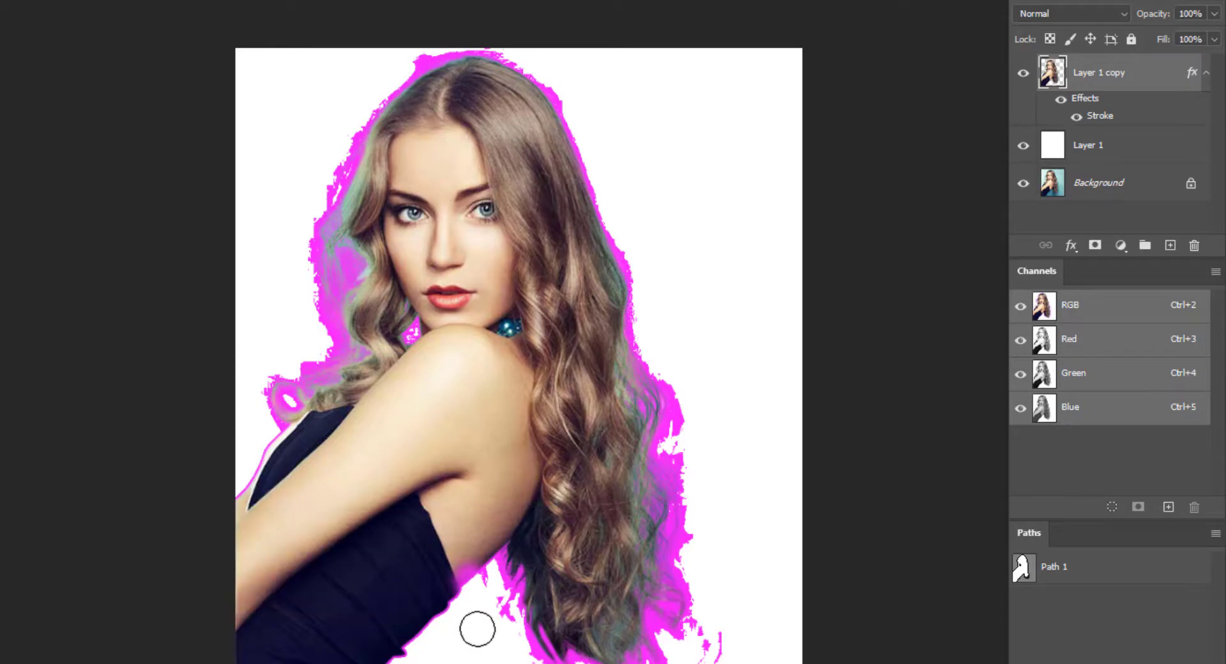
{"action": "left_click", "coordinate": [494, 635], "text": "ctrl"}
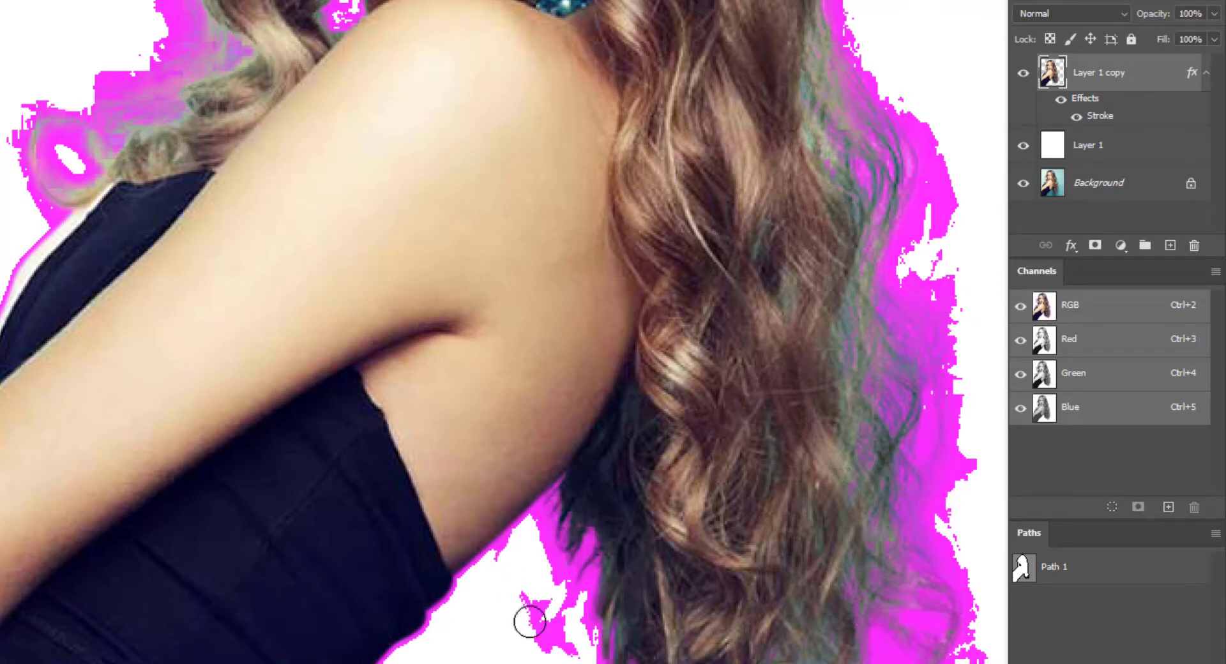
{"action": "mouse_move", "coordinate": [529, 622]}
{"action": "left_mouse_down"}
{"action": "mouse_move", "coordinate": [566, 650]}
{"action": "mouse_move", "coordinate": [553, 604]}
{"action": "left_mouse_up"}
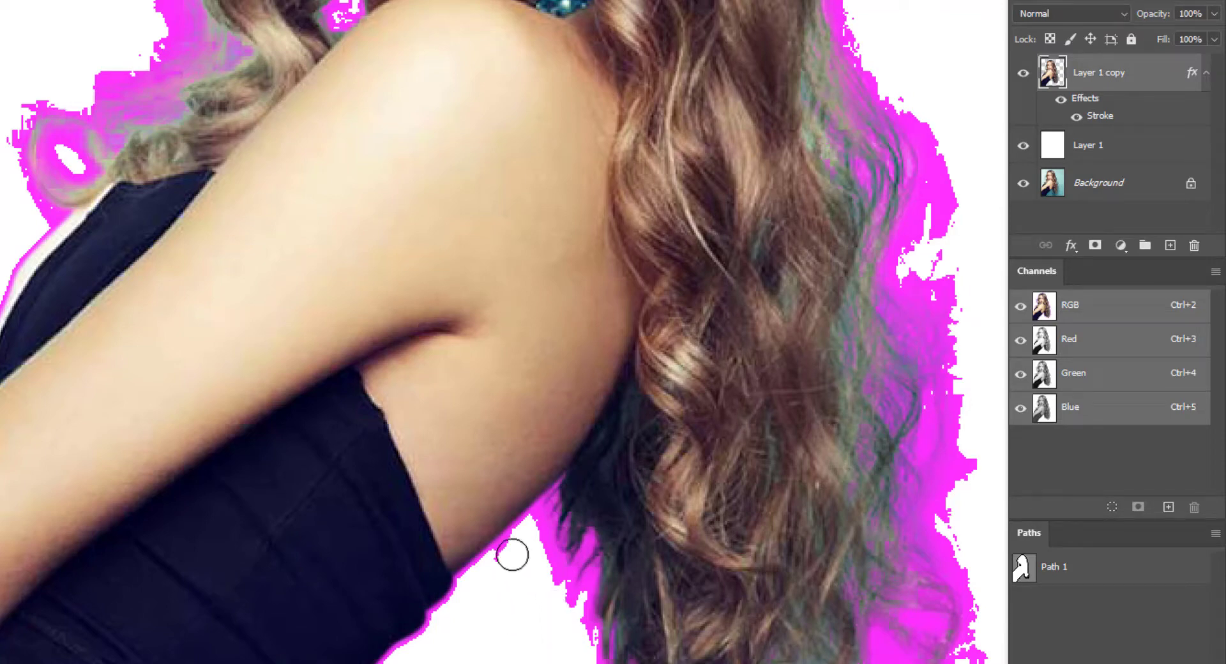
Erase the stray outlined flecks below the hair tips and beside the outer ends of the hair.
{"action": "mouse_move", "coordinate": [509, 661]}
{"action": "left_mouse_down"}
{"action": "mouse_move", "coordinate": [430, 548]}
{"action": "mouse_move", "coordinate": [472, 541]}
{"action": "left_mouse_up"}
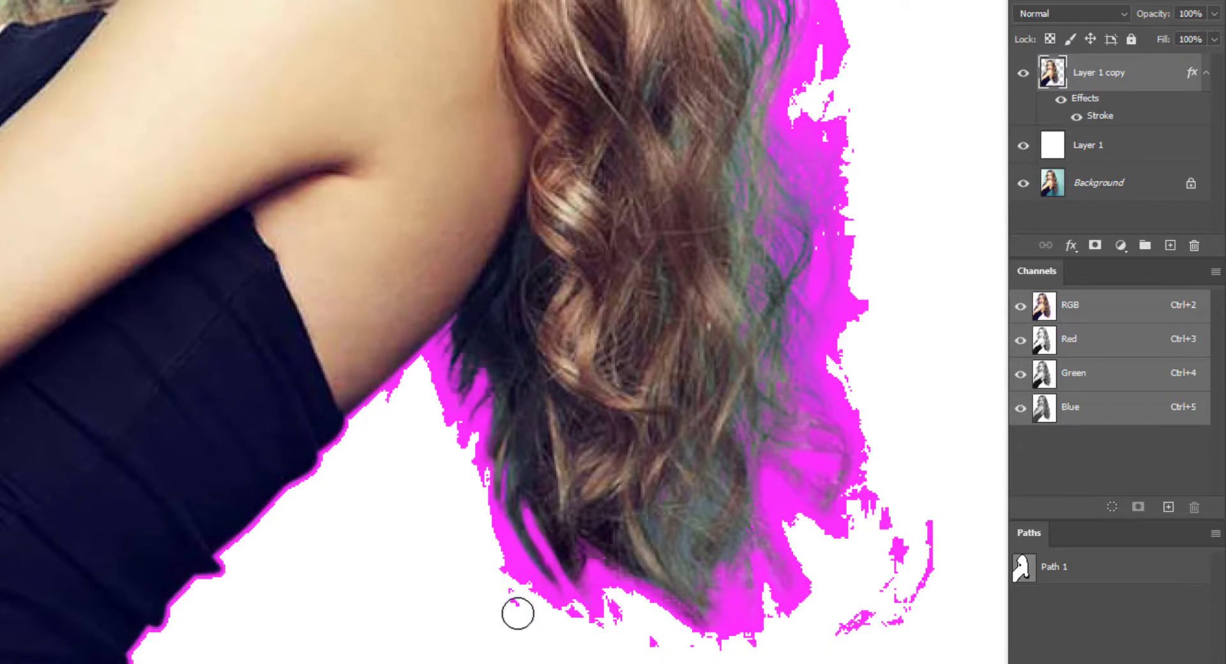
{"action": "mouse_move", "coordinate": [614, 609]}
{"action": "left_mouse_down"}
{"action": "mouse_move", "coordinate": [619, 630]}
{"action": "mouse_move", "coordinate": [462, 580]}
{"action": "left_mouse_up"}
{"action": "left_click_drag", "start_coordinate": [533, 606], "coordinate": [551, 608]}
{"action": "mouse_move", "coordinate": [670, 629]}
{"action": "left_mouse_down"}
{"action": "mouse_move", "coordinate": [612, 614]}
{"action": "mouse_move", "coordinate": [532, 620]}
{"action": "mouse_move", "coordinate": [554, 621]}
{"action": "mouse_move", "coordinate": [618, 482]}
{"action": "mouse_move", "coordinate": [602, 524]}
{"action": "mouse_move", "coordinate": [598, 468]}
{"action": "mouse_move", "coordinate": [584, 505]}
{"action": "mouse_move", "coordinate": [661, 505]}
{"action": "mouse_move", "coordinate": [612, 624]}
{"action": "mouse_move", "coordinate": [654, 467]}
{"action": "mouse_move", "coordinate": [583, 636]}
{"action": "left_mouse_up"}
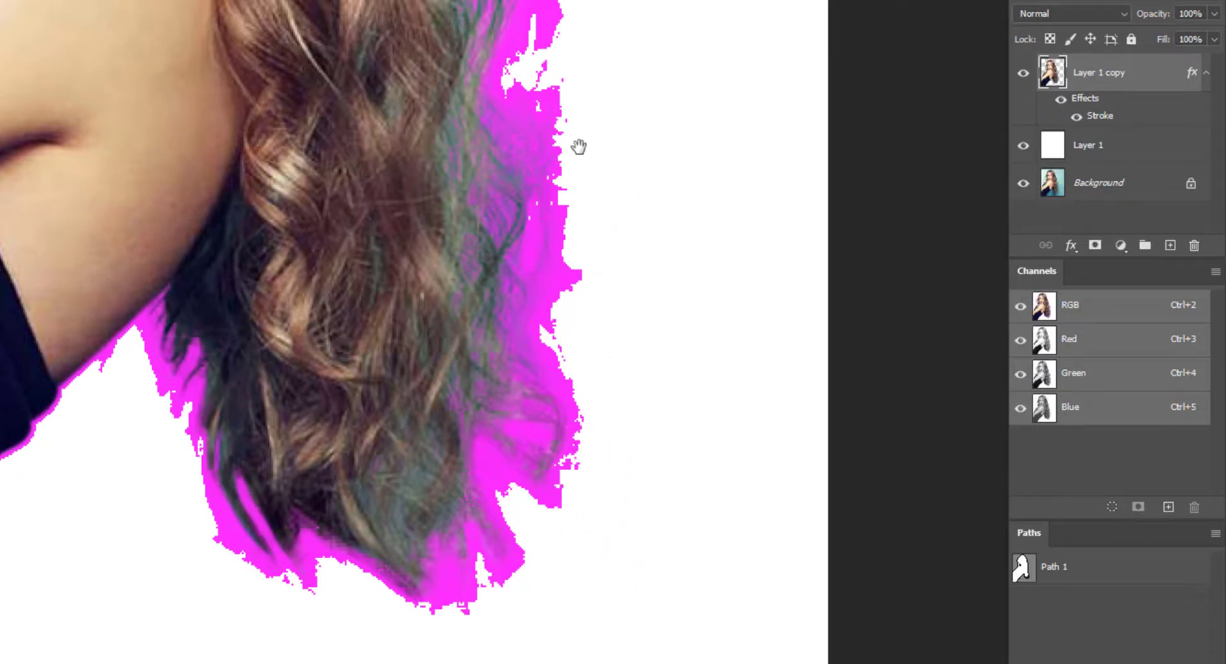
{"action": "left_click_drag", "start_coordinate": [577, 142], "coordinate": [572, 397]}
{"action": "left_click_drag", "start_coordinate": [498, 70], "coordinate": [527, 308]}
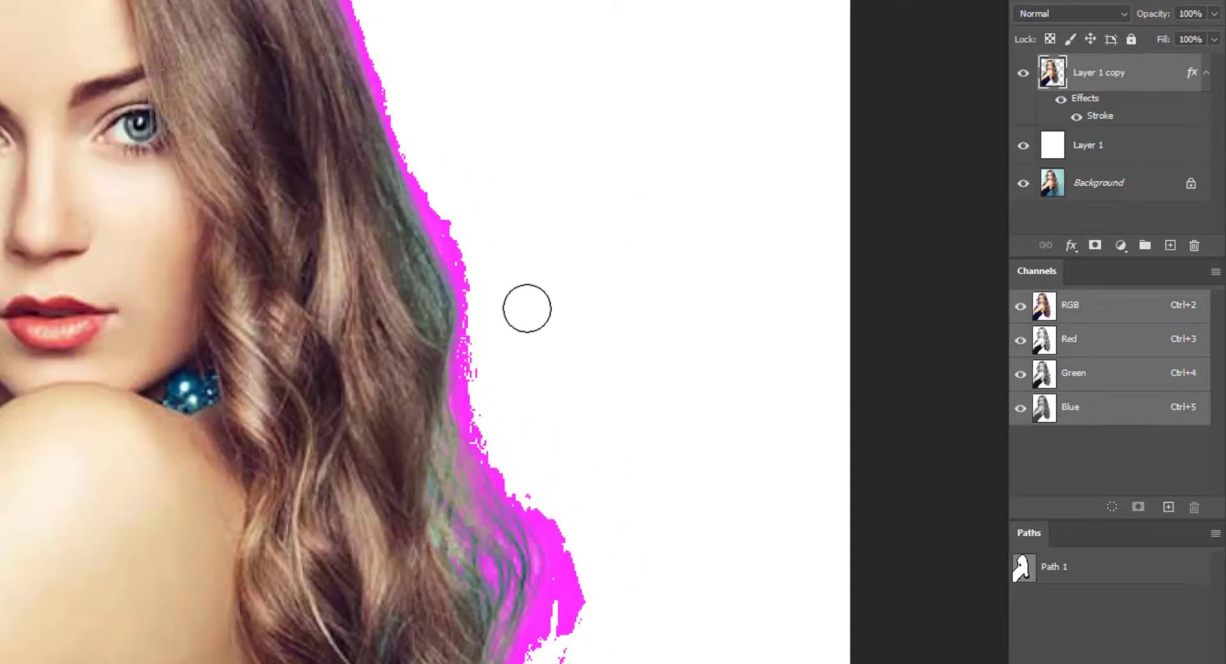
Delete the Stroke effect from Layer 1 copy.
{"action": "scroll", "coordinate": [600, 396], "scroll_direction": "down", "scroll_amount": 3}
{"action": "scroll", "coordinate": [555, 417], "scroll_direction": "down", "scroll_amount": 3}
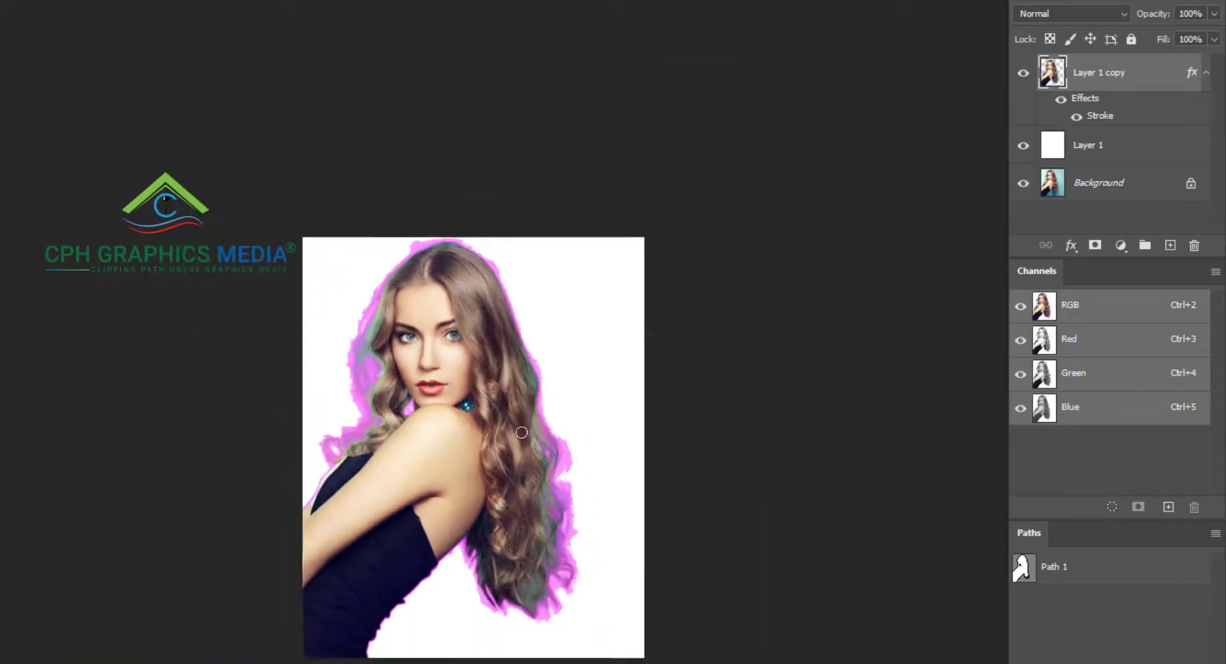
{"action": "mouse_move", "coordinate": [1116, 129]}
{"action": "left_mouse_down"}
{"action": "mouse_move", "coordinate": [1152, 270]}
{"action": "mouse_move", "coordinate": [1146, 247]}
{"action": "left_mouse_up"}
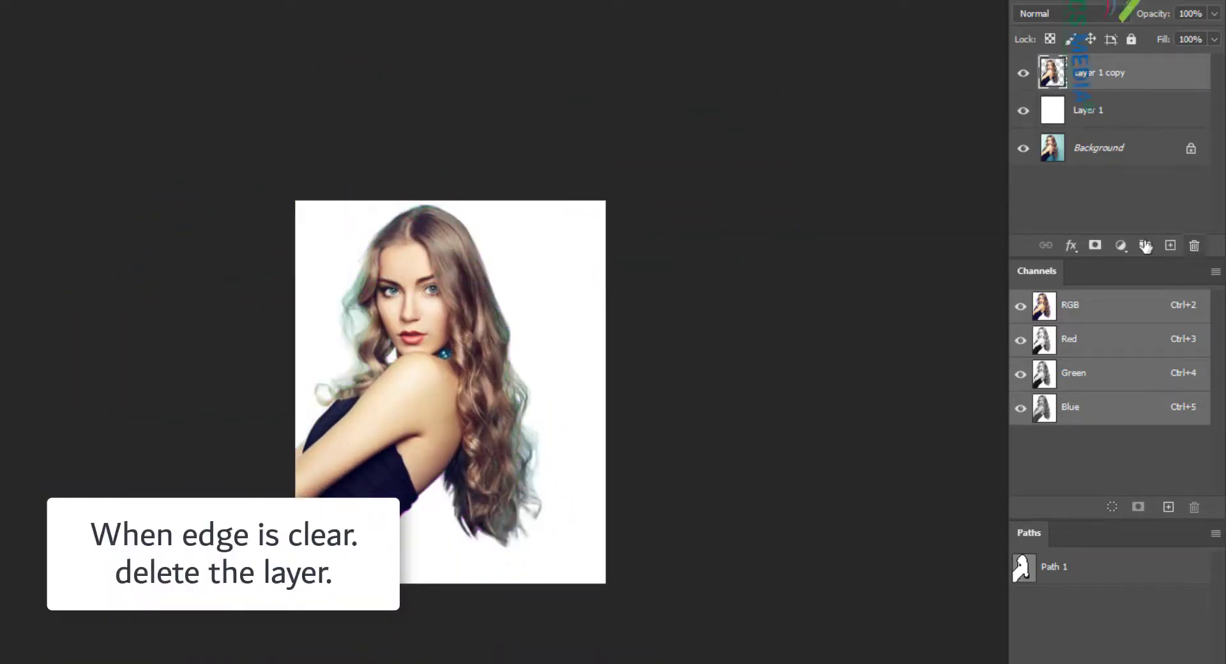
Load Layer 1 copy's outline as a selection, fill it with white in a new alpha channel and deselect.
{"action": "left_click", "coordinate": [1053, 72], "text": "ctrl"}
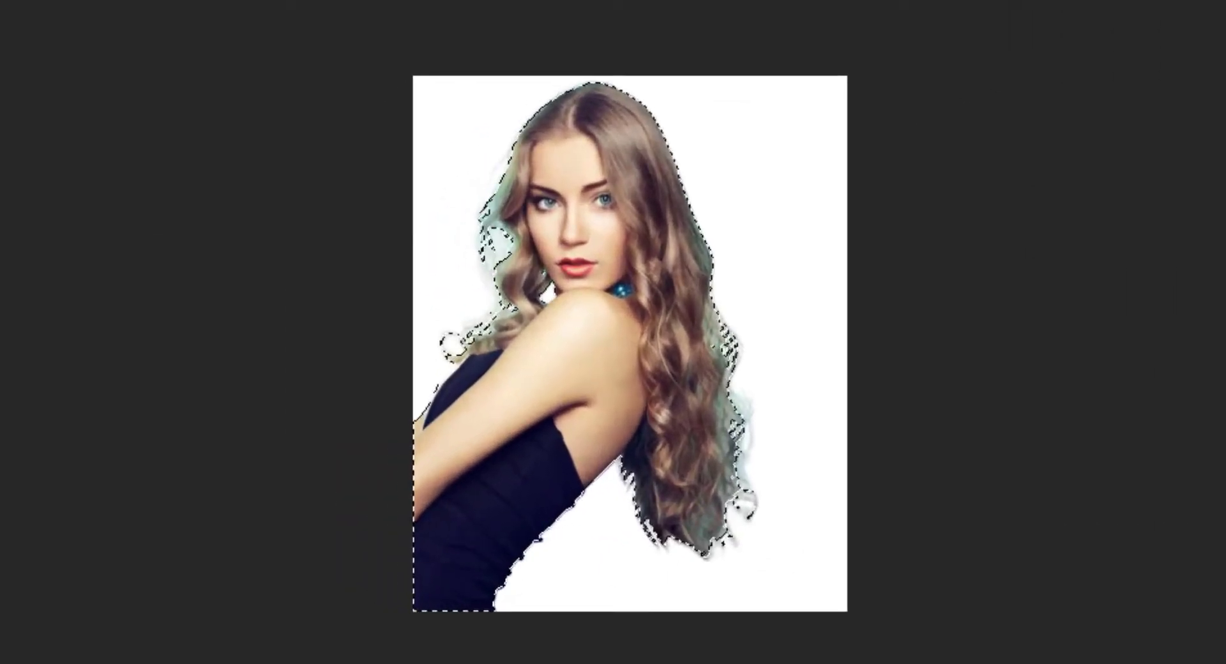
{"action": "left_click", "coordinate": [1194, 507]}
{"action": "key", "text": "alt+BackSpace"}
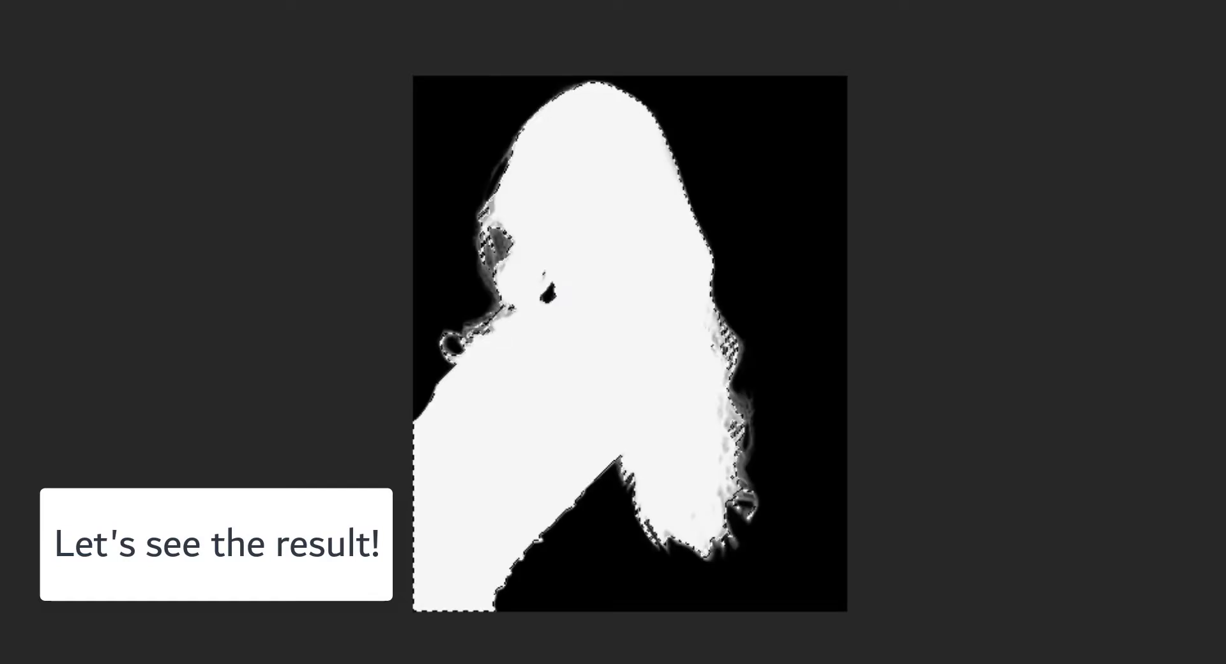
{"action": "key", "text": "ctrl+d"}
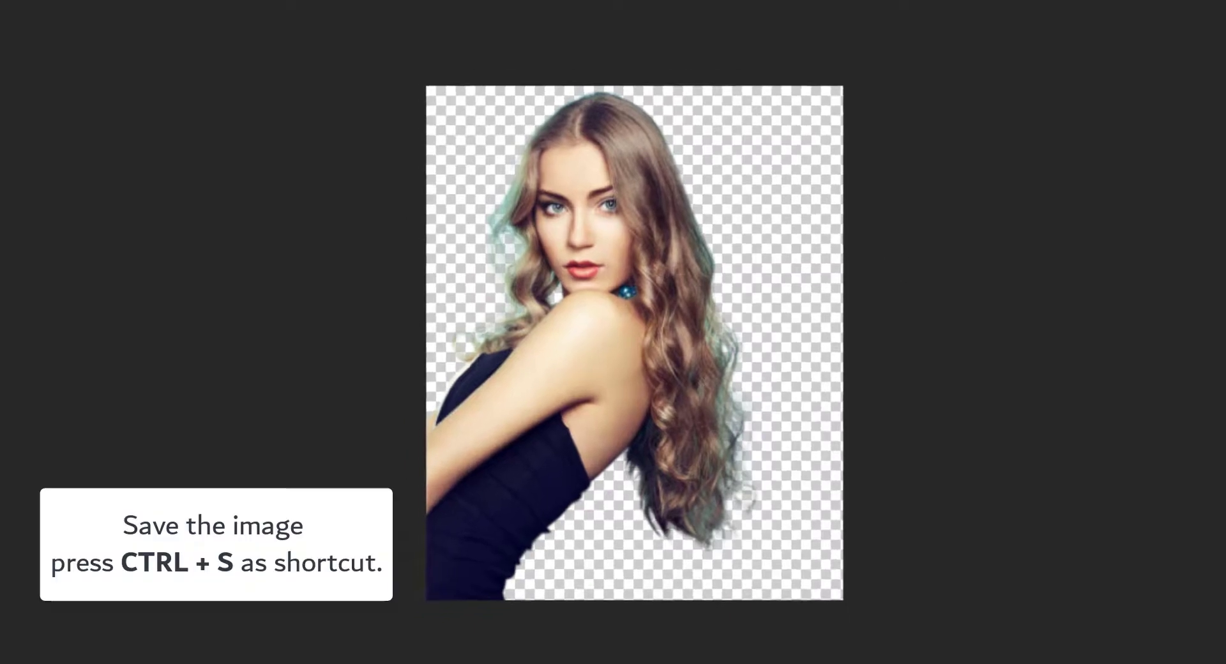
Save the document as masking-before in Photoshop format with alpha channels and layers included.
{"action": "left_click", "coordinate": [28, 8]}
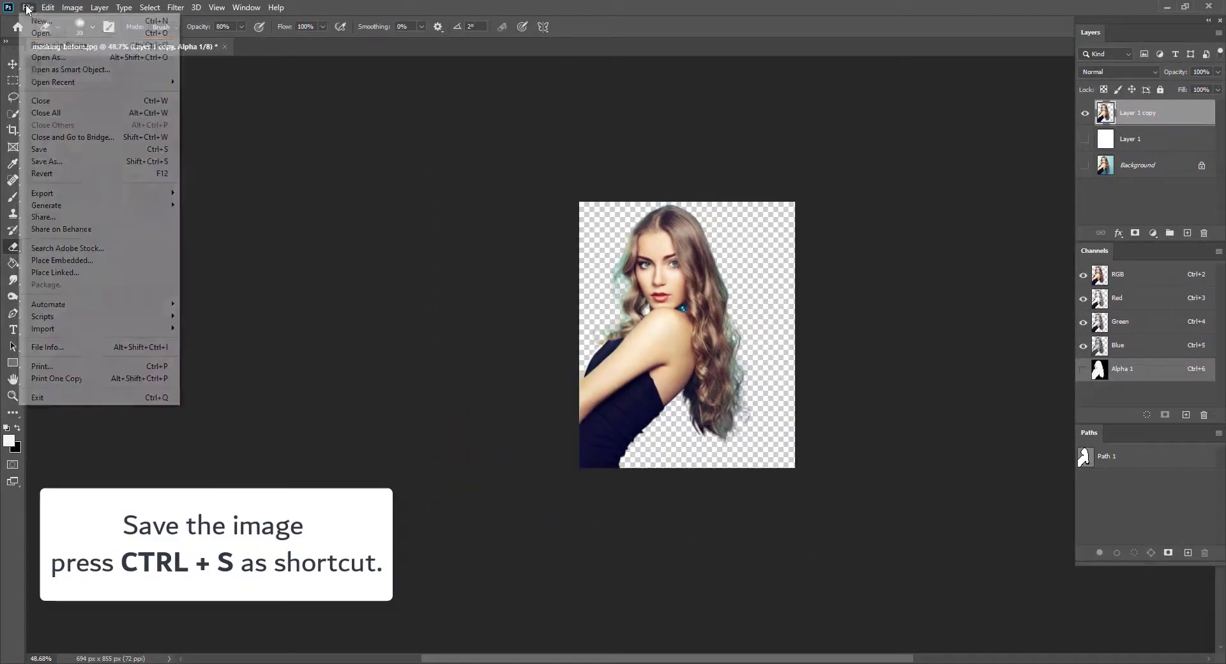
{"action": "left_click", "coordinate": [58, 155]}
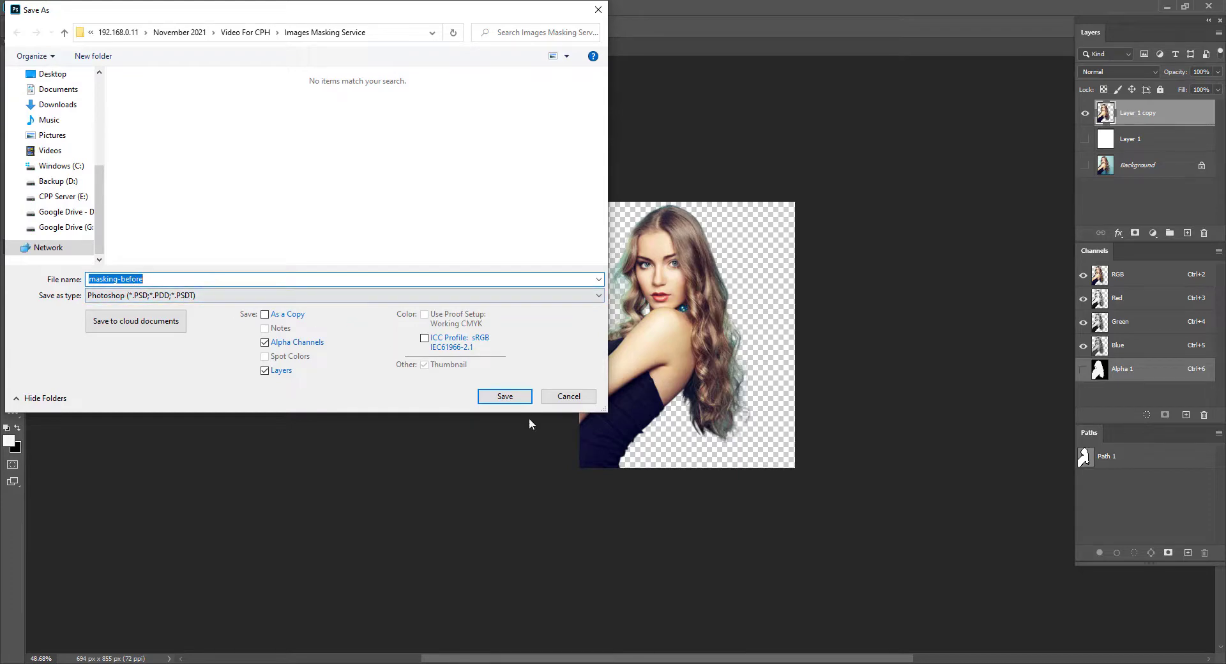
{"action": "left_click", "coordinate": [507, 400]}
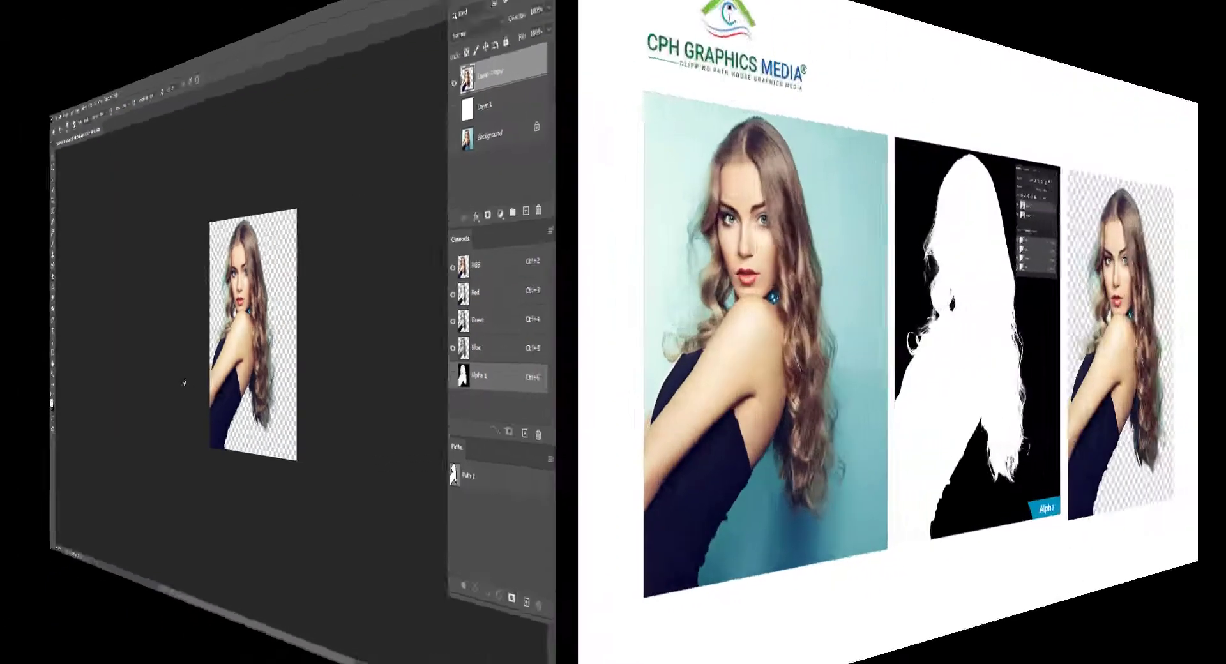